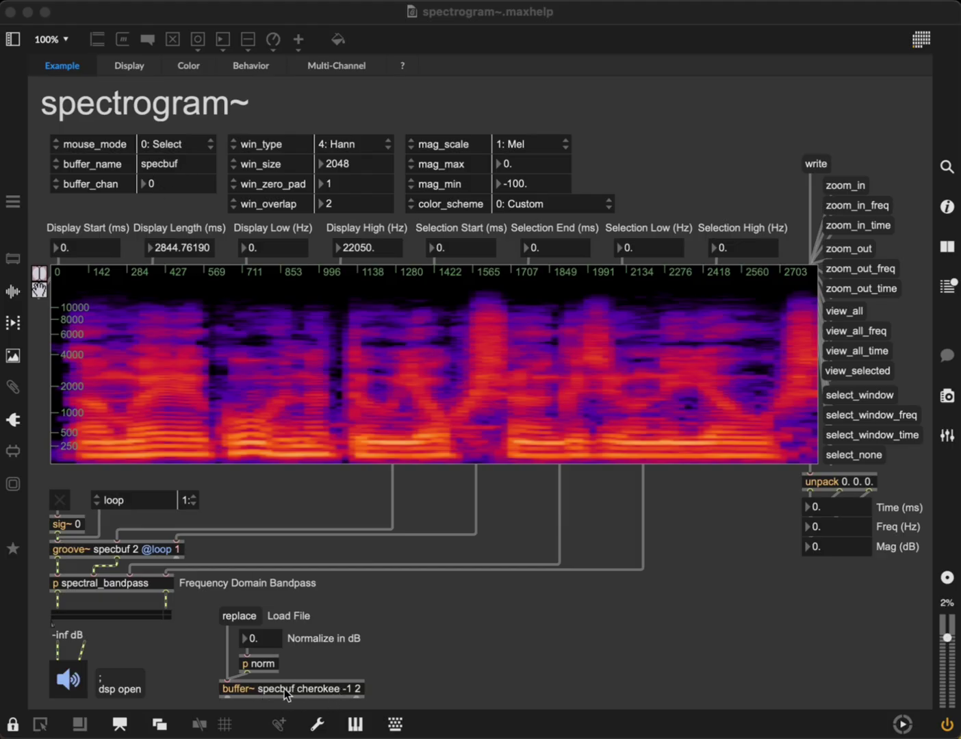
Clear the spectrogram's buffer_name attribute and set it back to specbuf
{"action": "double_click", "coordinate": [174, 164]}
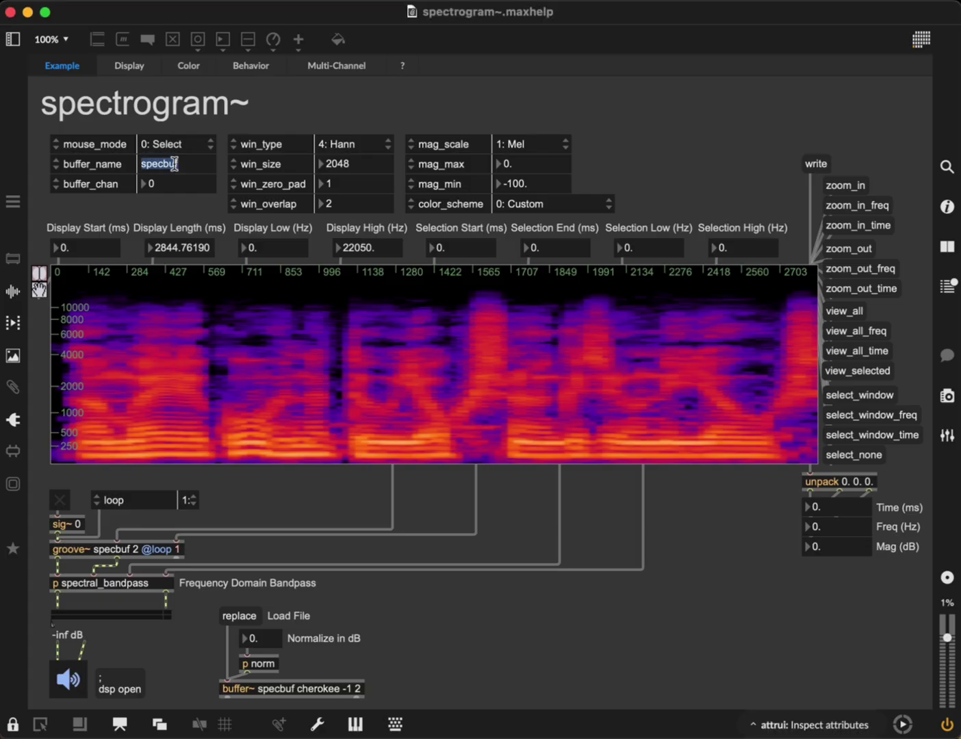
{"action": "key", "text": "BackSpace"}
{"action": "key", "text": "Return"}
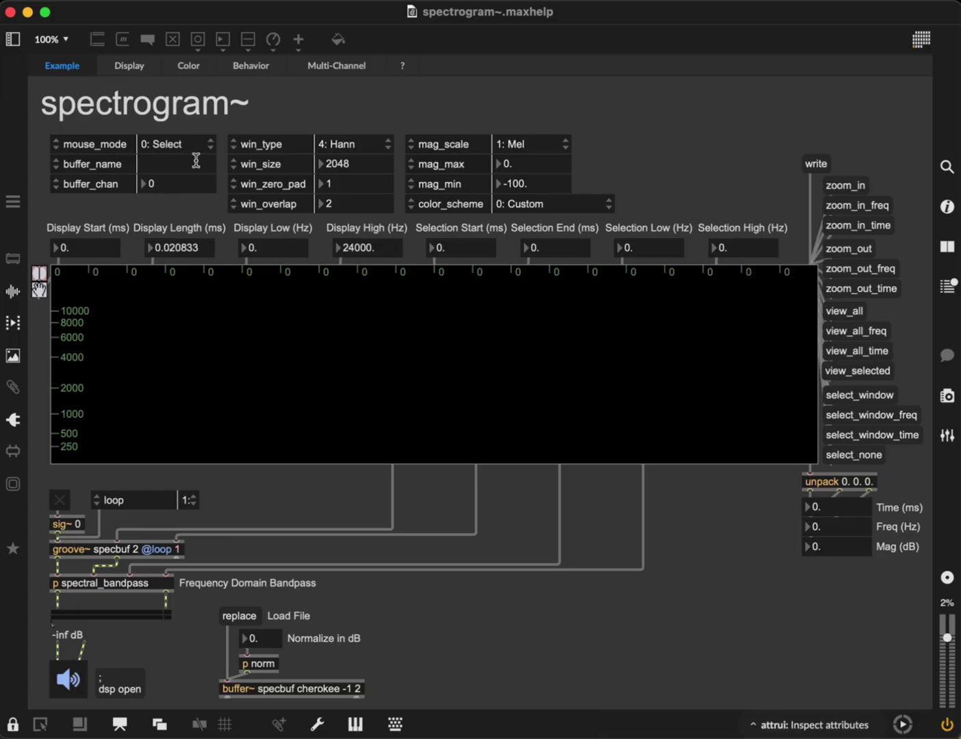
{"action": "left_click", "coordinate": [167, 163]}
{"action": "type", "text": "specbuf"}
{"action": "key", "text": "Return"}
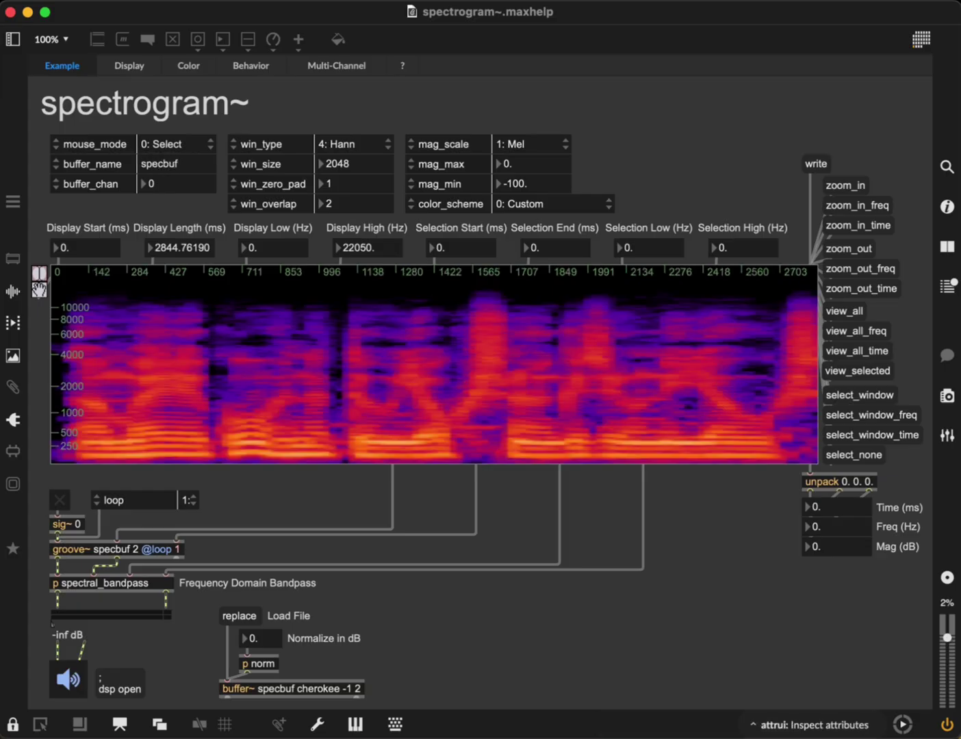
Look through the Display, Color, Behavior and Multi-Channel pages of the spectrogram~ help patch and return to the Example page
{"action": "left_click", "coordinate": [130, 65]}
{"action": "left_click", "coordinate": [189, 69]}
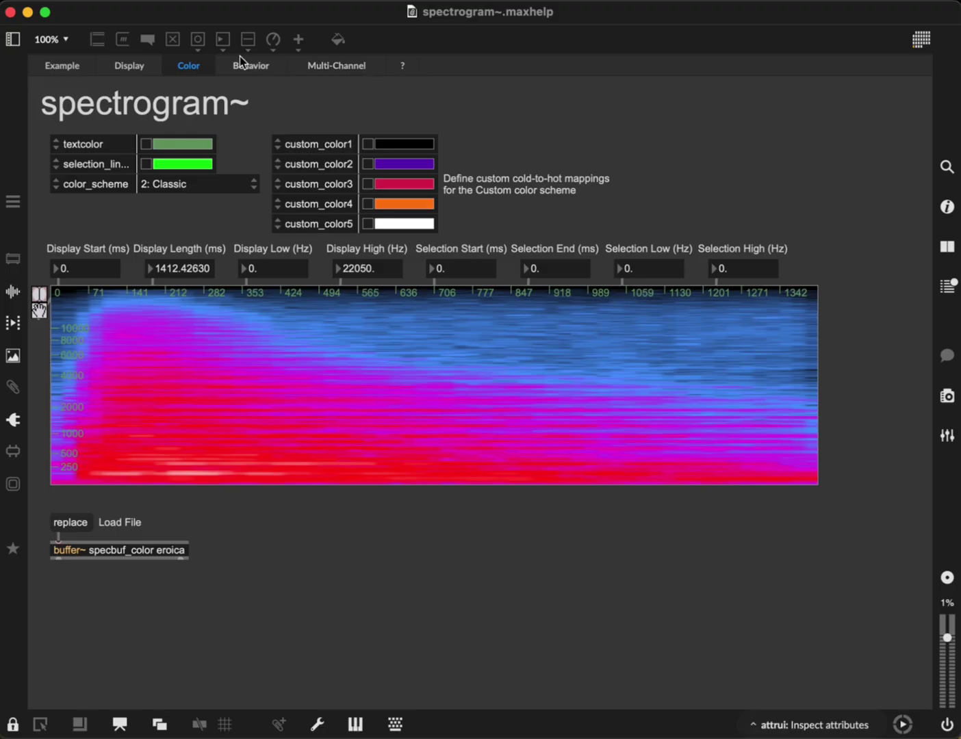
{"action": "left_click", "coordinate": [246, 66]}
{"action": "left_click", "coordinate": [330, 72]}
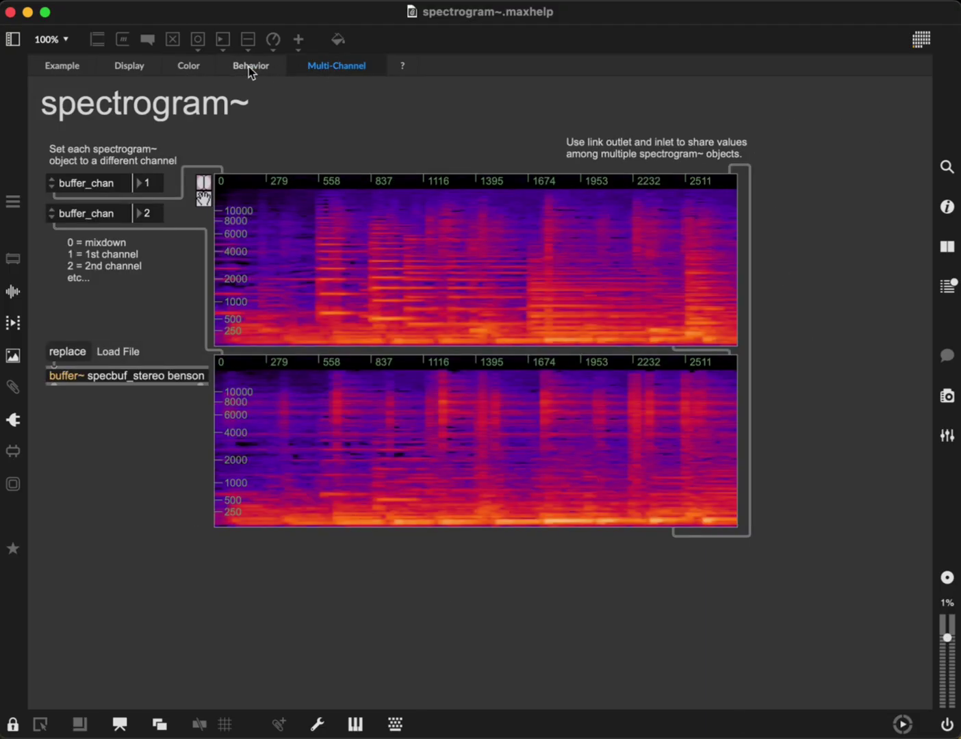
{"action": "left_click", "coordinate": [248, 66]}
{"action": "left_click", "coordinate": [324, 69]}
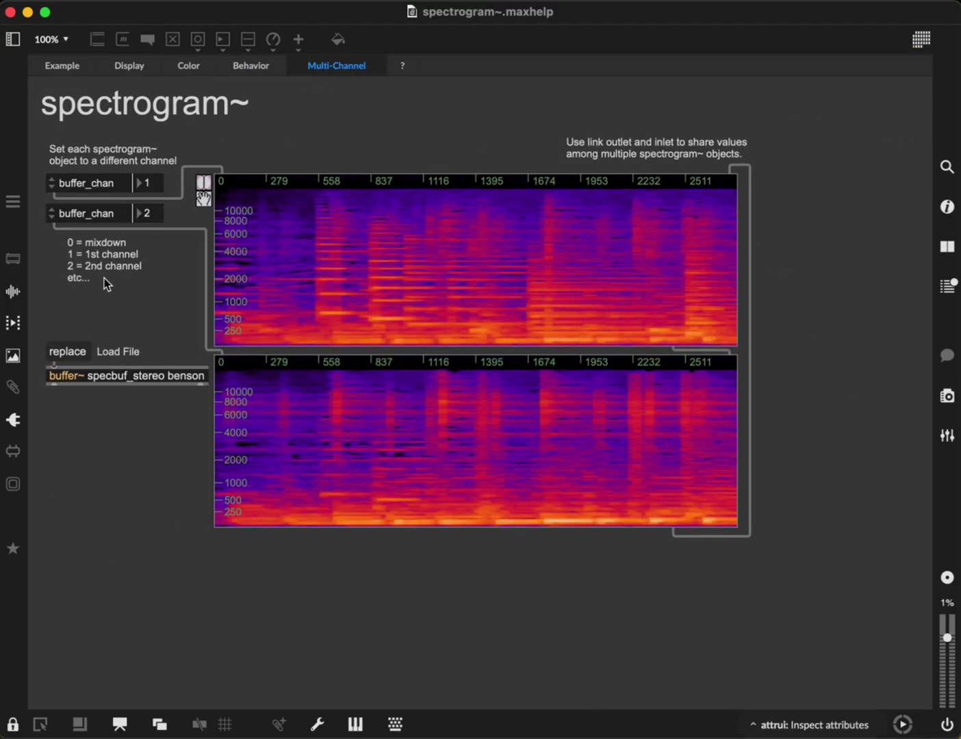
{"action": "left_click", "coordinate": [260, 67]}
{"action": "left_click", "coordinate": [179, 66]}
{"action": "left_click", "coordinate": [130, 65]}
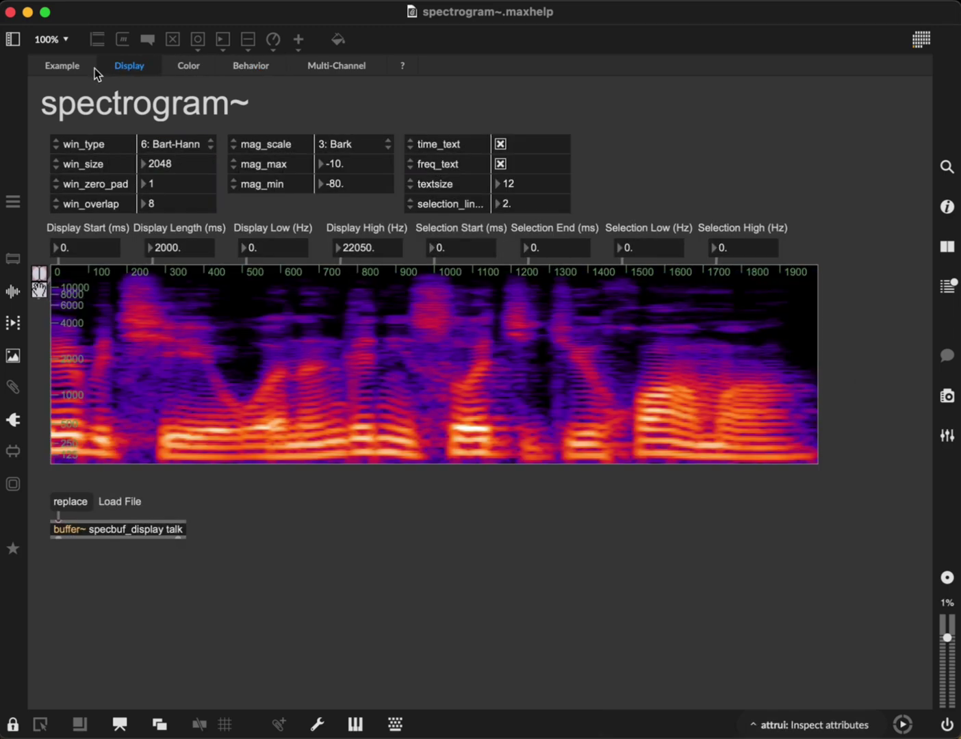
{"action": "left_click", "coordinate": [63, 66]}
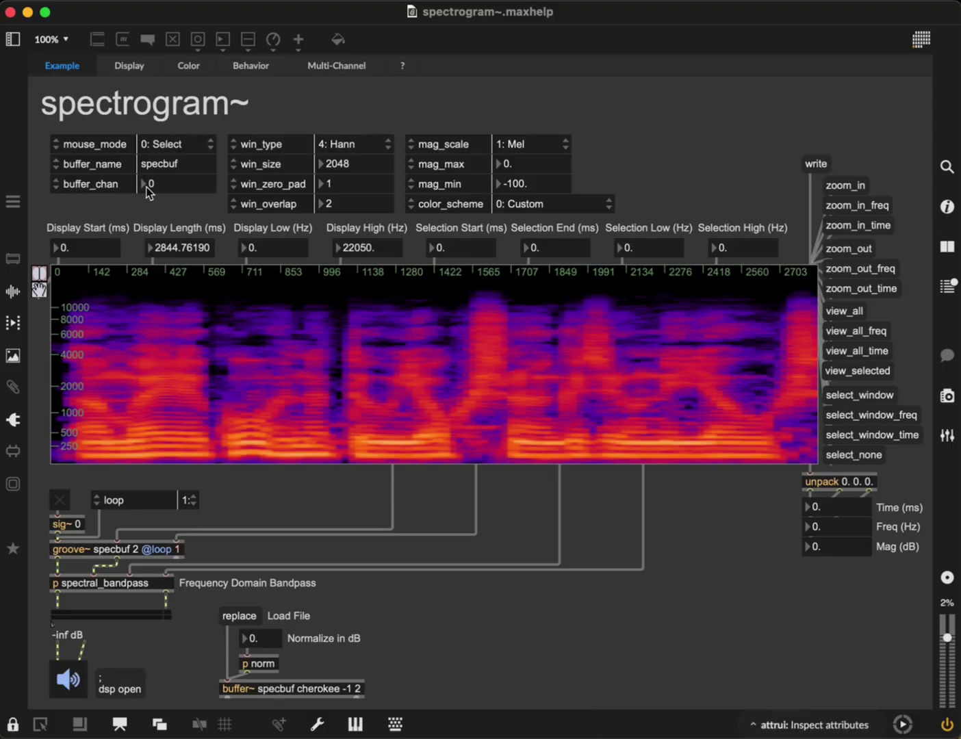
Set buffer_chan to 1 and briefly consult the spectrogram~ reference page
{"action": "left_click_drag", "start_coordinate": [173, 184], "coordinate": [285, 121]}
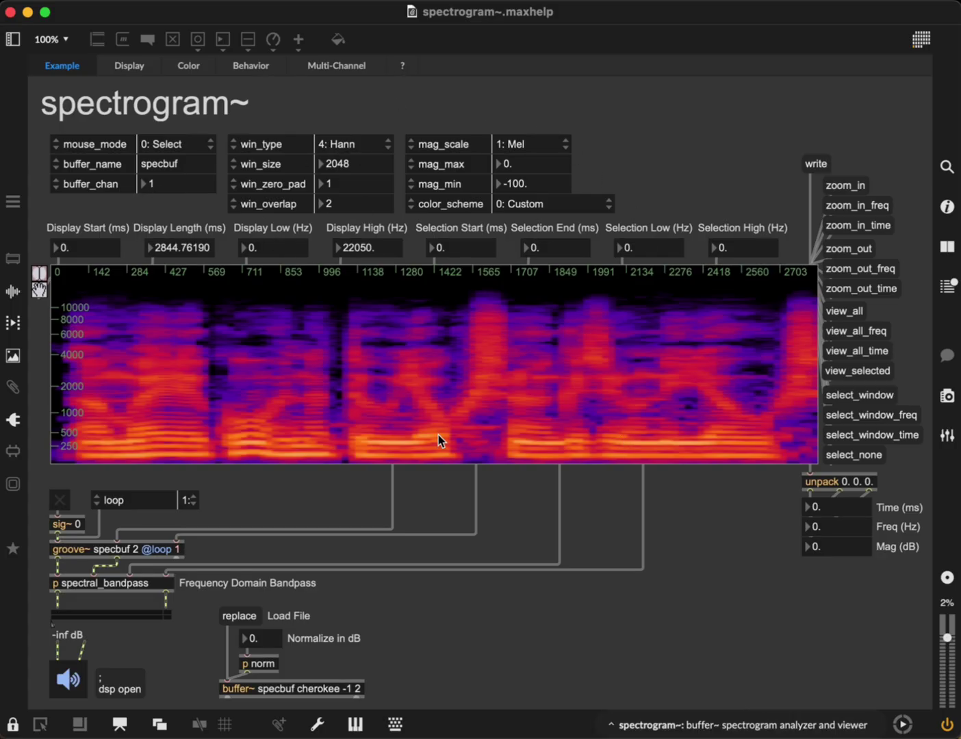
{"action": "left_click", "coordinate": [402, 66]}
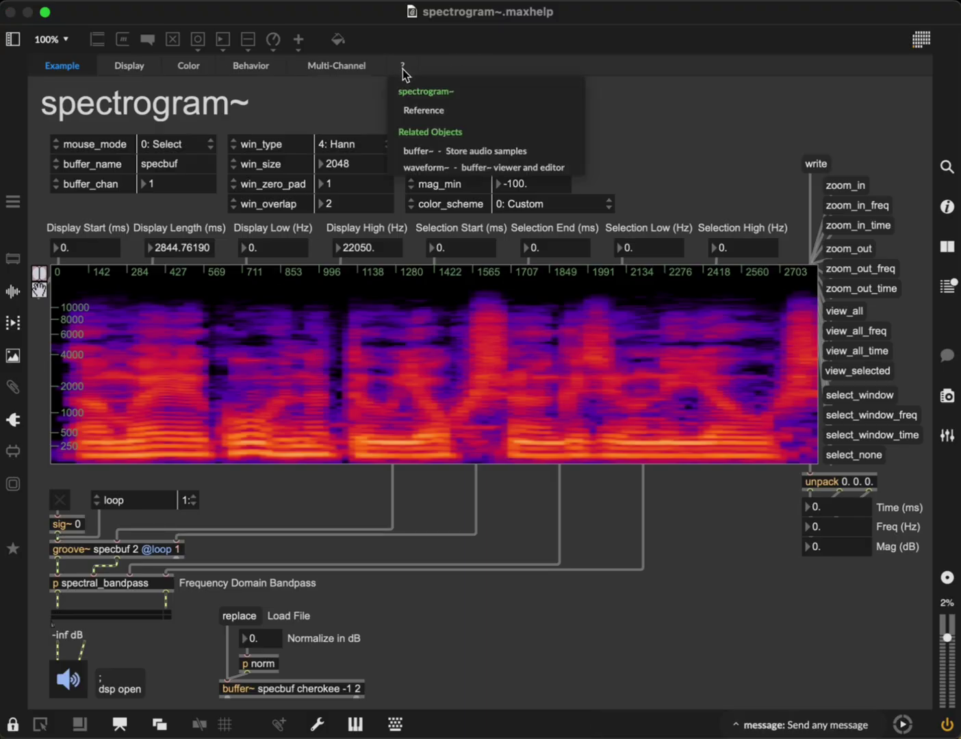
{"action": "left_click", "coordinate": [426, 110]}
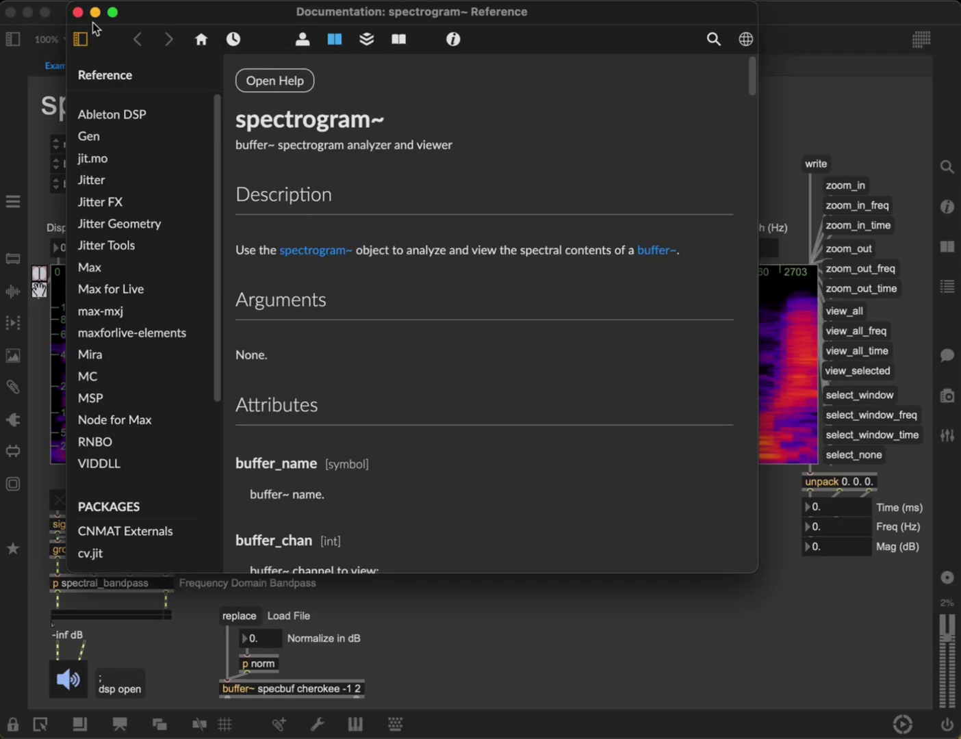
{"action": "left_click", "coordinate": [77, 12]}
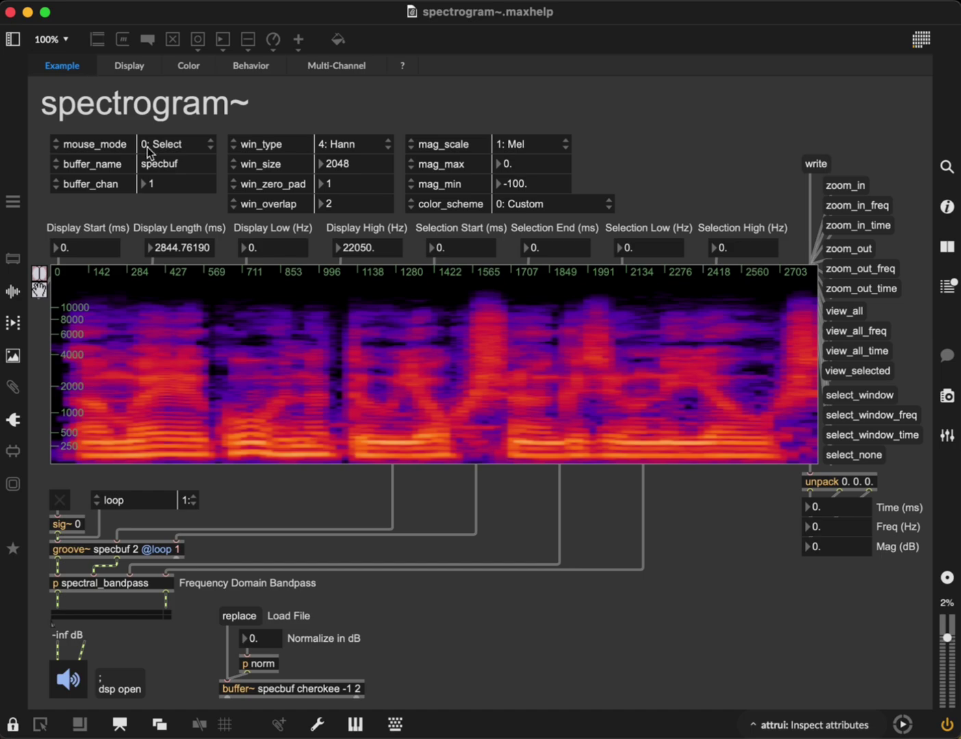
On the Multi-Channel page, preview channel 0 in both spectrograms and restore their buffer_chan values to 1 and 2
{"action": "left_click", "coordinate": [339, 66]}
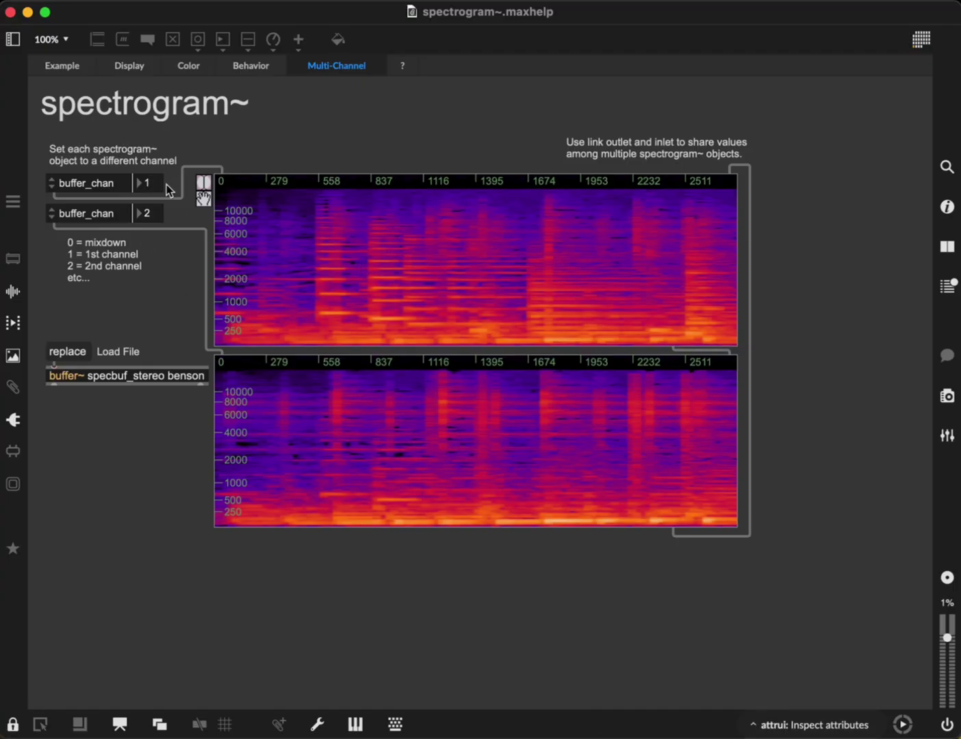
{"action": "left_click_drag", "start_coordinate": [151, 188], "coordinate": [151, 195]}
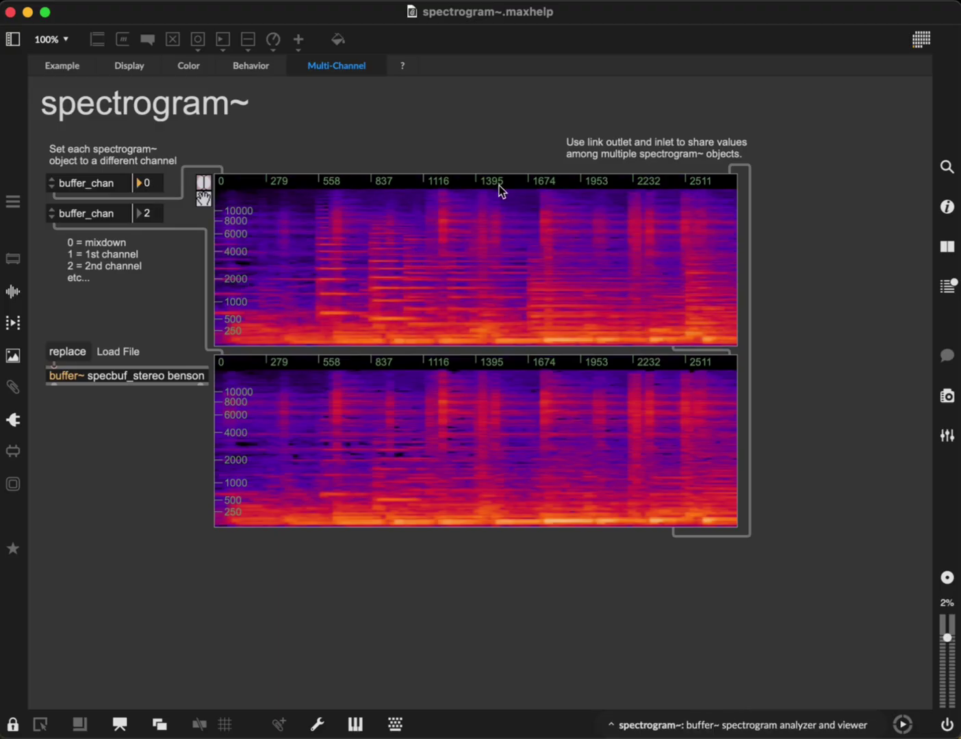
{"action": "left_click_drag", "start_coordinate": [145, 190], "coordinate": [150, 221]}
{"action": "key", "text": "Up"}
{"action": "key", "text": "Up"}
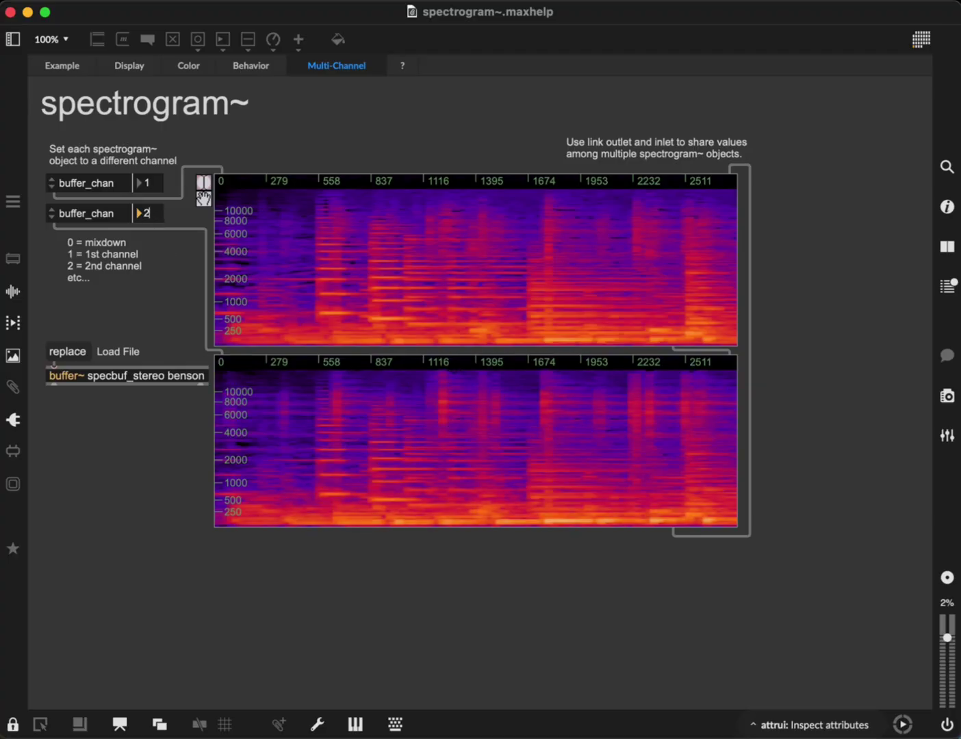
Set the Example page's buffer_chan to 0 for a mixdown of all channels
{"action": "left_click", "coordinate": [63, 65]}
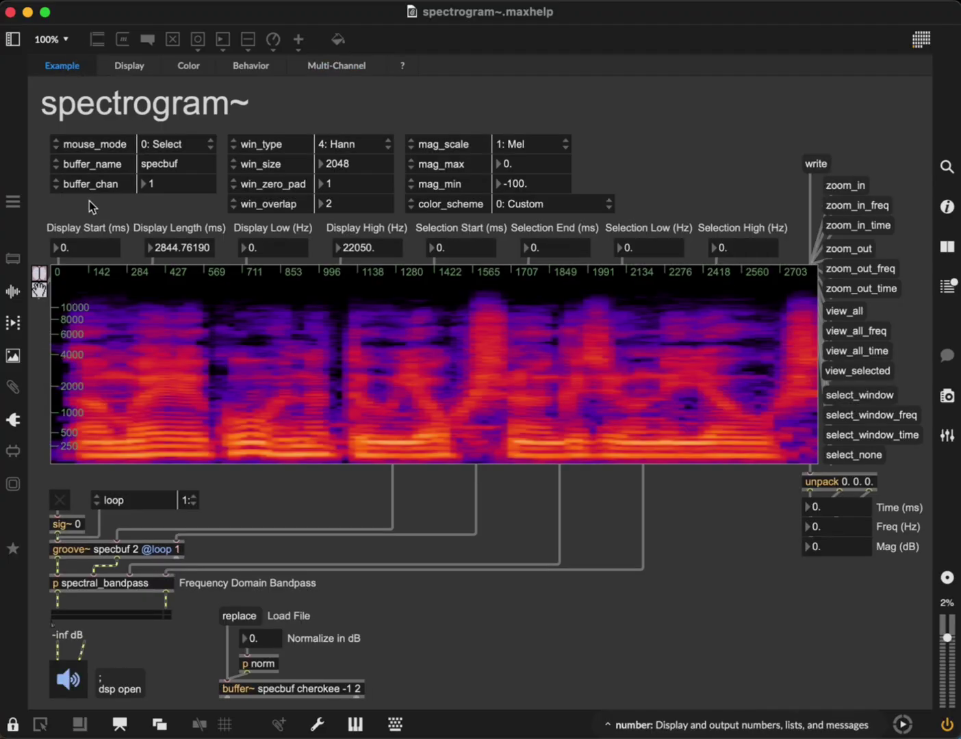
{"action": "left_click_drag", "start_coordinate": [157, 187], "coordinate": [156, 192]}
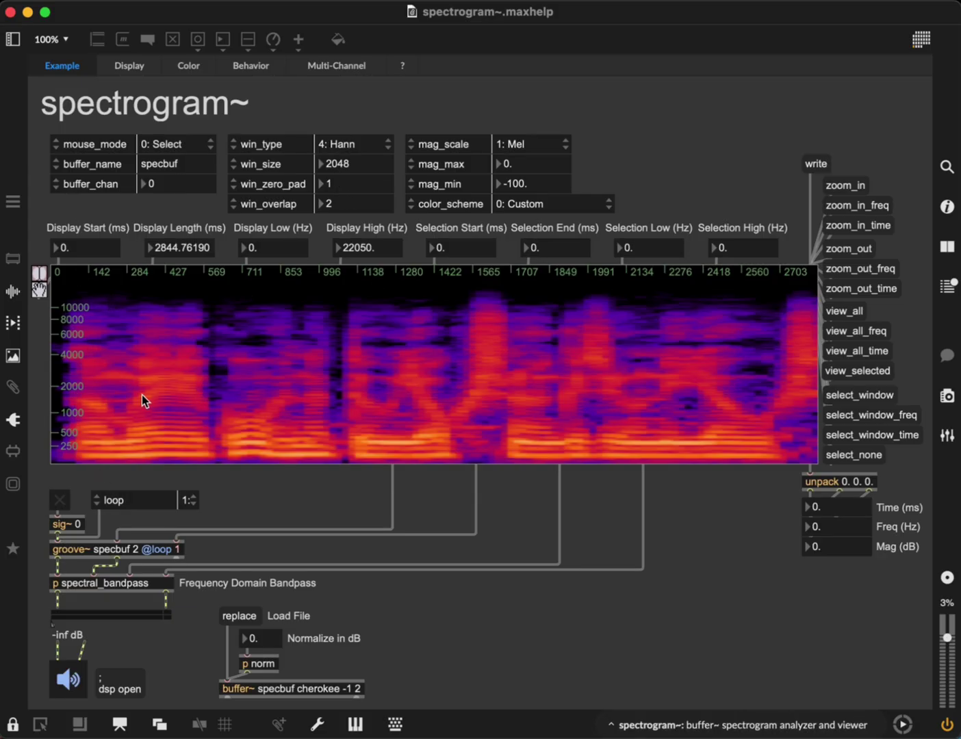
Try the Bart-Hann and Gauss window types and set win_type back to Hann
{"action": "left_click", "coordinate": [355, 148]}
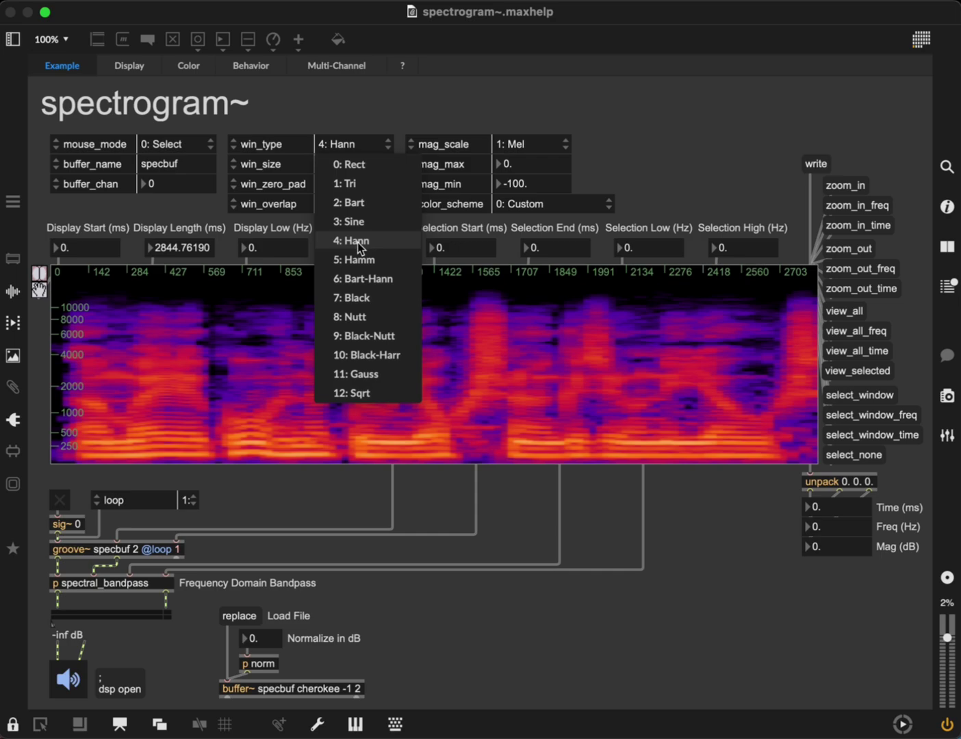
{"action": "left_click", "coordinate": [361, 281]}
{"action": "left_click", "coordinate": [349, 149]}
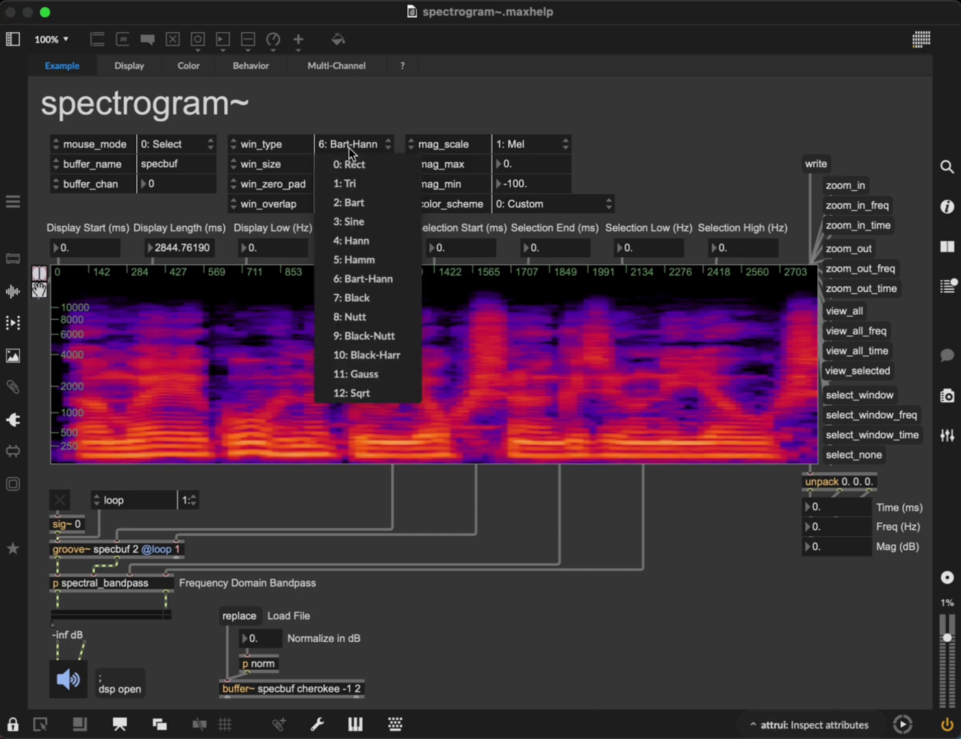
{"action": "left_click", "coordinate": [360, 377]}
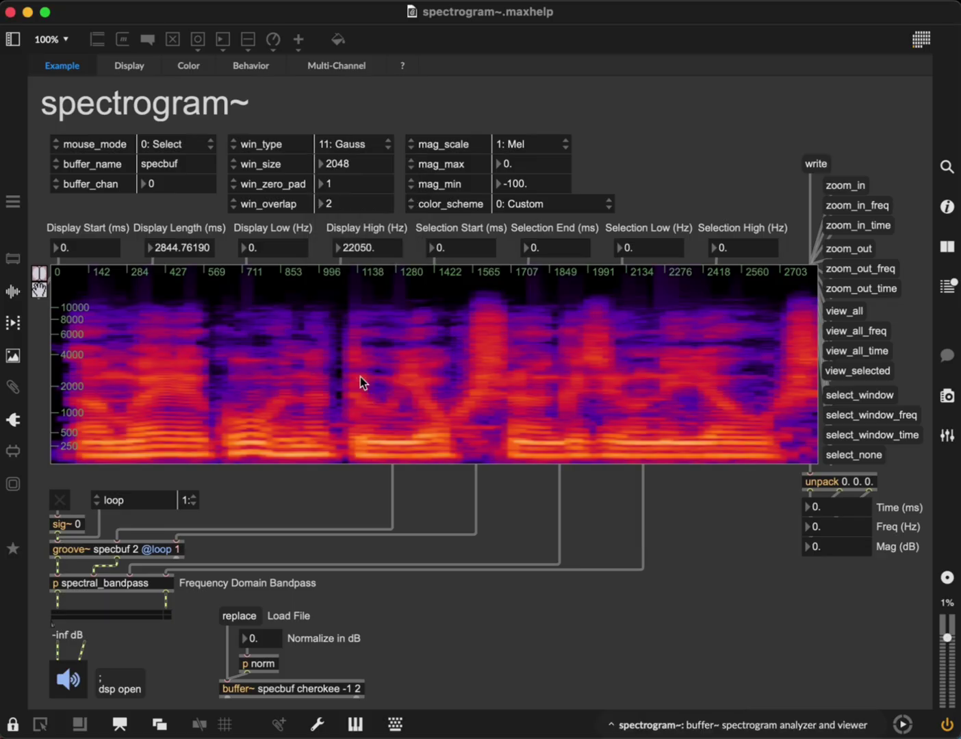
{"action": "left_click", "coordinate": [339, 145]}
{"action": "left_click", "coordinate": [355, 242]}
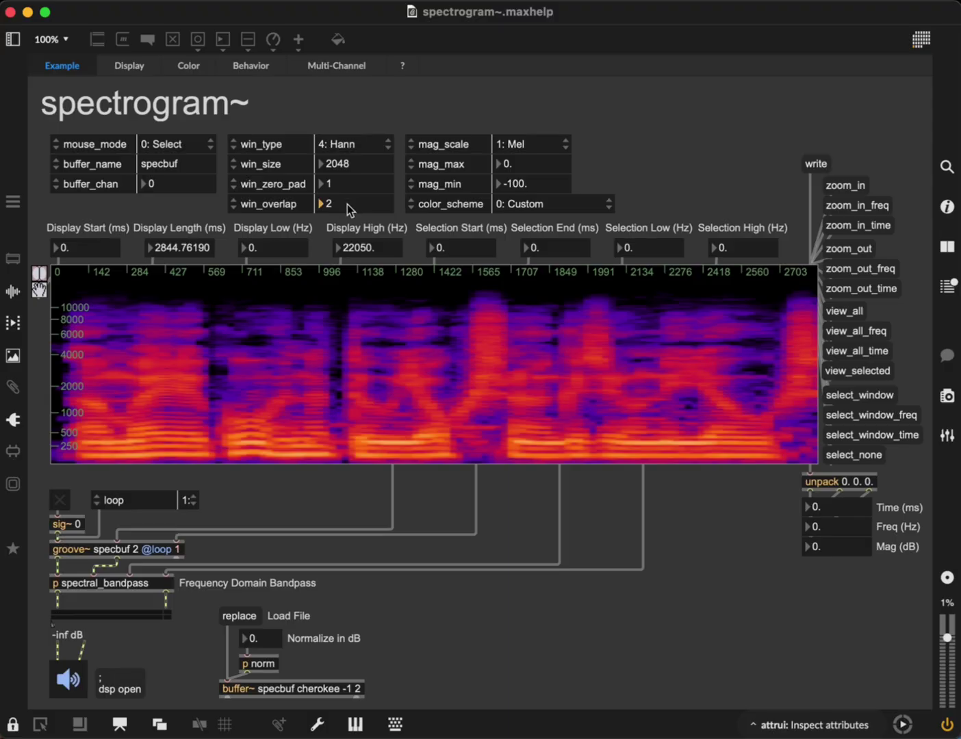
Try a higher win_overlap for the spectrogram and set it back to 2
{"action": "left_click_drag", "start_coordinate": [347, 205], "coordinate": [346, 185]}
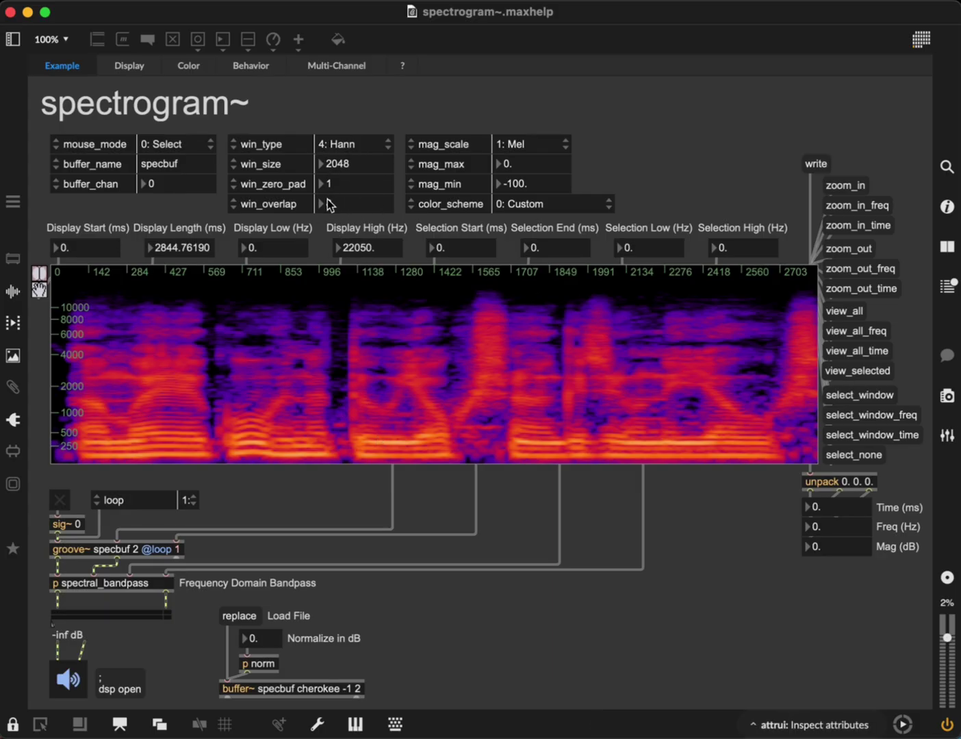
{"action": "type", "text": "2"}
{"action": "key", "text": "Return"}
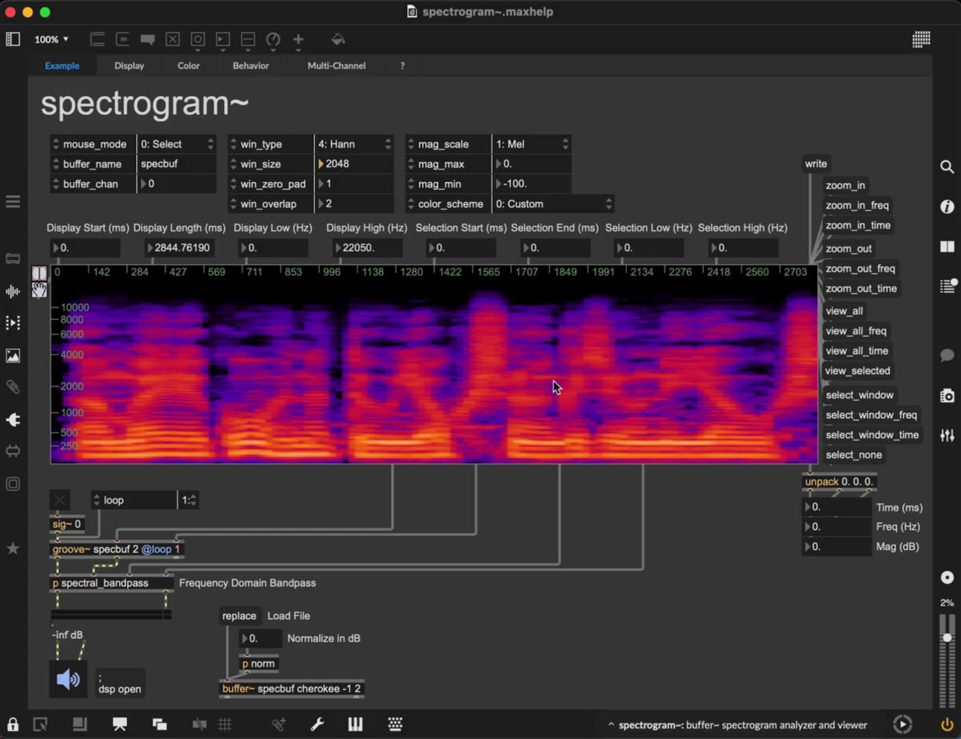
Set the spectrogram's win_size to 64
{"action": "left_click", "coordinate": [352, 161]}
{"action": "type", "text": "64"}
{"action": "key", "text": "Return"}
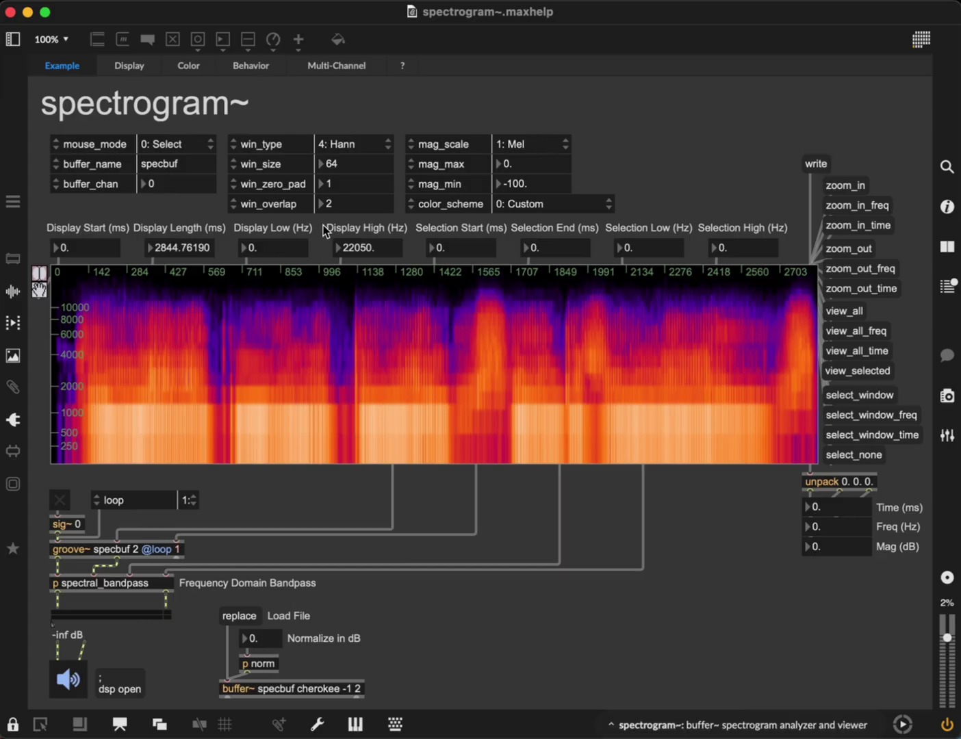
Compare win_zero_pad values of 8 and 16, and leave win_zero_pad at 8
{"action": "left_click", "coordinate": [357, 183]}
{"action": "type", "text": "8"}
{"action": "key", "text": "Return"}
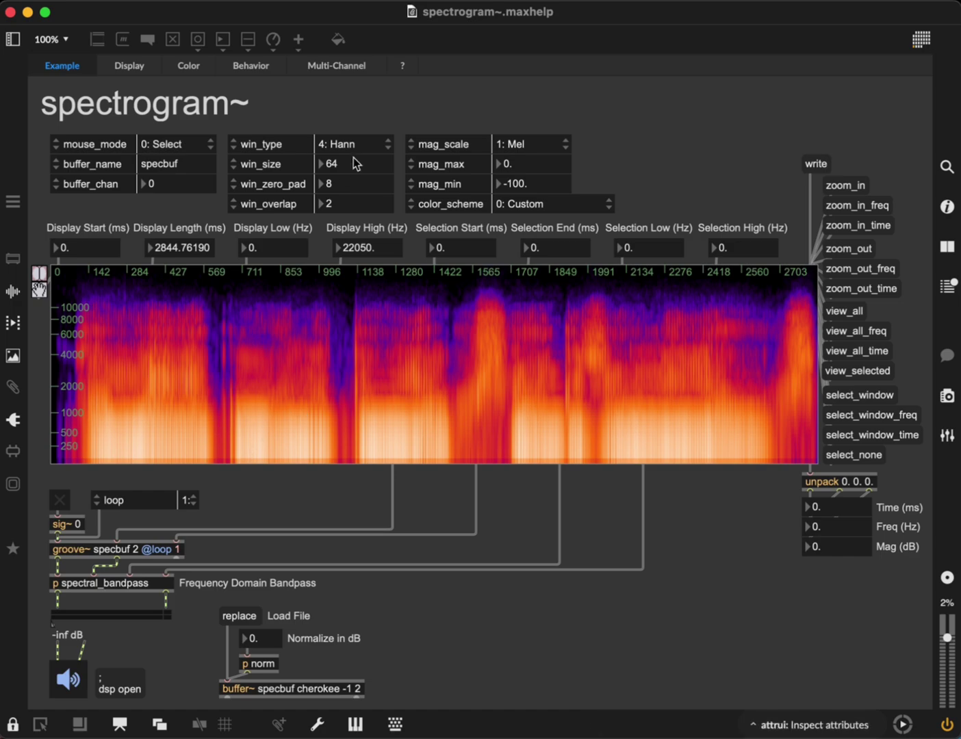
{"action": "left_click", "coordinate": [349, 187]}
{"action": "type", "text": "16"}
{"action": "key", "text": "Return"}
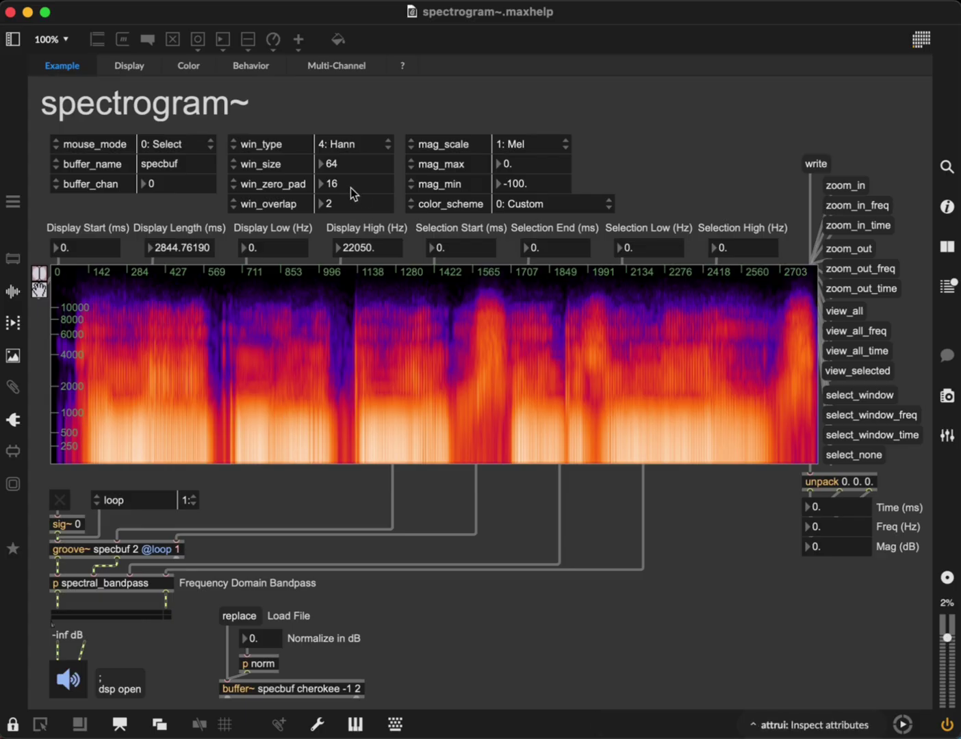
{"action": "type", "text": "8"}
{"action": "key", "text": "Return"}
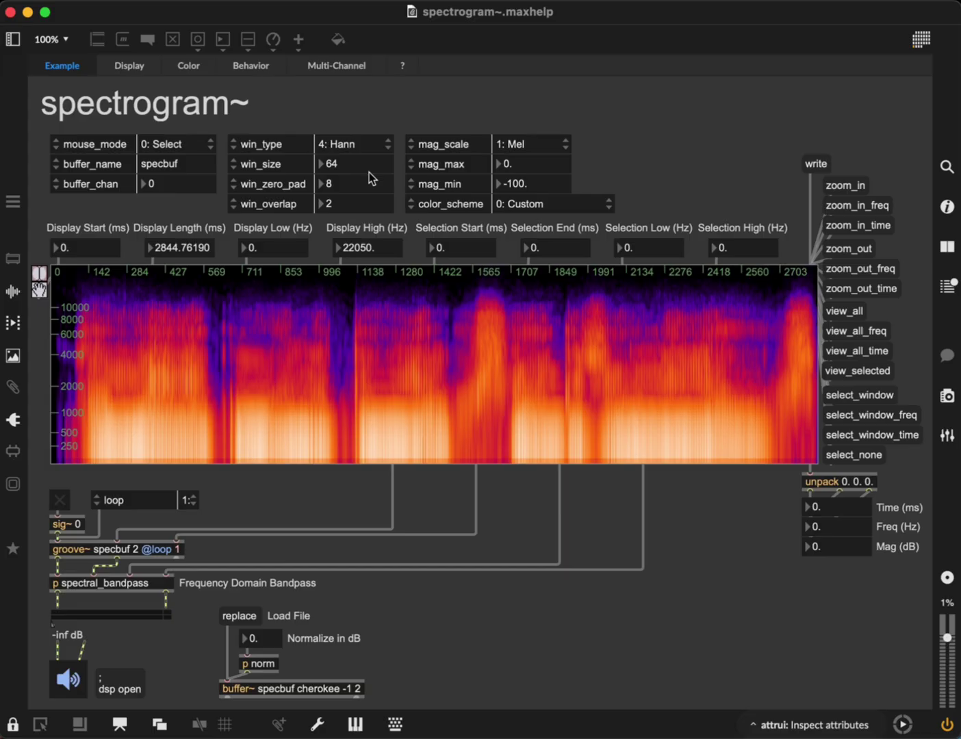
Check the win_size, win_zero_pad and win_overlap descriptions in the spectrogram~ reference and close it
{"action": "left_click", "coordinate": [406, 66]}
{"action": "left_click", "coordinate": [416, 107]}
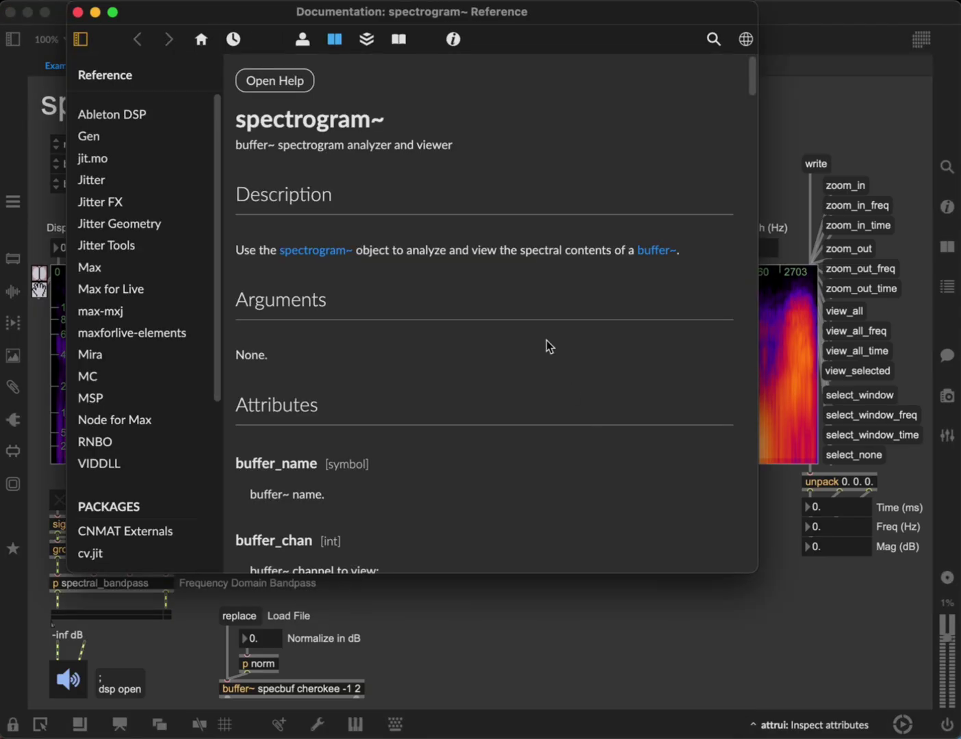
{"action": "scroll", "coordinate": [541, 336], "scroll_direction": "down", "scroll_amount": 10}
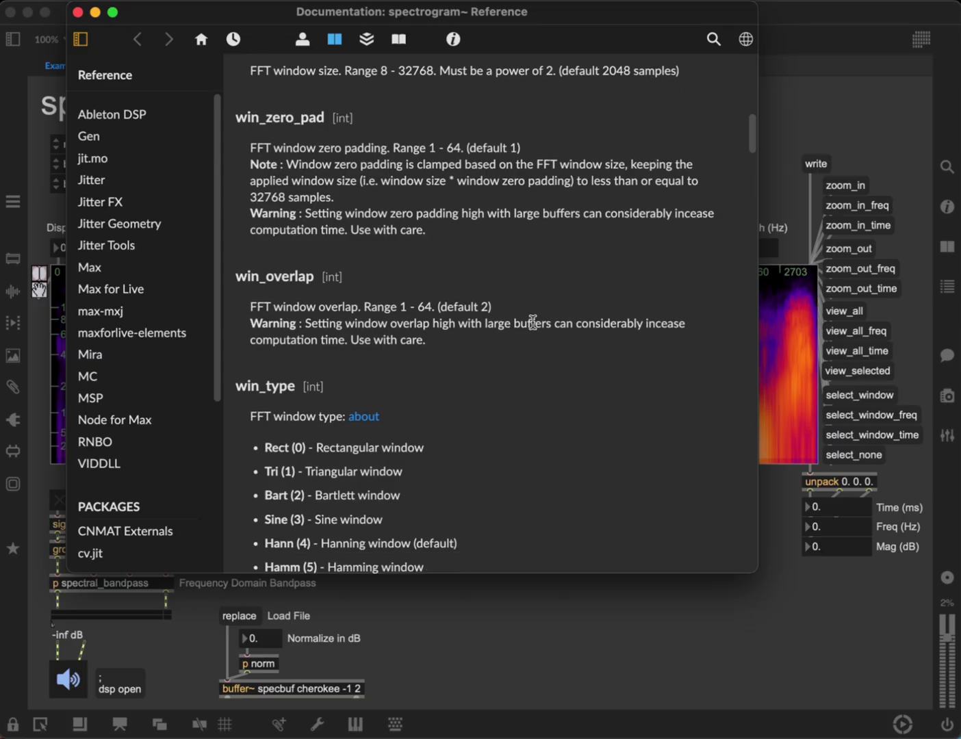
{"action": "scroll", "coordinate": [409, 198], "scroll_direction": "up", "scroll_amount": 5}
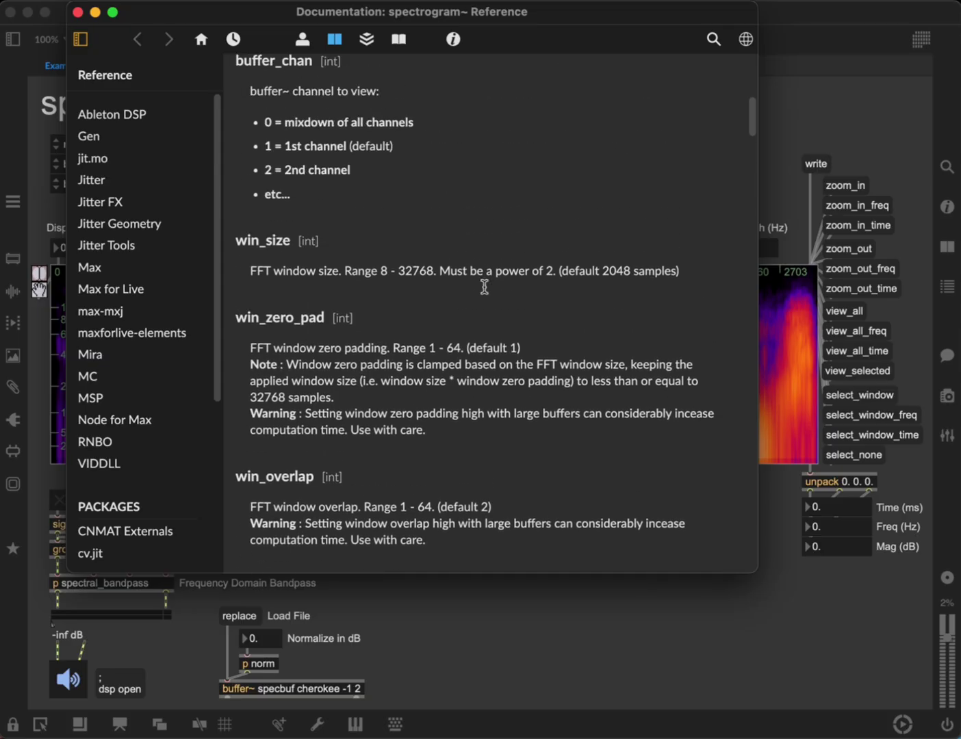
{"action": "left_click", "coordinate": [79, 12]}
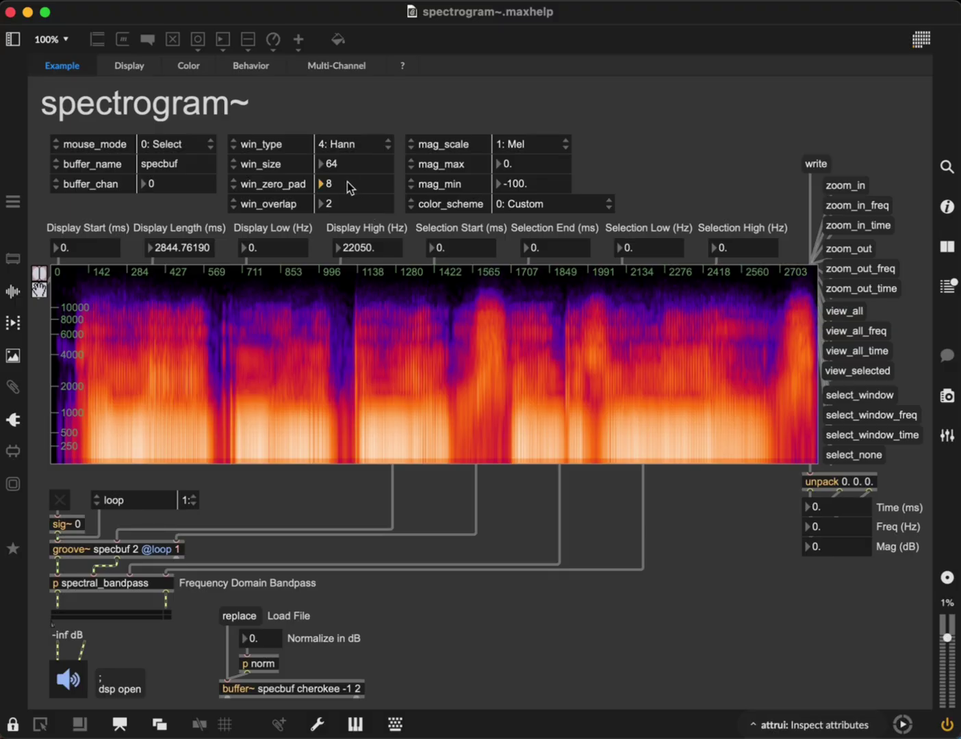
Try a win_zero_pad of 128 and set win_size back to 2048
{"action": "type", "text": "128"}
{"action": "key", "text": "Return"}
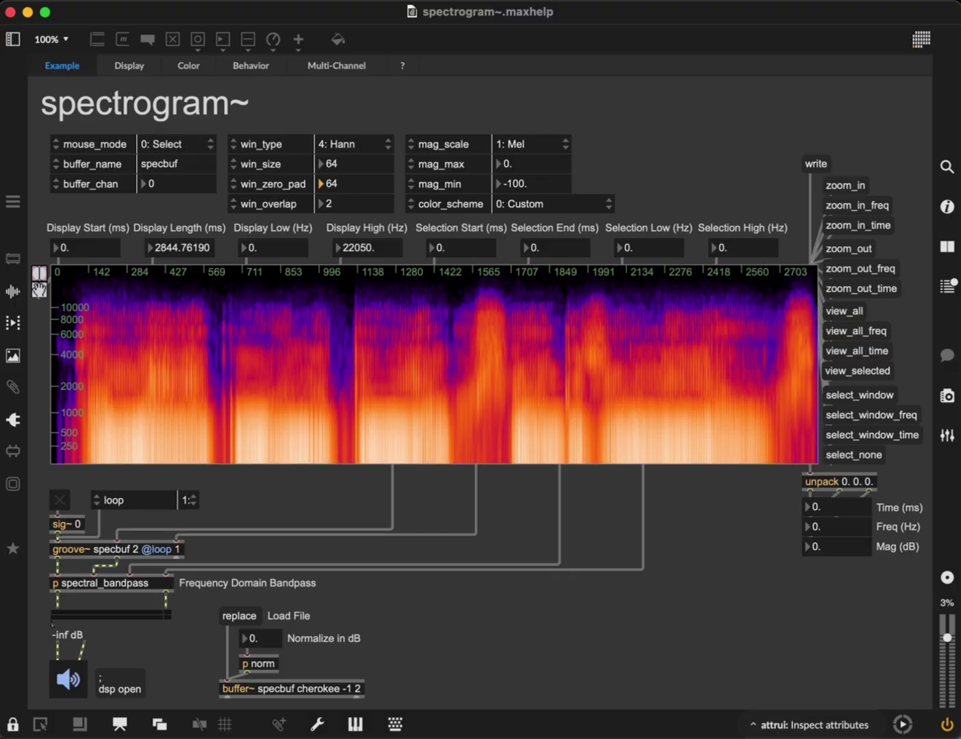
{"action": "left_click", "coordinate": [335, 168]}
{"action": "type", "text": "2048"}
{"action": "key", "text": "Return"}
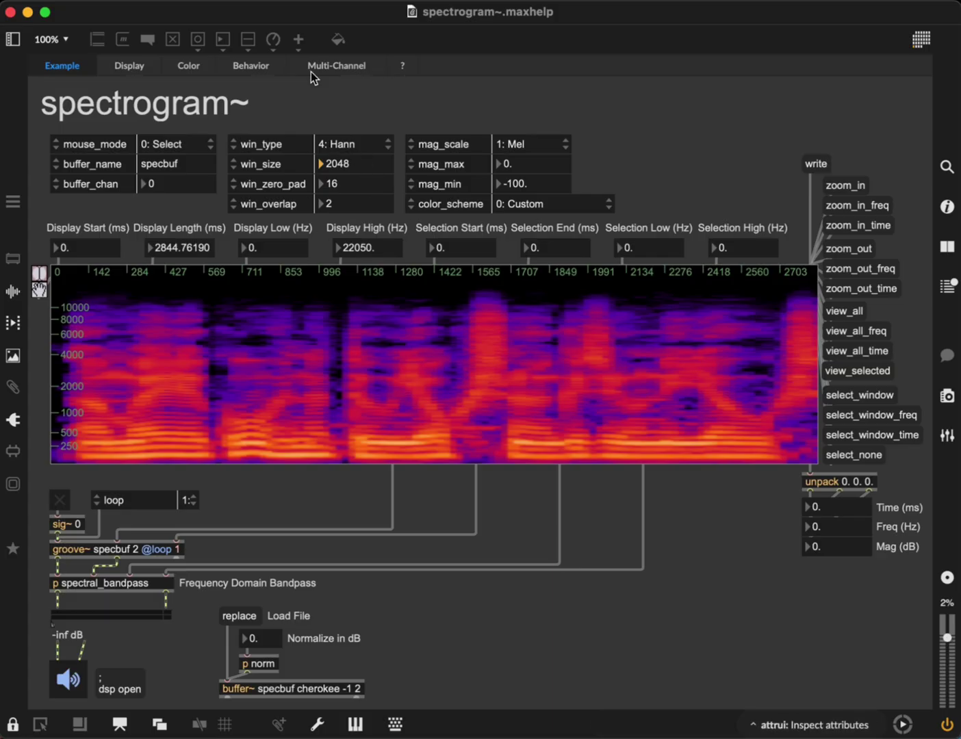
Set win_zero_pad to 1 and back to 16 to compare the spectrogram detail
{"action": "left_click", "coordinate": [343, 183]}
{"action": "type", "text": "1"}
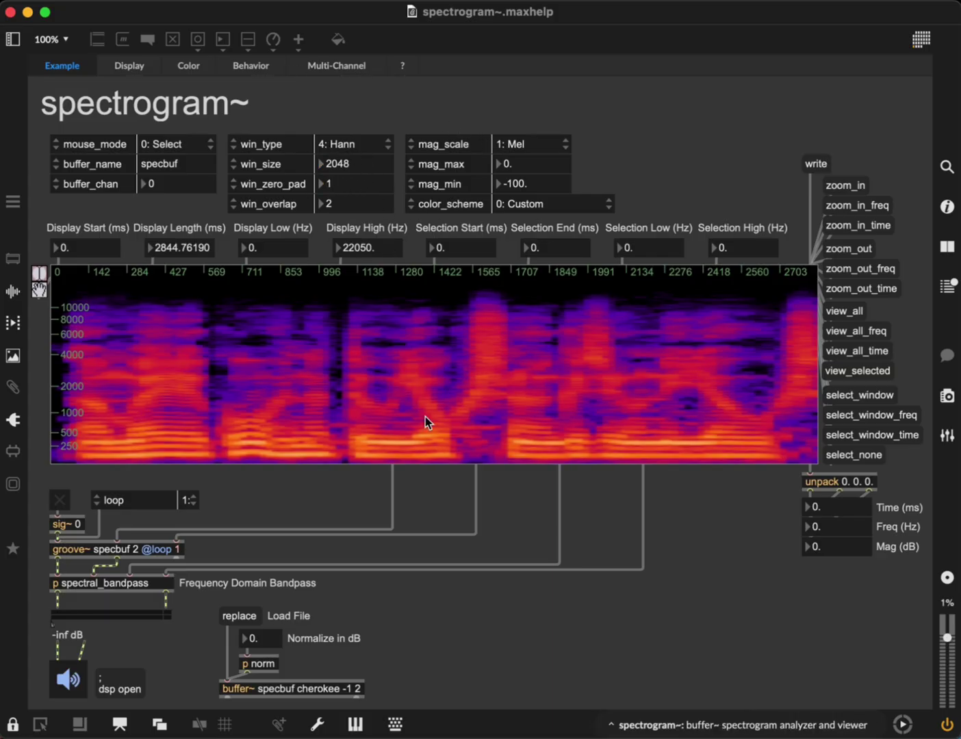
{"action": "type", "text": "6"}
{"action": "key", "text": "Return"}
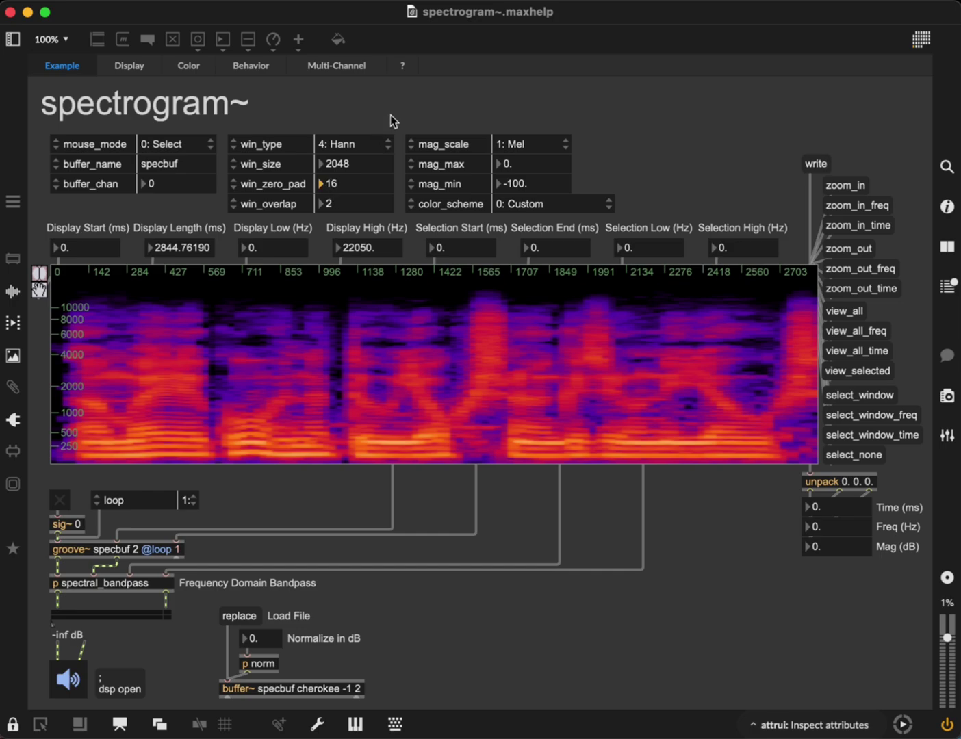
Set win_zero_pad to 1 and raise win_overlap to 8
{"action": "type", "text": "1"}
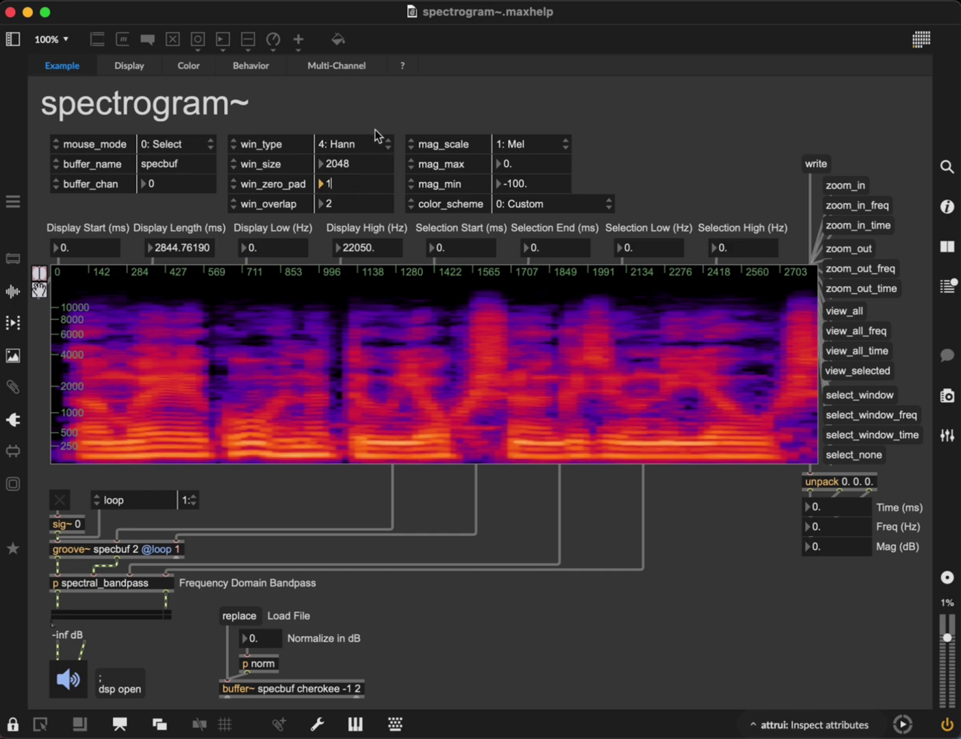
{"action": "key", "text": "Return"}
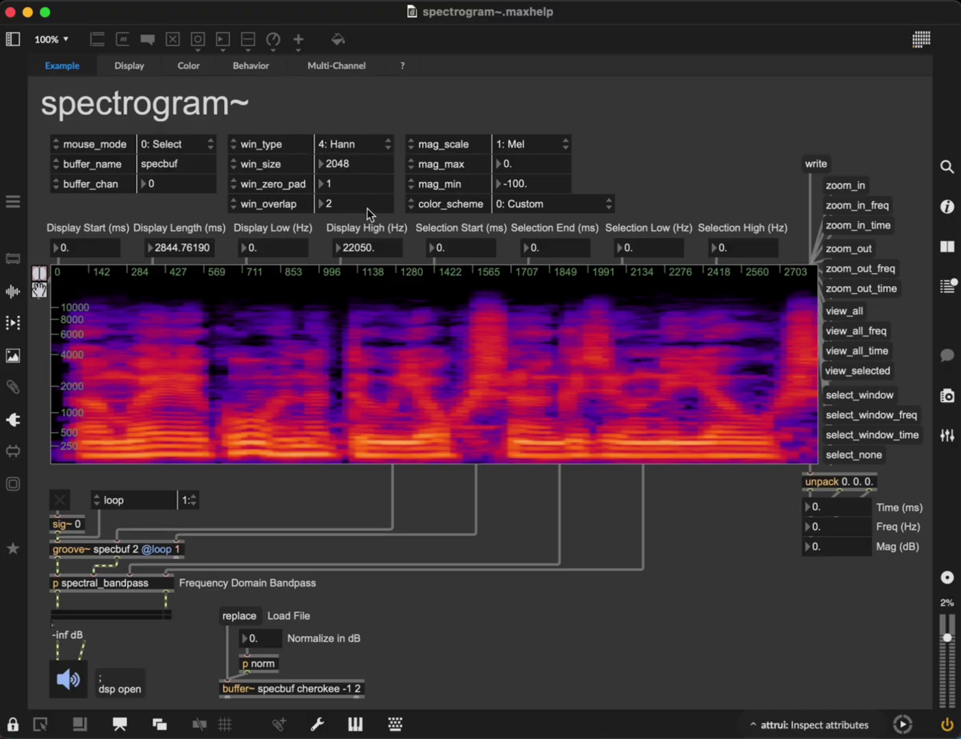
{"action": "left_click_drag", "start_coordinate": [337, 207], "coordinate": [503, 146]}
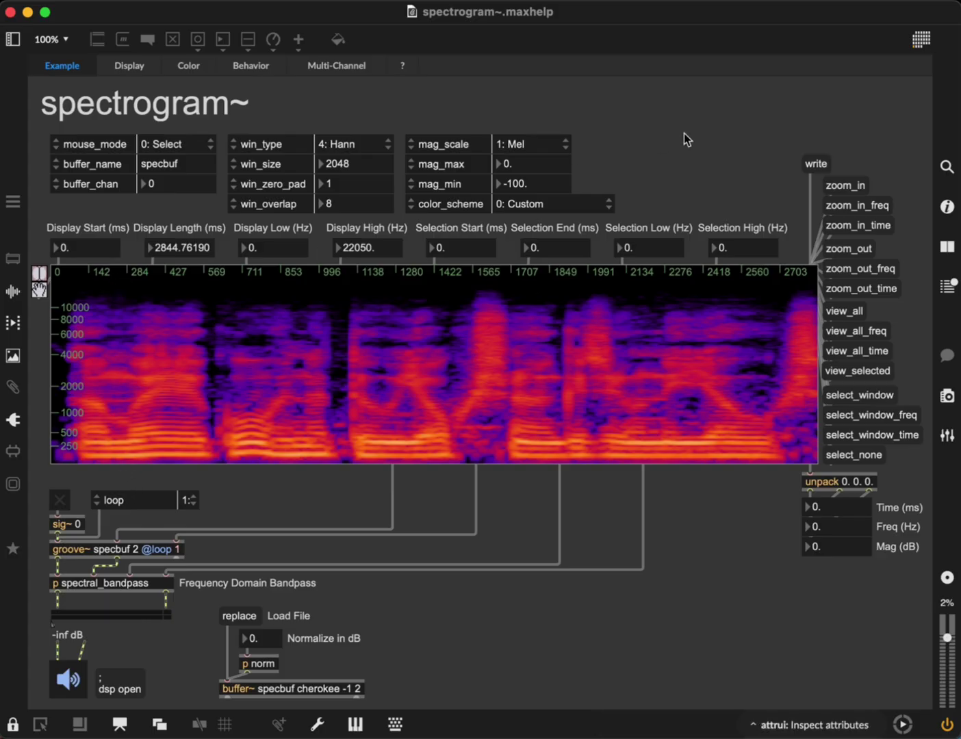
Try the Lin option for mag_scale and return it to Mel
{"action": "left_click", "coordinate": [541, 145]}
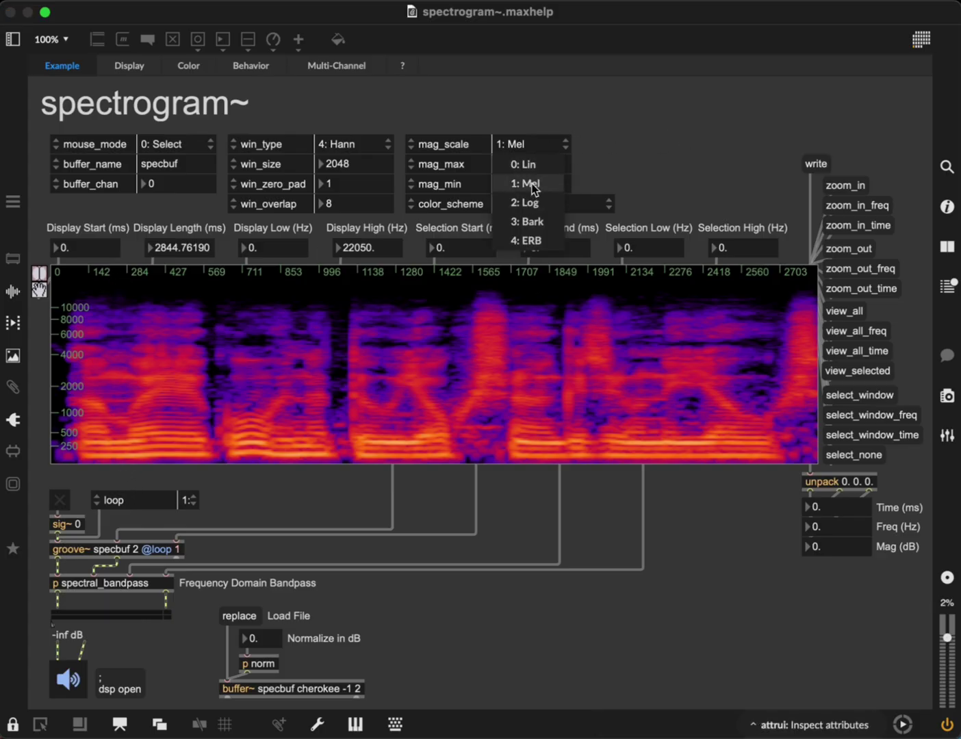
{"action": "left_click", "coordinate": [530, 167]}
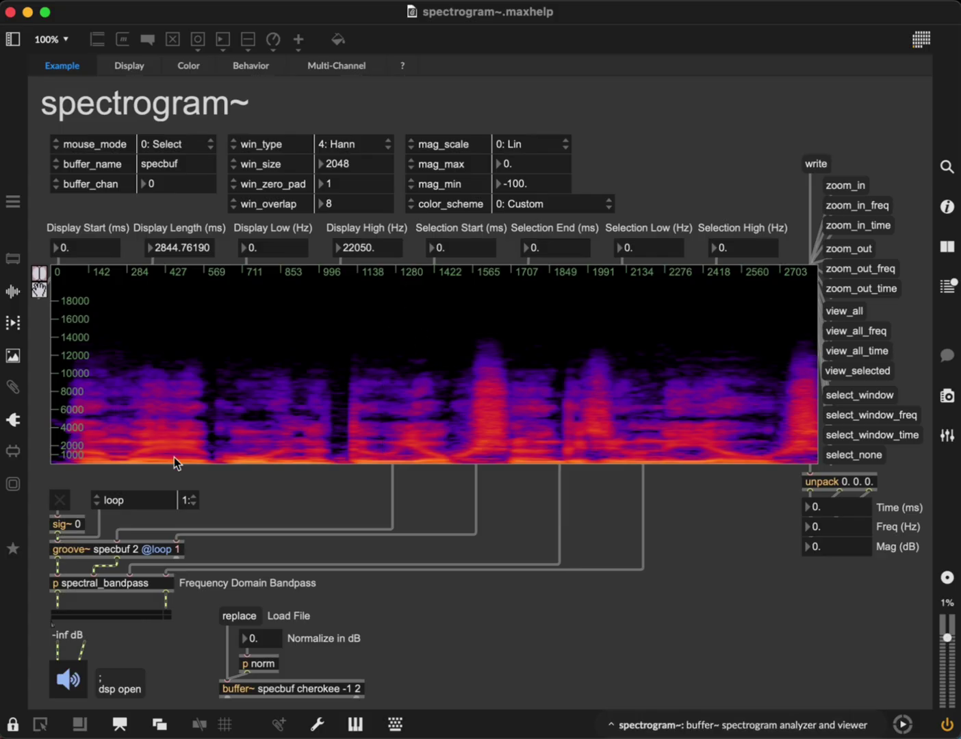
{"action": "left_click", "coordinate": [534, 143]}
{"action": "left_click", "coordinate": [538, 178]}
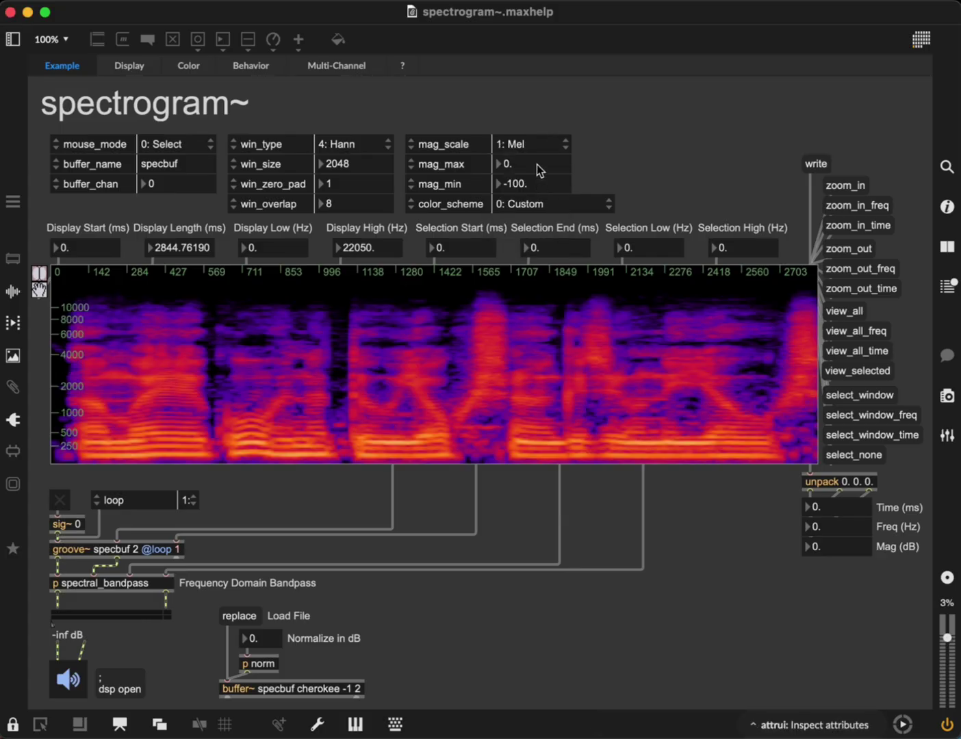
Compare the Log, Bark and ERB options of mag_scale and set it back to Mel
{"action": "left_click", "coordinate": [531, 146]}
{"action": "left_click", "coordinate": [534, 199]}
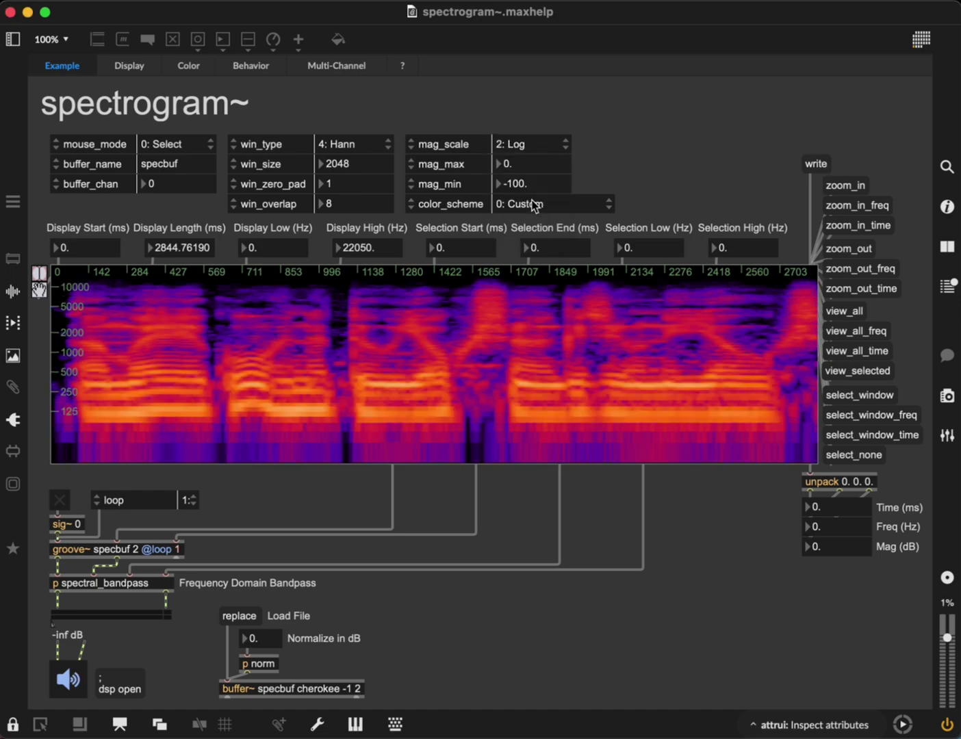
{"action": "left_click", "coordinate": [536, 145]}
{"action": "left_click", "coordinate": [538, 224]}
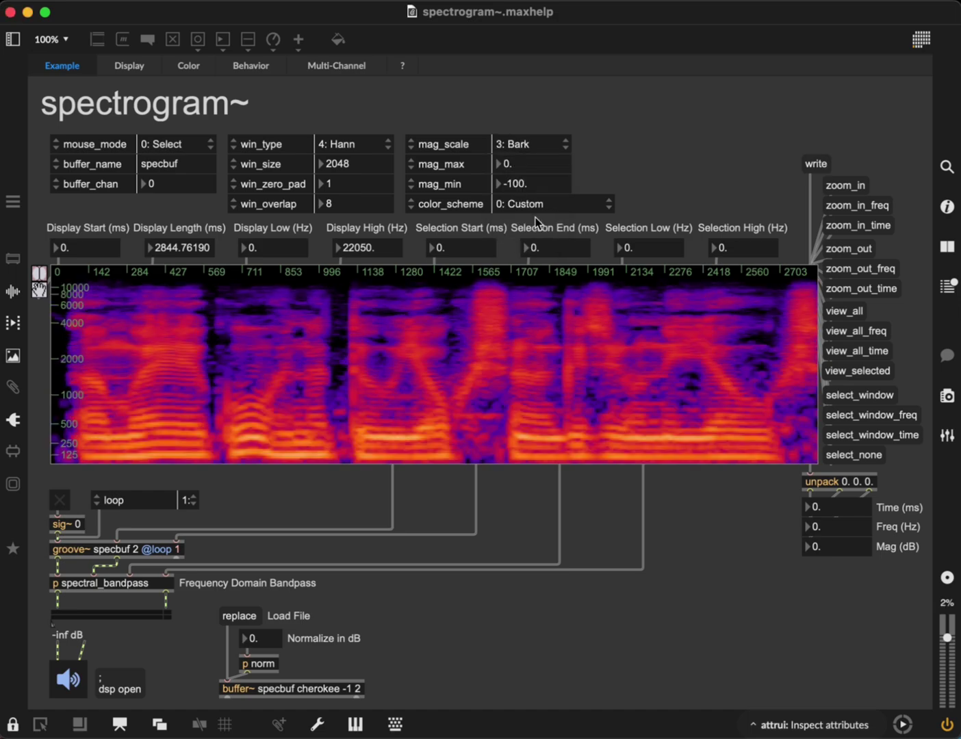
{"action": "left_click", "coordinate": [527, 143]}
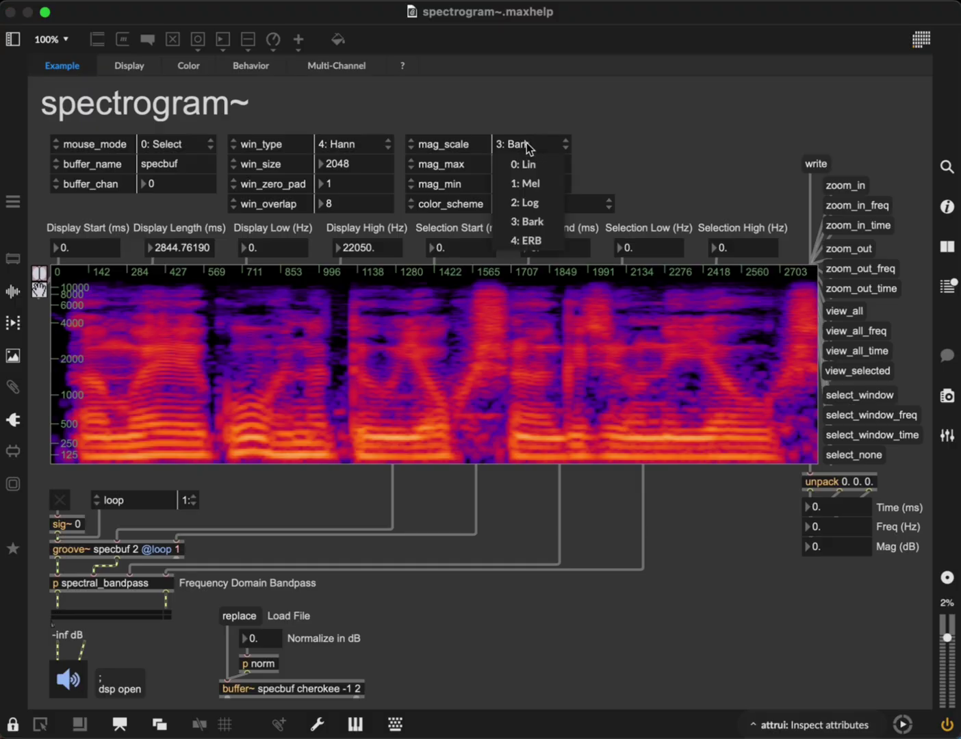
{"action": "left_click", "coordinate": [527, 244]}
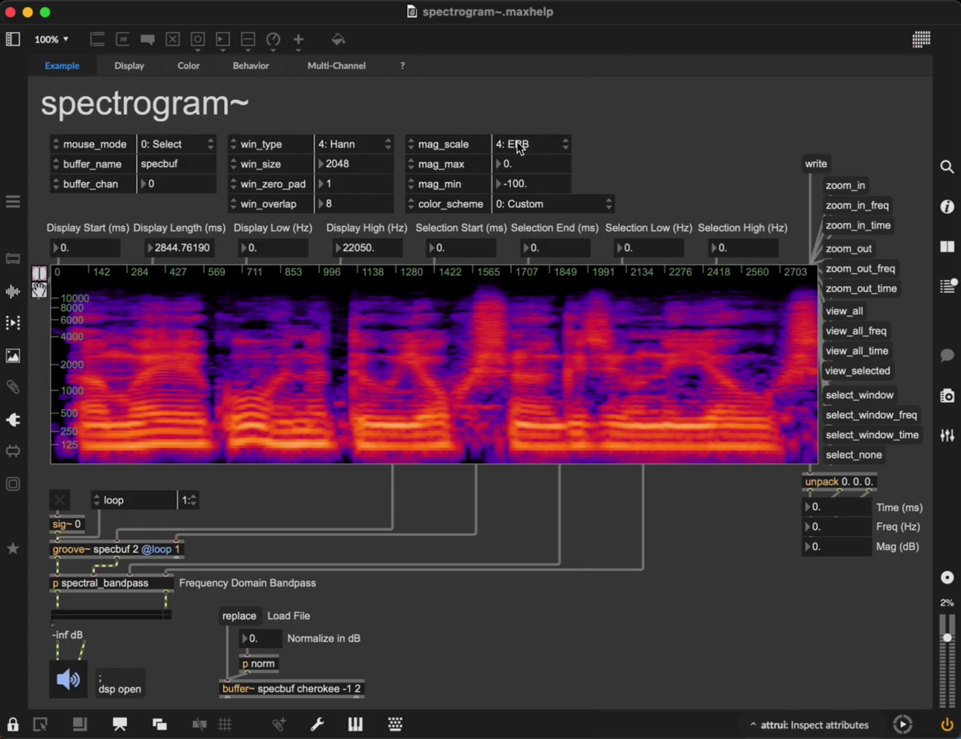
{"action": "left_click", "coordinate": [521, 149]}
{"action": "left_click", "coordinate": [524, 184]}
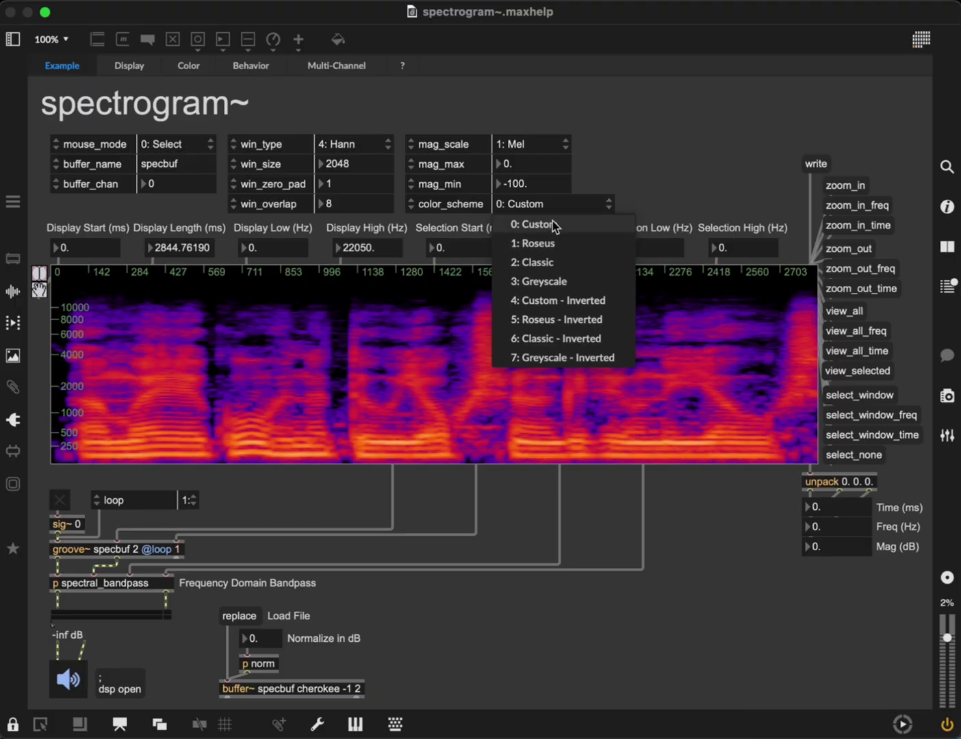
Compare the Roseus, Classic and Greyscale options of color_scheme and return it to Custom
{"action": "left_click", "coordinate": [536, 244]}
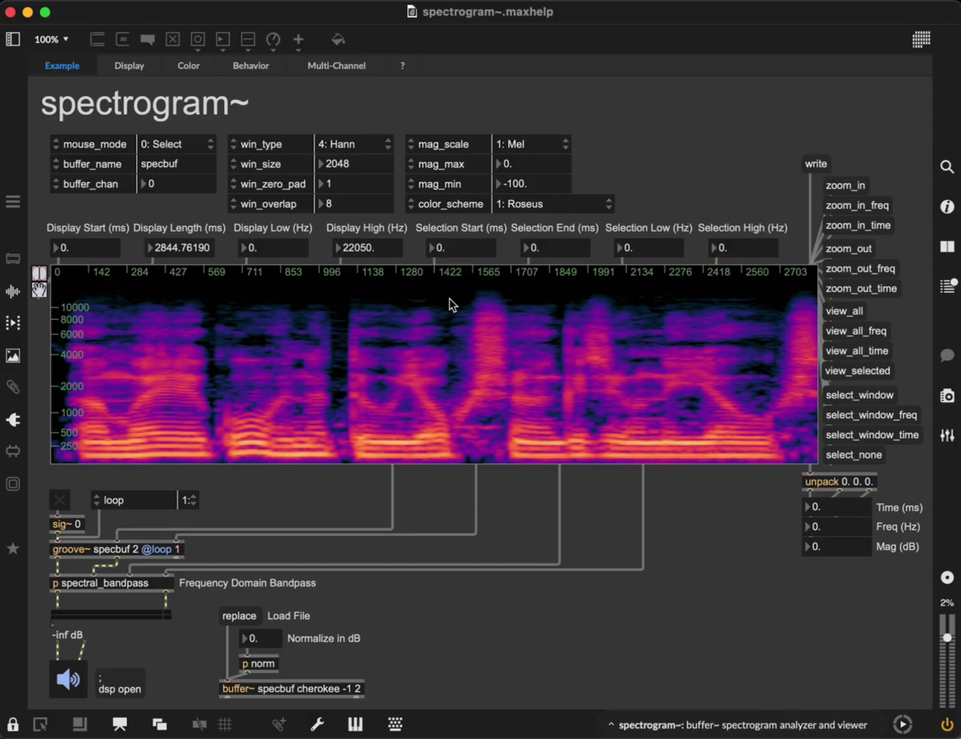
{"action": "left_click", "coordinate": [552, 210]}
{"action": "left_click", "coordinate": [551, 259]}
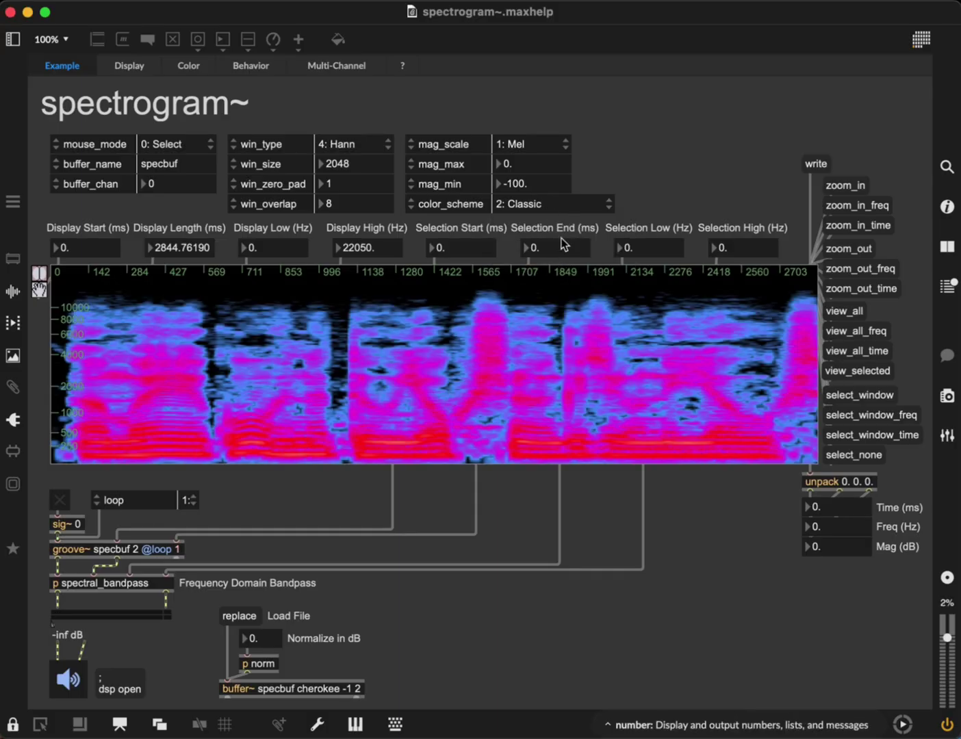
{"action": "left_click", "coordinate": [557, 209]}
{"action": "left_click", "coordinate": [549, 283]}
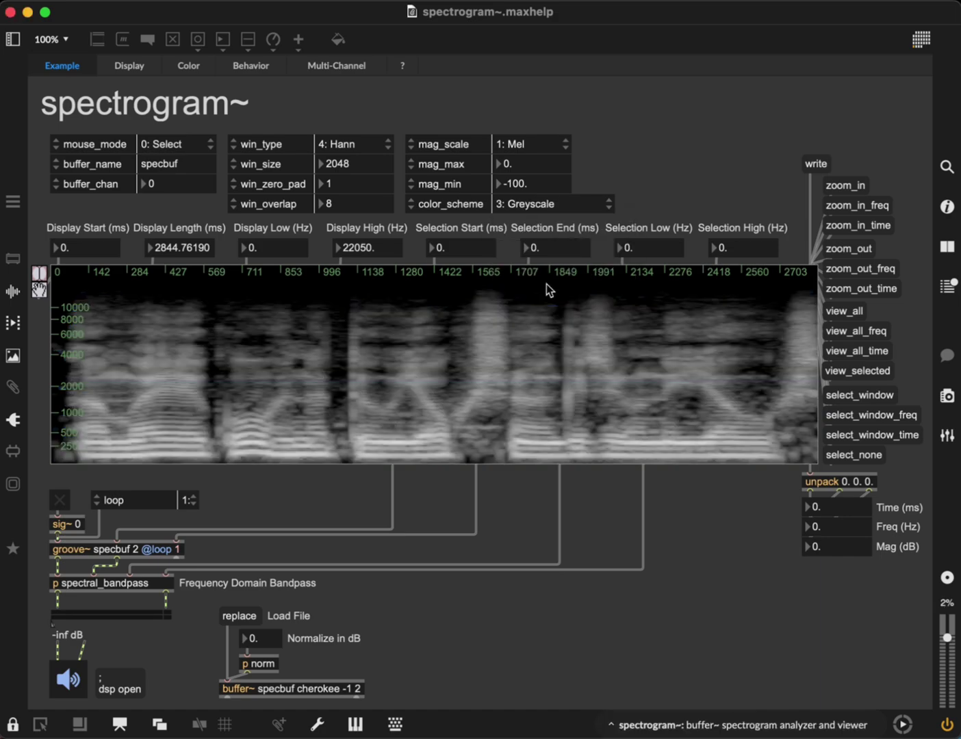
{"action": "left_click", "coordinate": [538, 203]}
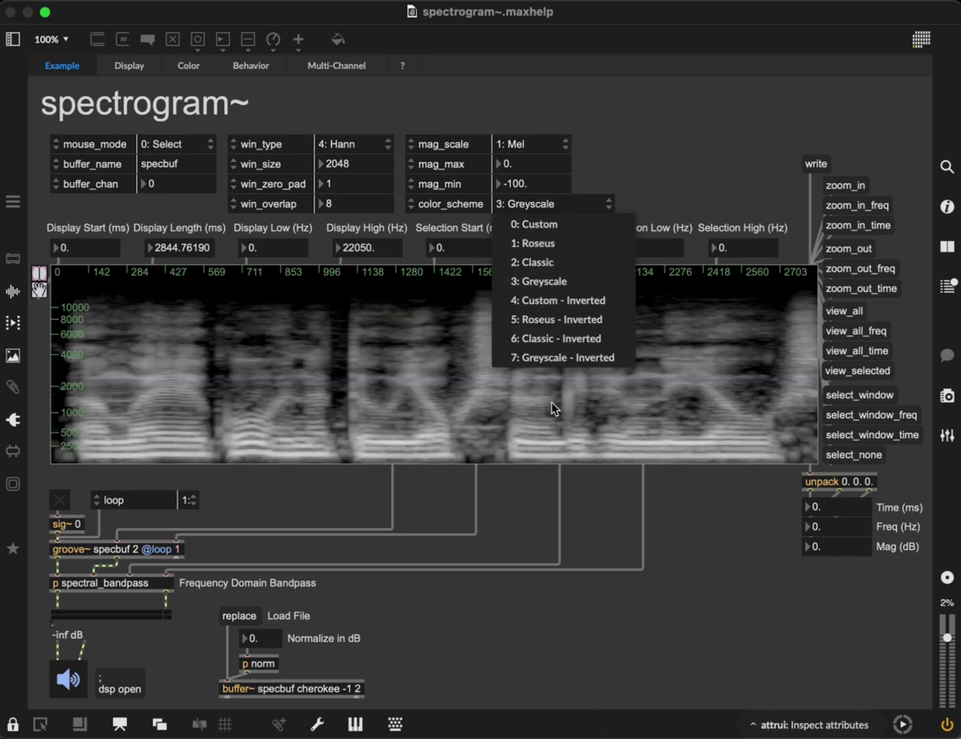
{"action": "left_click", "coordinate": [544, 223]}
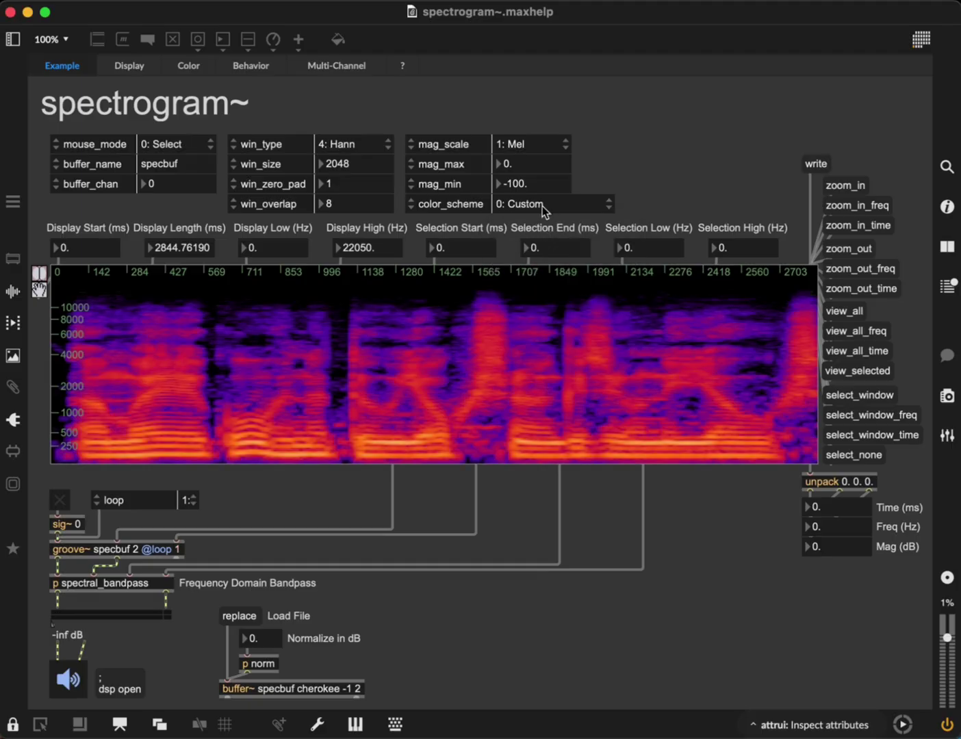
Try the Custom - Inverted and Classic - Inverted color schemes, returning to Custom after each
{"action": "left_click", "coordinate": [542, 206]}
{"action": "left_click", "coordinate": [568, 303]}
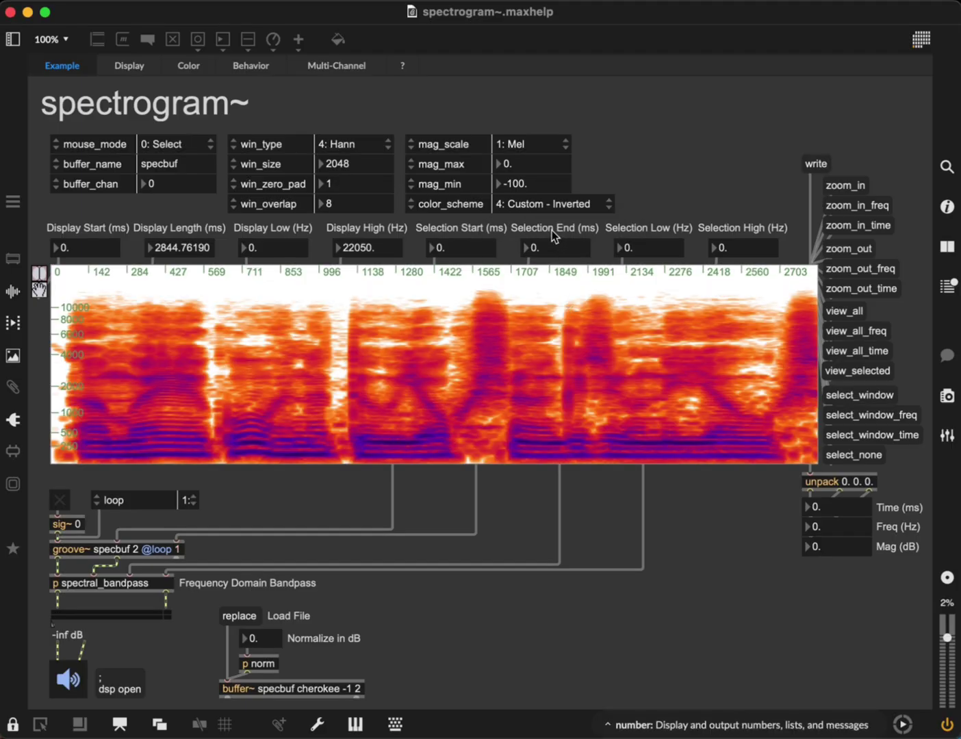
{"action": "left_click", "coordinate": [553, 203]}
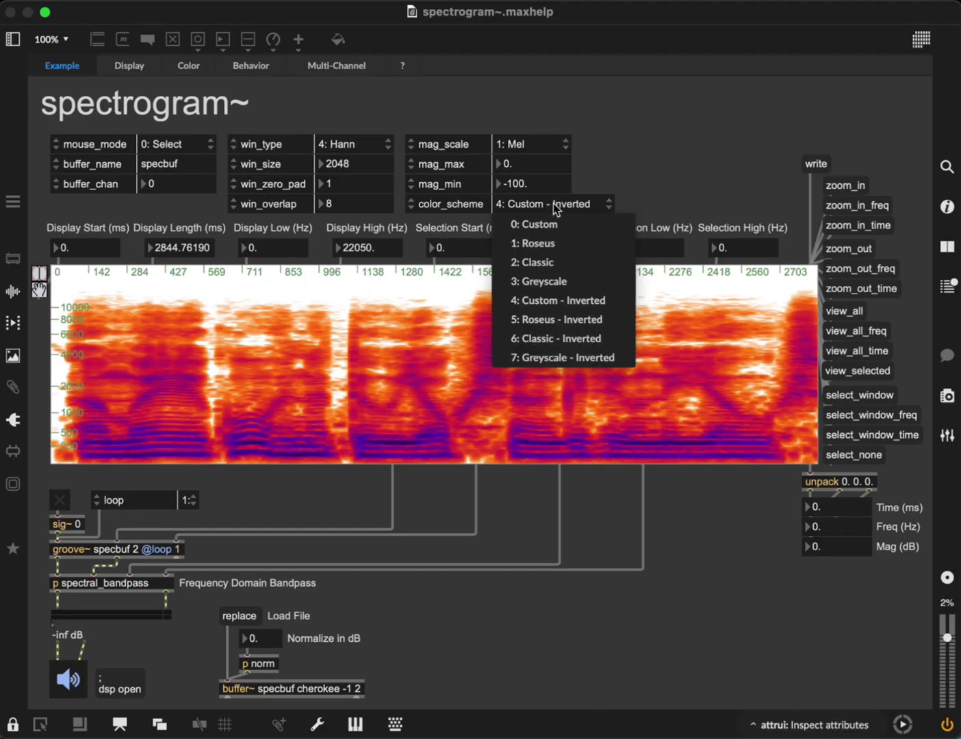
{"action": "left_click", "coordinate": [547, 223]}
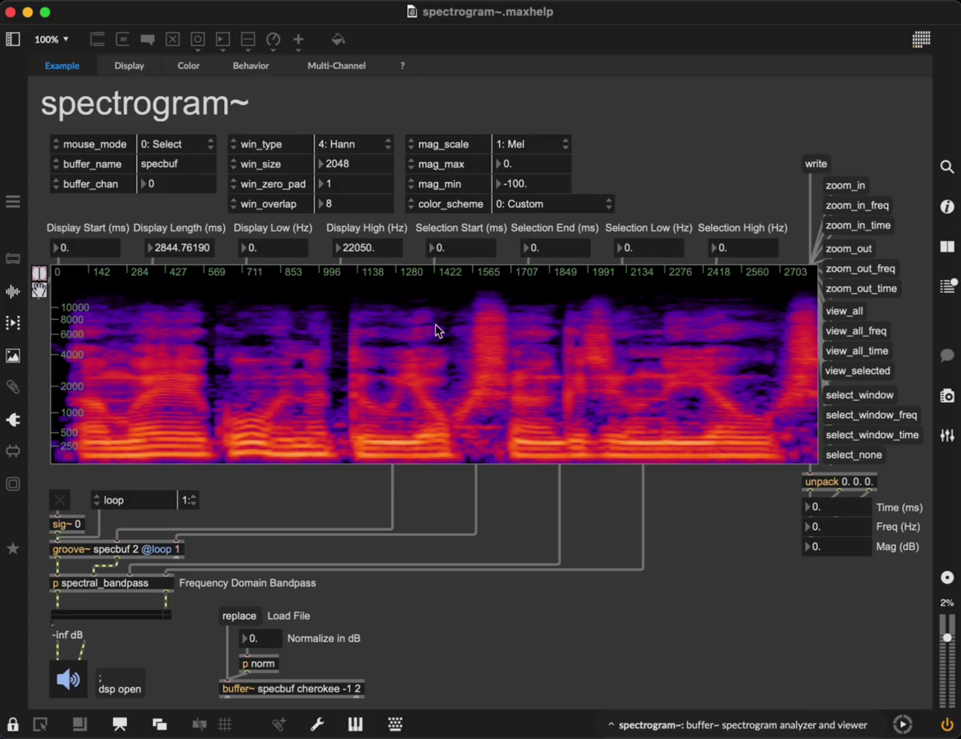
{"action": "left_click", "coordinate": [526, 200]}
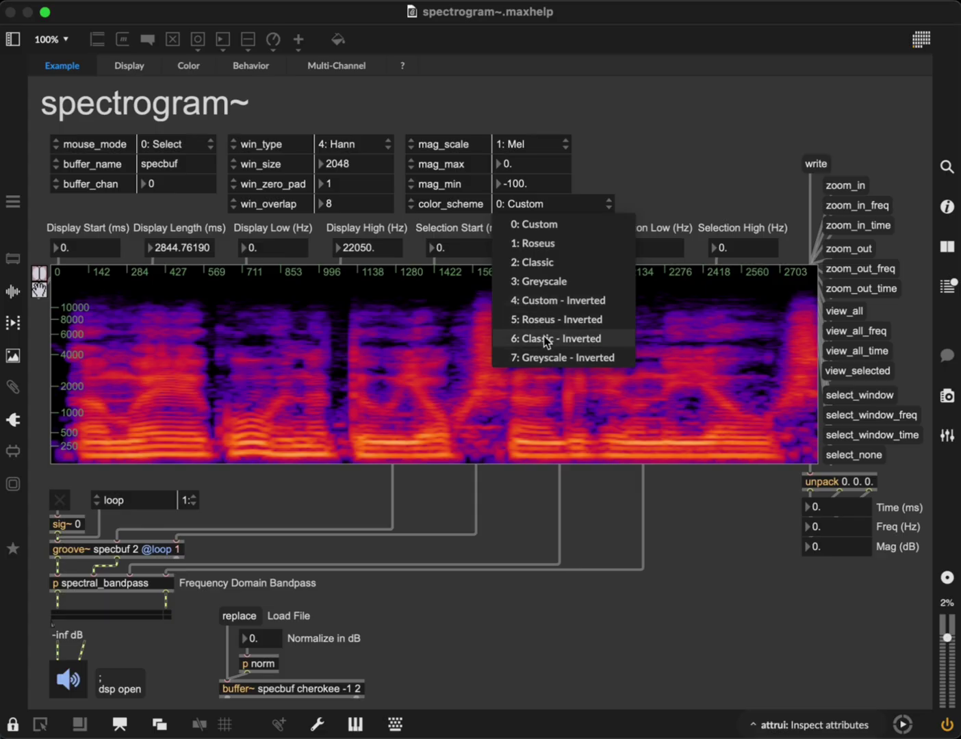
{"action": "left_click", "coordinate": [546, 339]}
{"action": "left_click", "coordinate": [523, 202]}
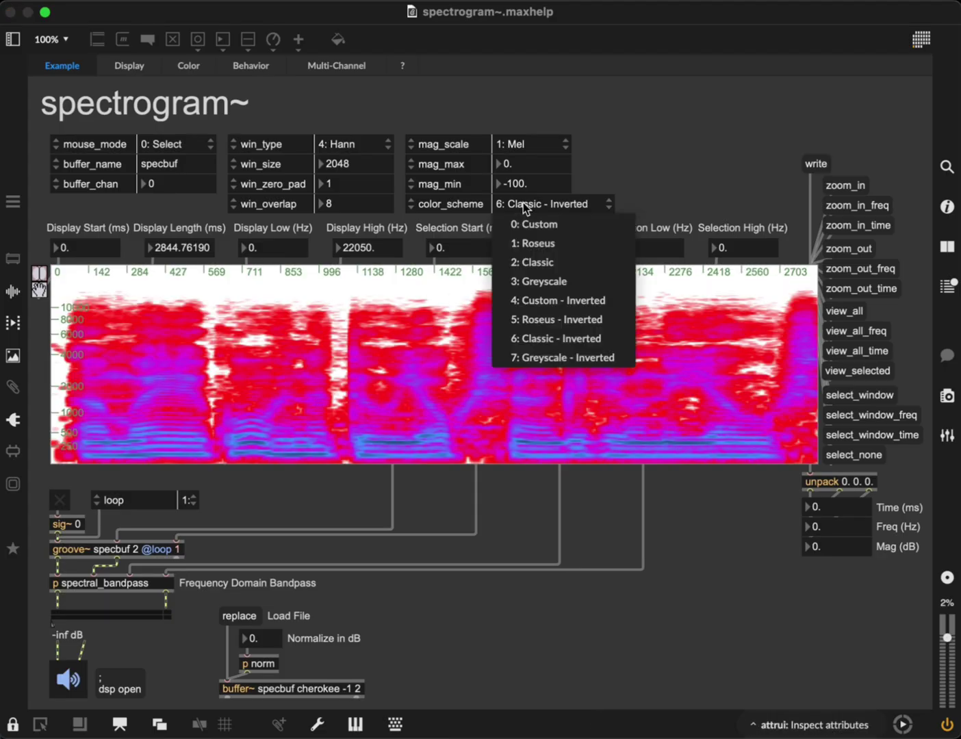
{"action": "left_click", "coordinate": [530, 218]}
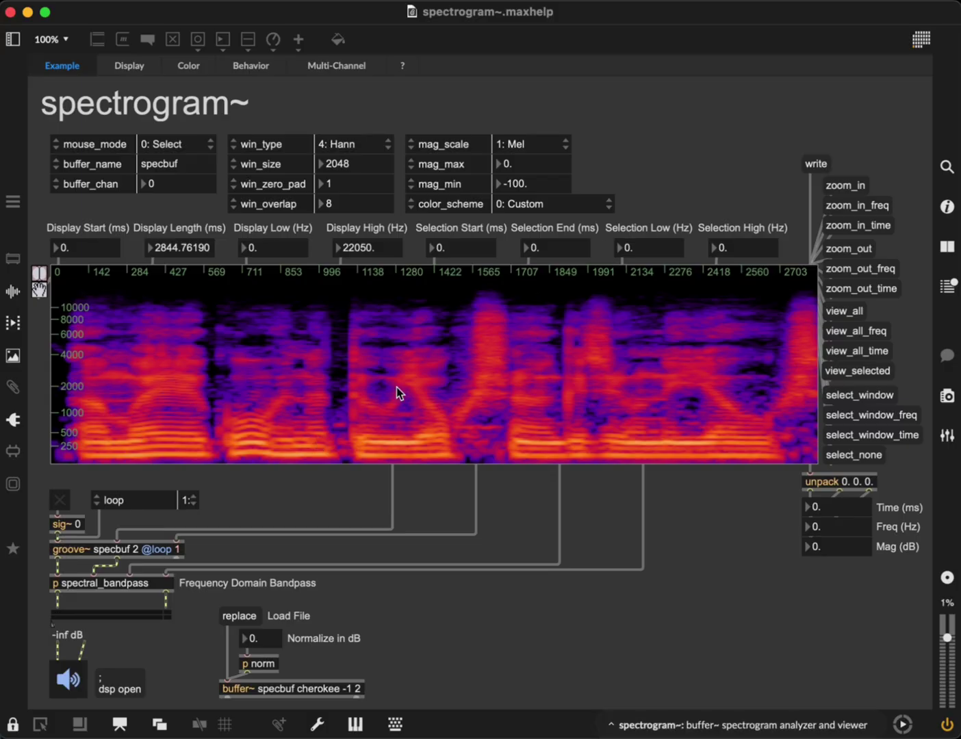
Set mag_max to -20 and mag_min to -80, and lower mag_min further to -114
{"action": "left_click", "coordinate": [518, 161]}
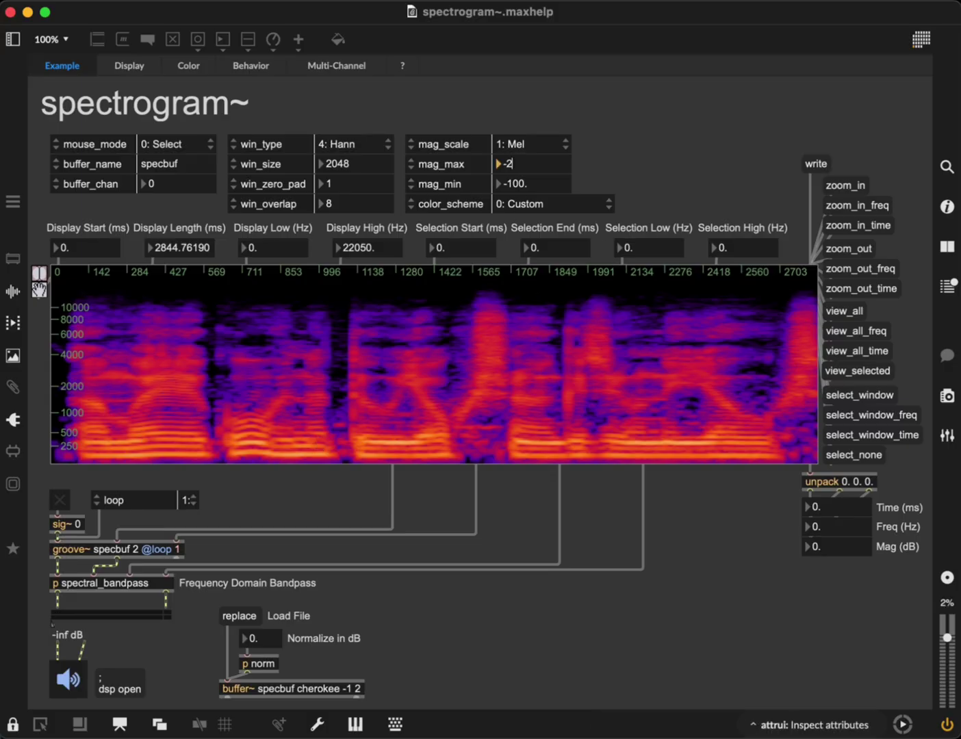
{"action": "type", "text": "-20"}
{"action": "key", "text": "Return"}
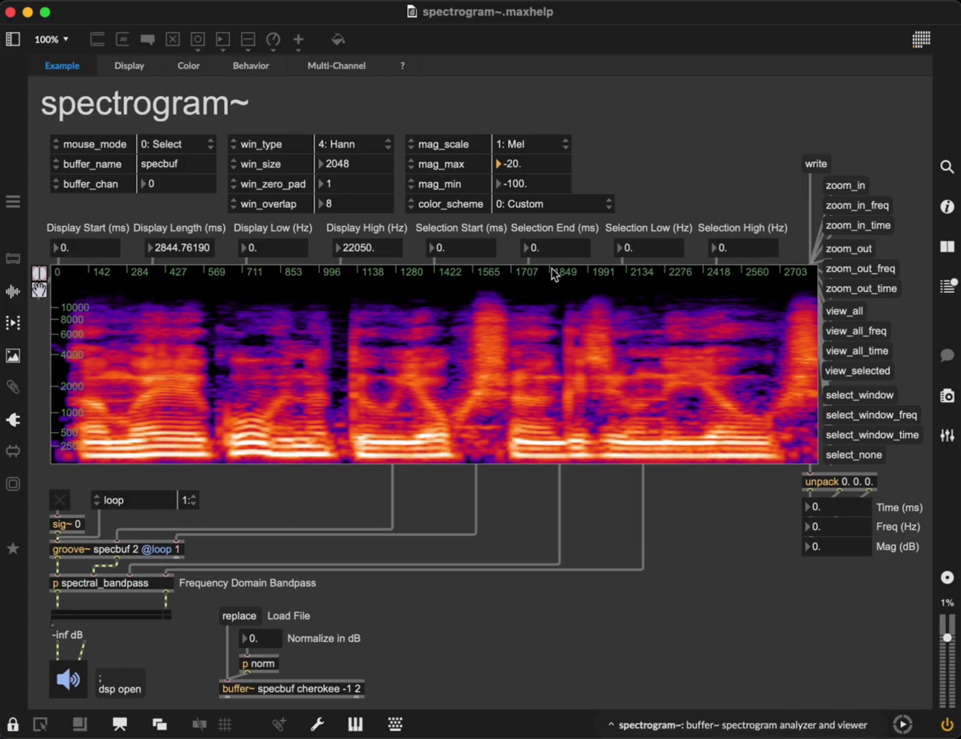
{"action": "left_click", "coordinate": [517, 184]}
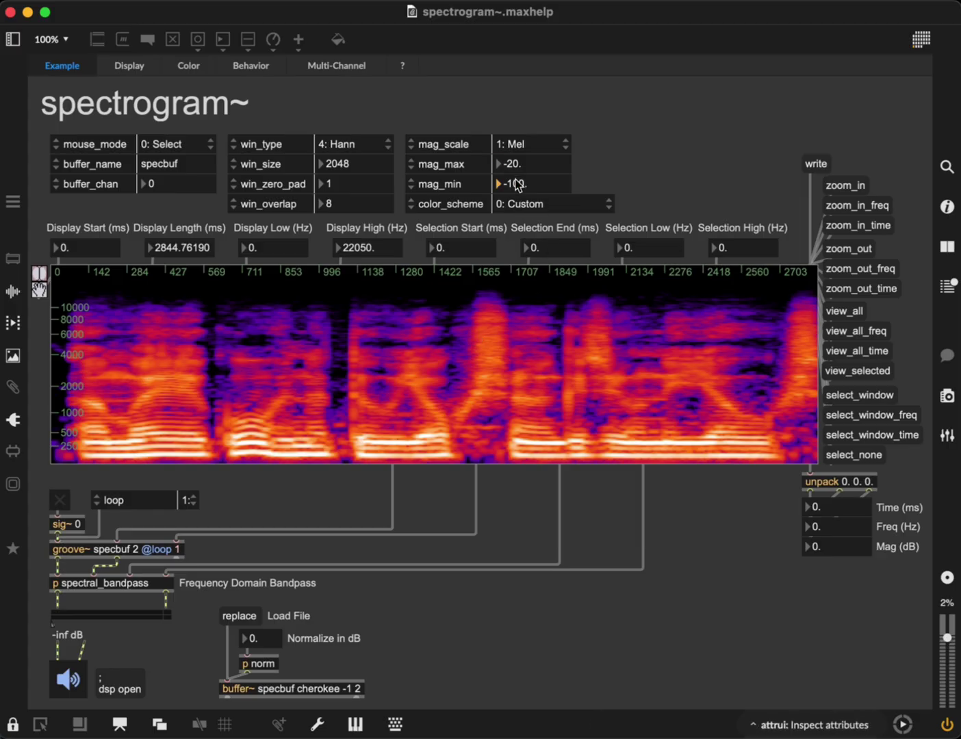
{"action": "type", "text": "-80"}
{"action": "key", "text": "Return"}
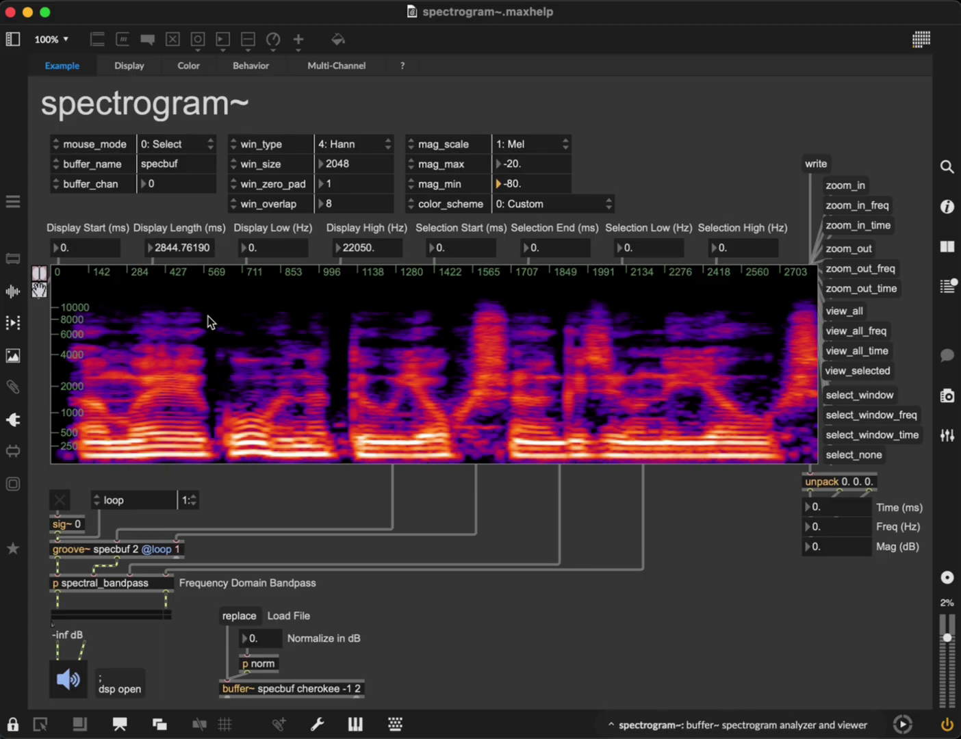
{"action": "left_click_drag", "start_coordinate": [507, 185], "coordinate": [528, 203]}
Set color_scheme to Classic and raise mag_min to -94
{"action": "left_click", "coordinate": [528, 205]}
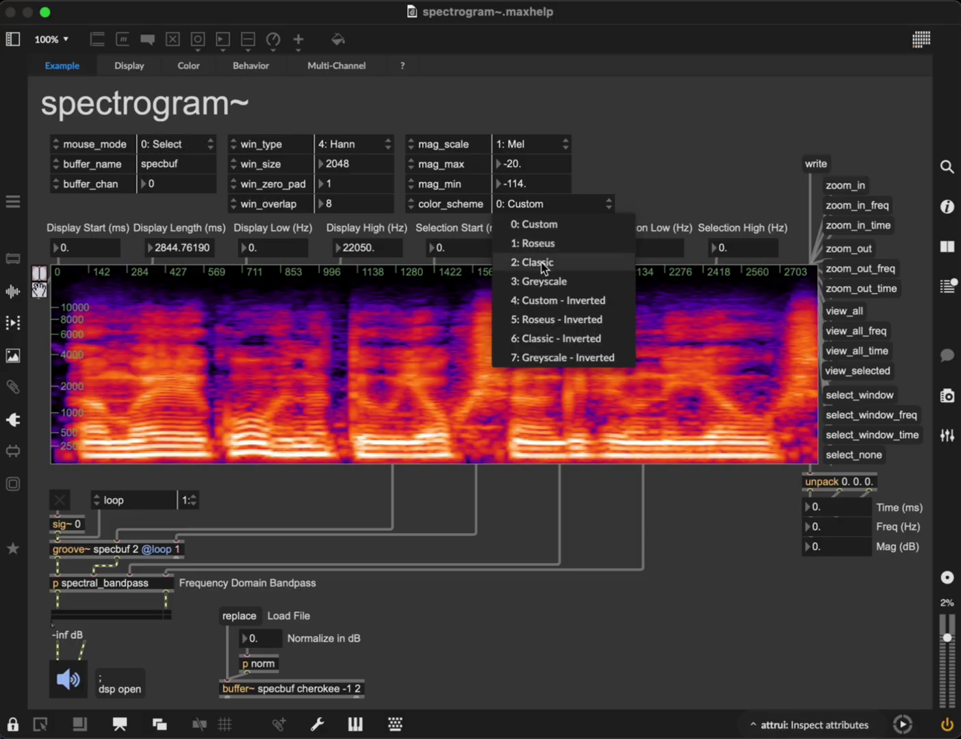
{"action": "left_click", "coordinate": [536, 263]}
{"action": "left_click_drag", "start_coordinate": [517, 185], "coordinate": [517, 146]}
Set mag_max to 0 and mag_min to -100
{"action": "left_click", "coordinate": [522, 164]}
{"action": "type", "text": "0"}
{"action": "key", "text": "Return"}
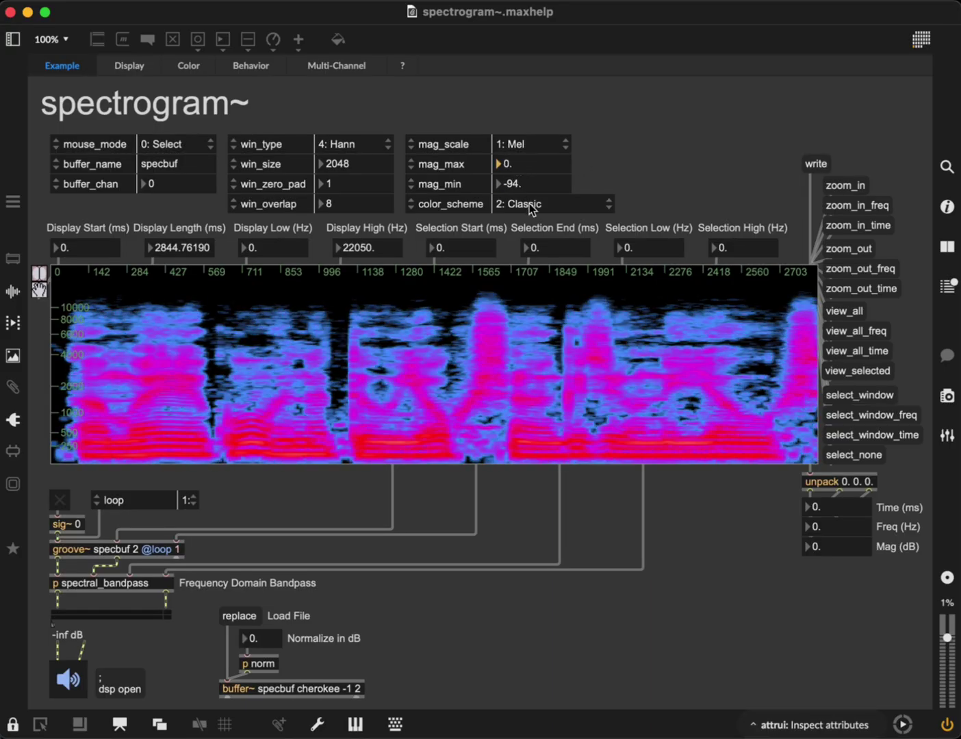
{"action": "left_click", "coordinate": [528, 185]}
{"action": "type", "text": "-100"}
{"action": "key", "text": "Return"}
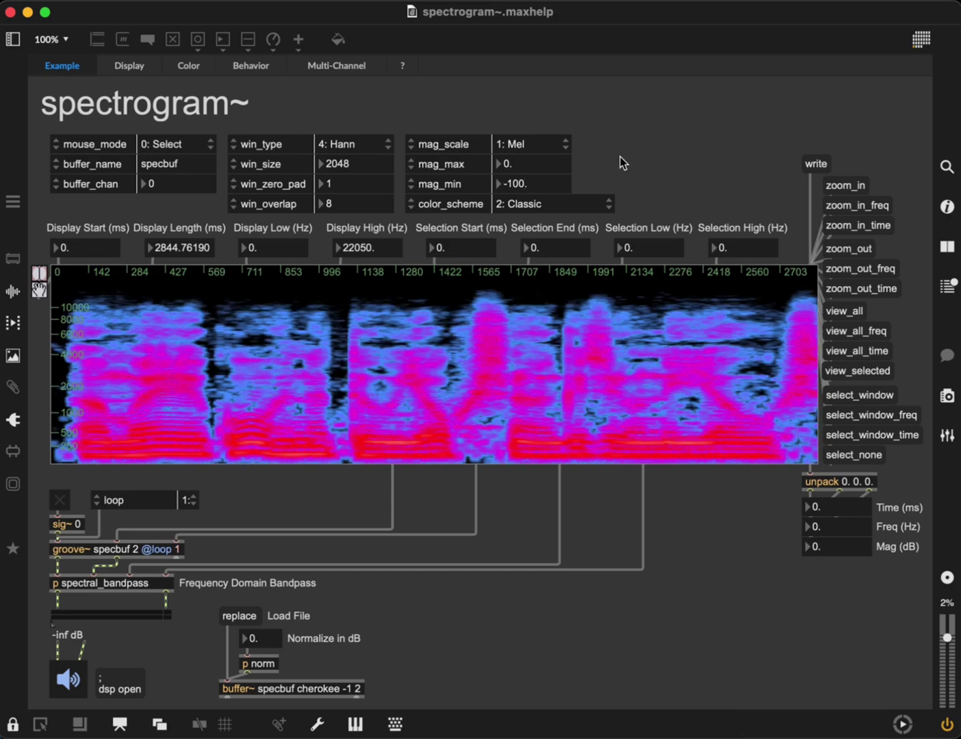
Check the mouse_mode options and try the mode switch beside the spectrogram, leaving it on Select
{"action": "left_click", "coordinate": [174, 147]}
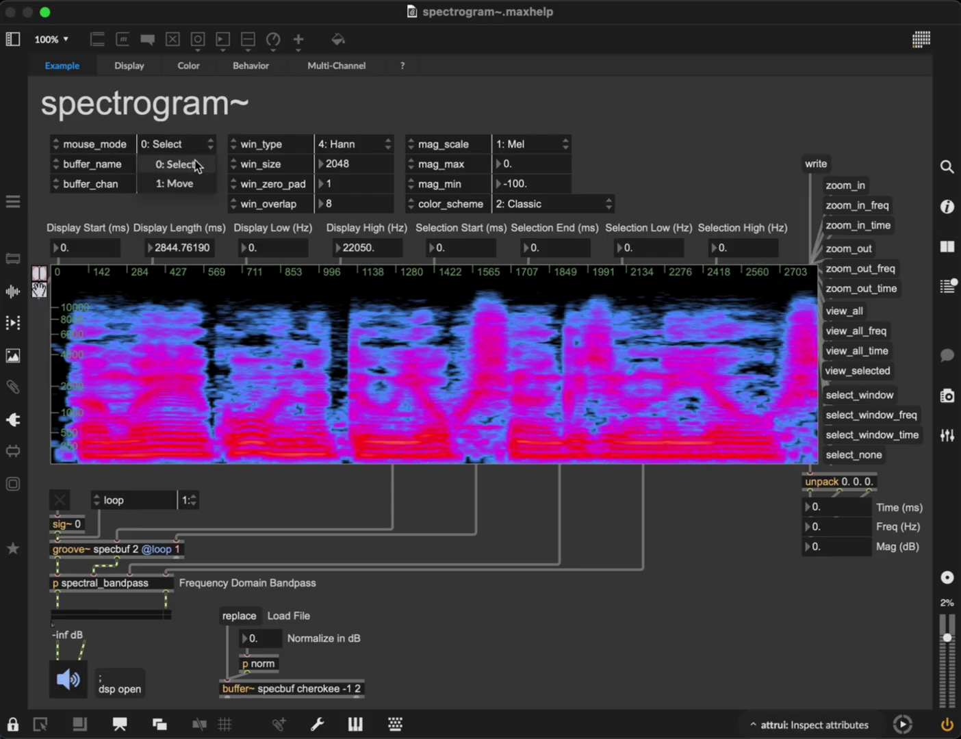
{"action": "key", "text": "Escape"}
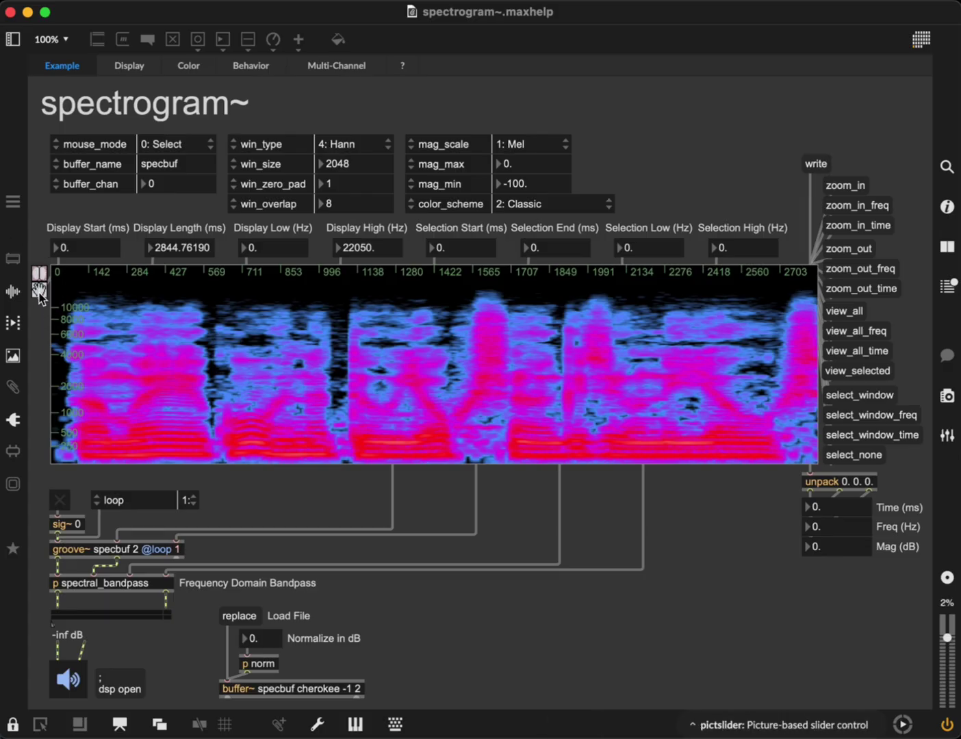
{"action": "left_click", "coordinate": [41, 295]}
{"action": "left_click", "coordinate": [40, 291]}
{"action": "left_click", "coordinate": [40, 277]}
{"action": "left_click", "coordinate": [39, 278]}
Select a region of about 863–2017 ms and 621–8332 Hz in the spectrogram, and adjust its bounds to 757–2190 ms and 608–8719 Hz
{"action": "left_click_drag", "start_coordinate": [285, 318], "coordinate": [594, 427]}
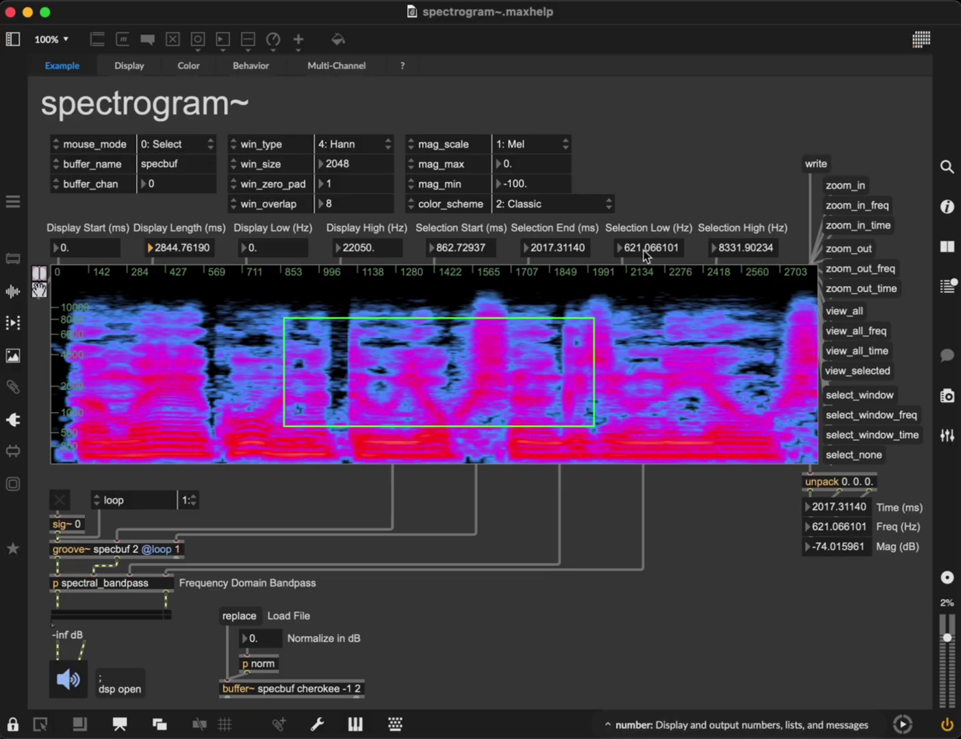
{"action": "left_click_drag", "start_coordinate": [629, 254], "coordinate": [629, 226]}
{"action": "mouse_move", "coordinate": [732, 252]}
{"action": "left_mouse_down"}
{"action": "mouse_move", "coordinate": [732, 220]}
{"action": "mouse_move", "coordinate": [733, 229]}
{"action": "left_mouse_up"}
{"action": "left_click_drag", "start_coordinate": [541, 248], "coordinate": [541, 234]}
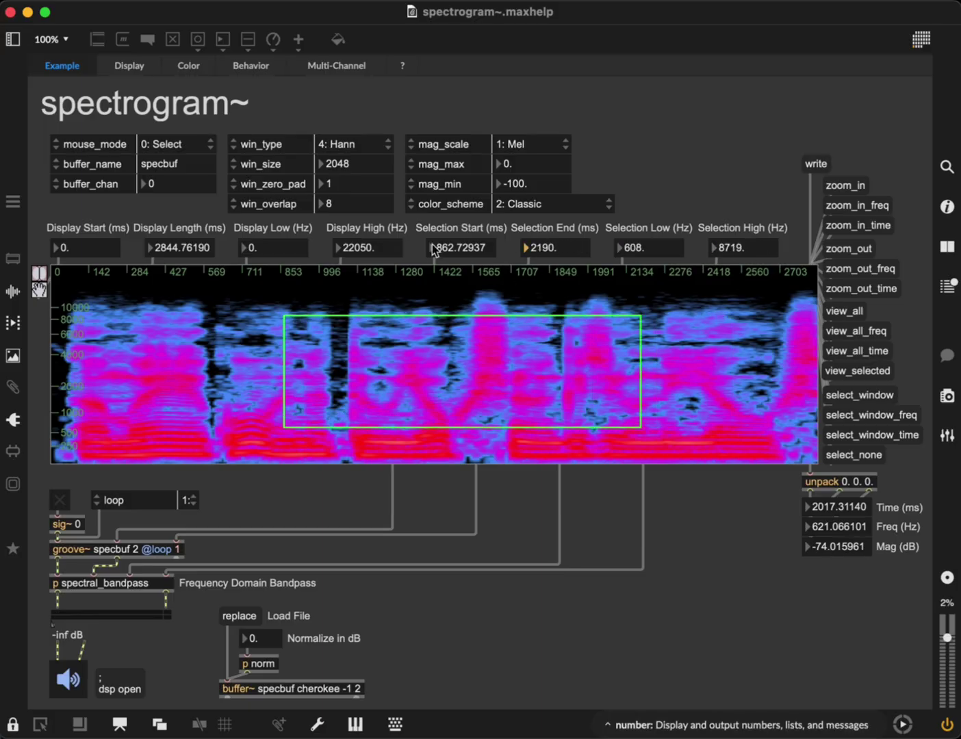
{"action": "mouse_move", "coordinate": [439, 248]}
{"action": "left_mouse_down"}
{"action": "mouse_move", "coordinate": [438, 264]}
{"action": "mouse_move", "coordinate": [437, 255]}
{"action": "left_mouse_up"}
{"action": "mouse_move", "coordinate": [157, 248]}
{"action": "left_mouse_down"}
{"action": "mouse_move", "coordinate": [158, 267]}
{"action": "mouse_move", "coordinate": [158, 247]}
{"action": "left_mouse_up"}
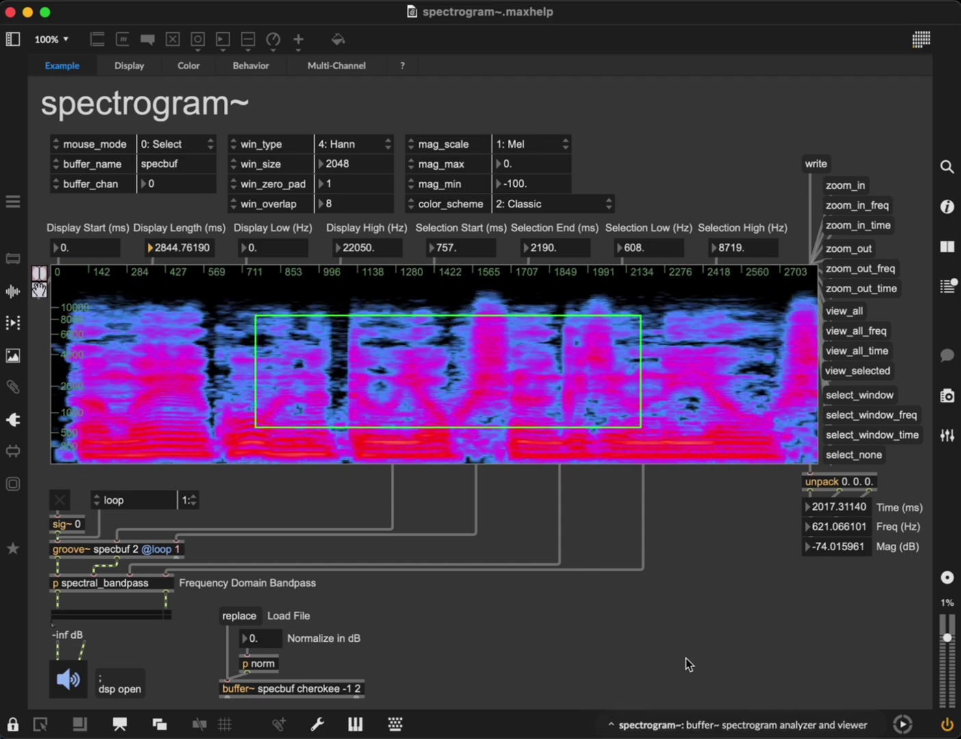
Read the time, frequency and magnitude at two upper points of the spectrogram, the second at about 930 ms
{"action": "left_click", "coordinate": [167, 314]}
{"action": "left_click", "coordinate": [301, 317]}
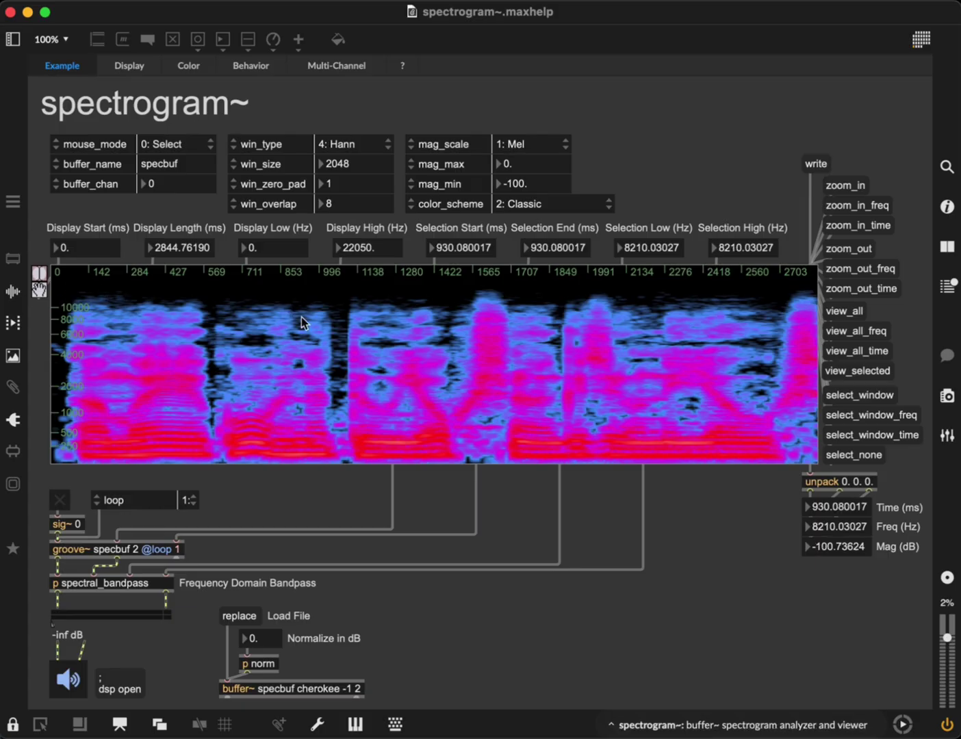
Select a region of about 930–2245 ms and 473–8210 Hz, and adjust its edges to about 1055–2245 ms and 1447–9646 Hz
{"action": "left_click_drag", "start_coordinate": [302, 317], "coordinate": [656, 436]}
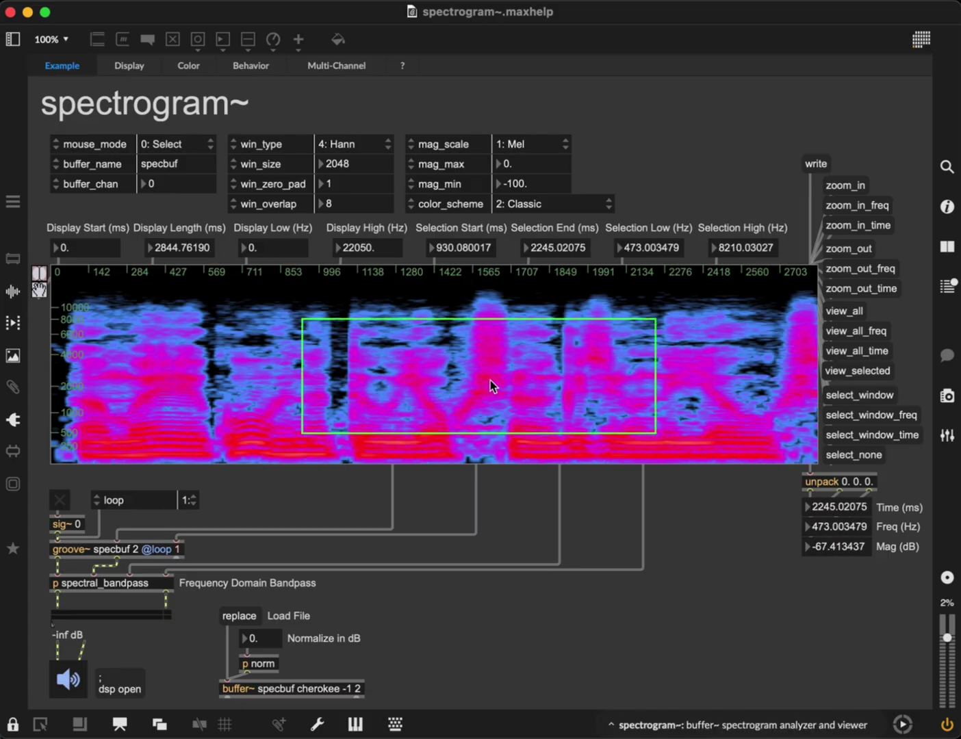
{"action": "mouse_move", "coordinate": [307, 320]}
{"action": "left_mouse_down"}
{"action": "mouse_move", "coordinate": [465, 387]}
{"action": "mouse_move", "coordinate": [307, 346]}
{"action": "mouse_move", "coordinate": [322, 318]}
{"action": "left_mouse_up"}
{"action": "left_click_drag", "start_coordinate": [320, 434], "coordinate": [386, 397]}
{"action": "left_click_drag", "start_coordinate": [478, 401], "coordinate": [457, 399]}
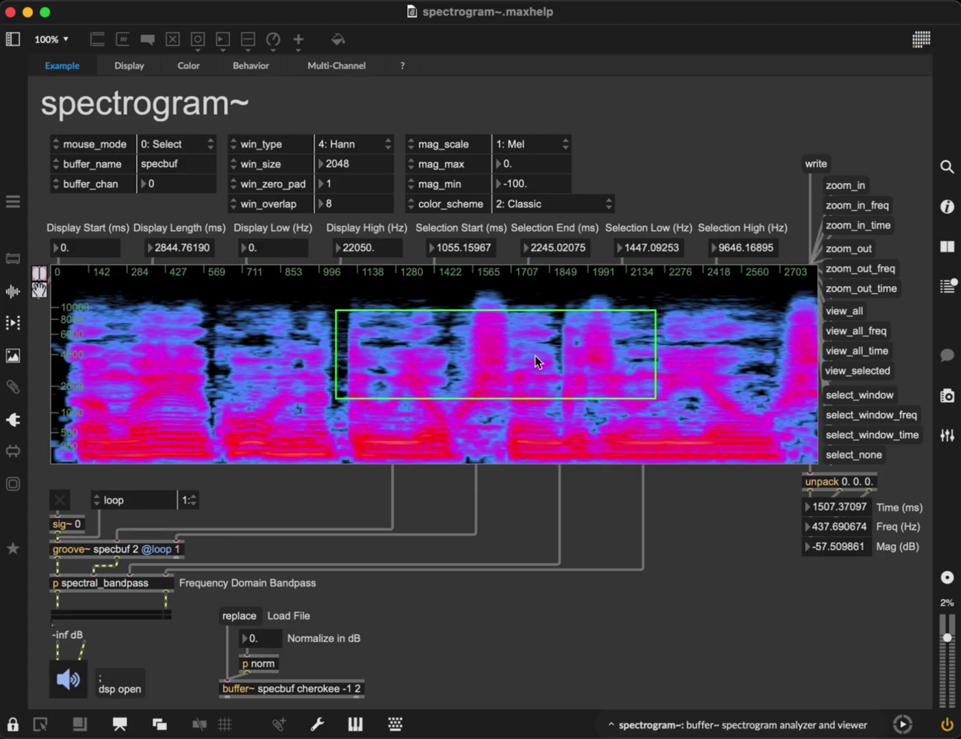
Move the selection rectangle around the spectrogram without resizing it, leaving it at about 818–2008 ms and 1063–6397 Hz
{"action": "left_click_drag", "start_coordinate": [507, 358], "coordinate": [457, 392]}
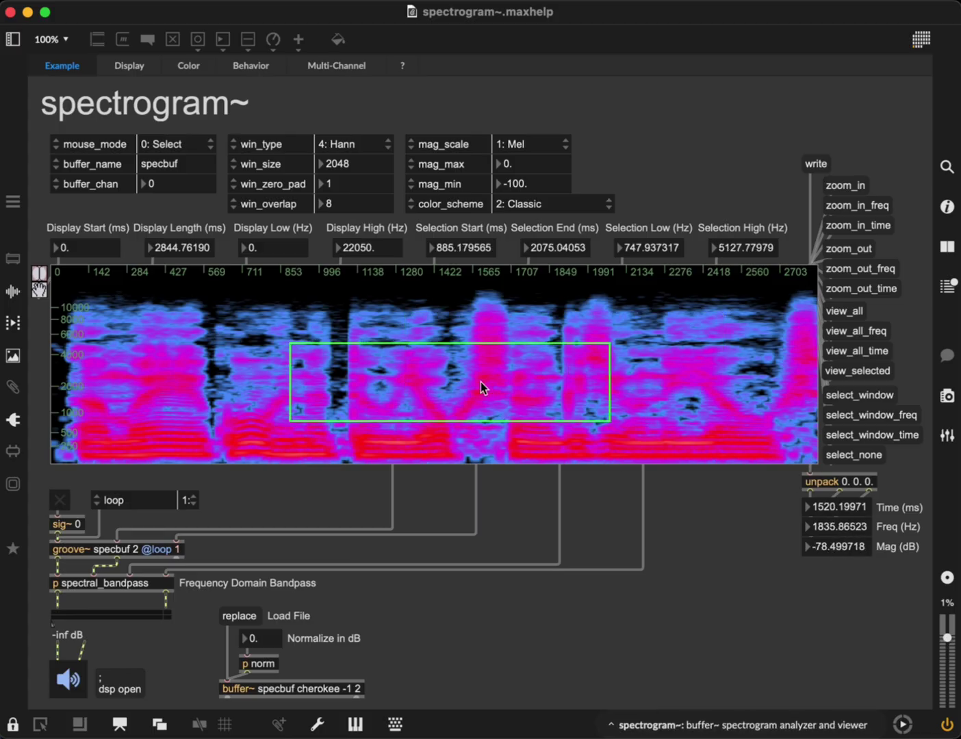
{"action": "left_click_drag", "start_coordinate": [480, 383], "coordinate": [407, 401]}
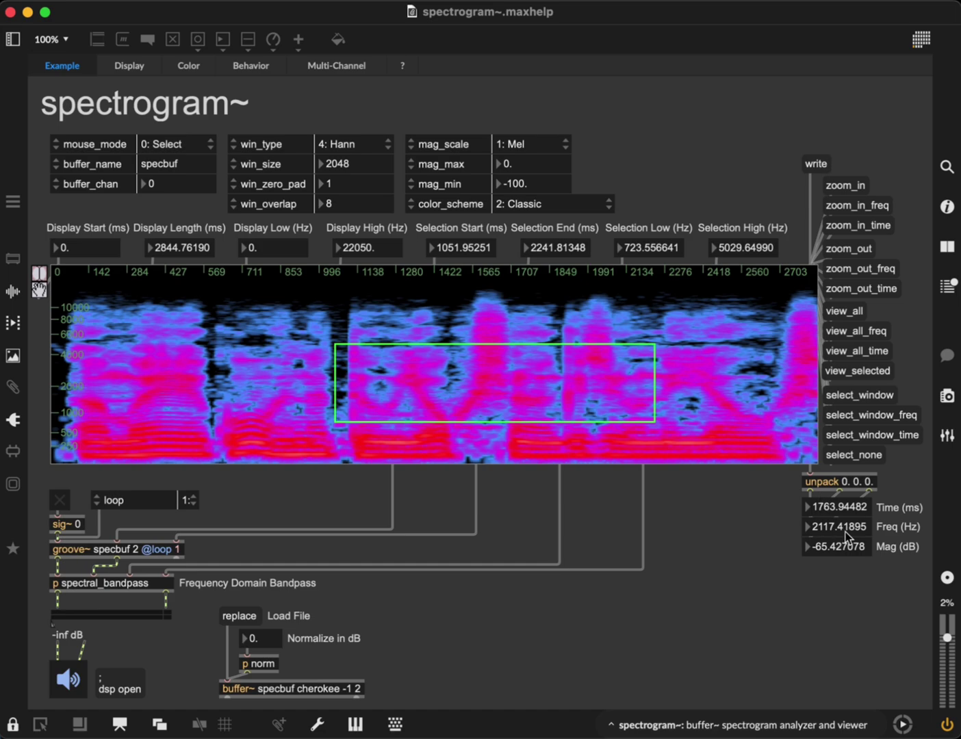
{"action": "left_click_drag", "start_coordinate": [500, 380], "coordinate": [419, 356]}
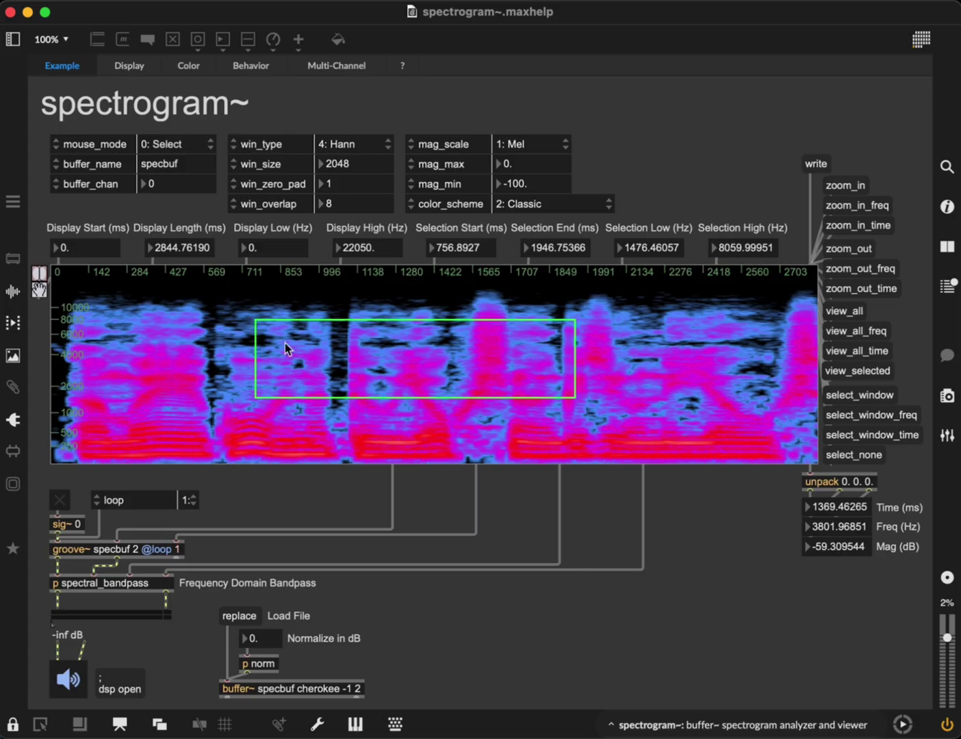
{"action": "left_click_drag", "start_coordinate": [369, 369], "coordinate": [387, 382]}
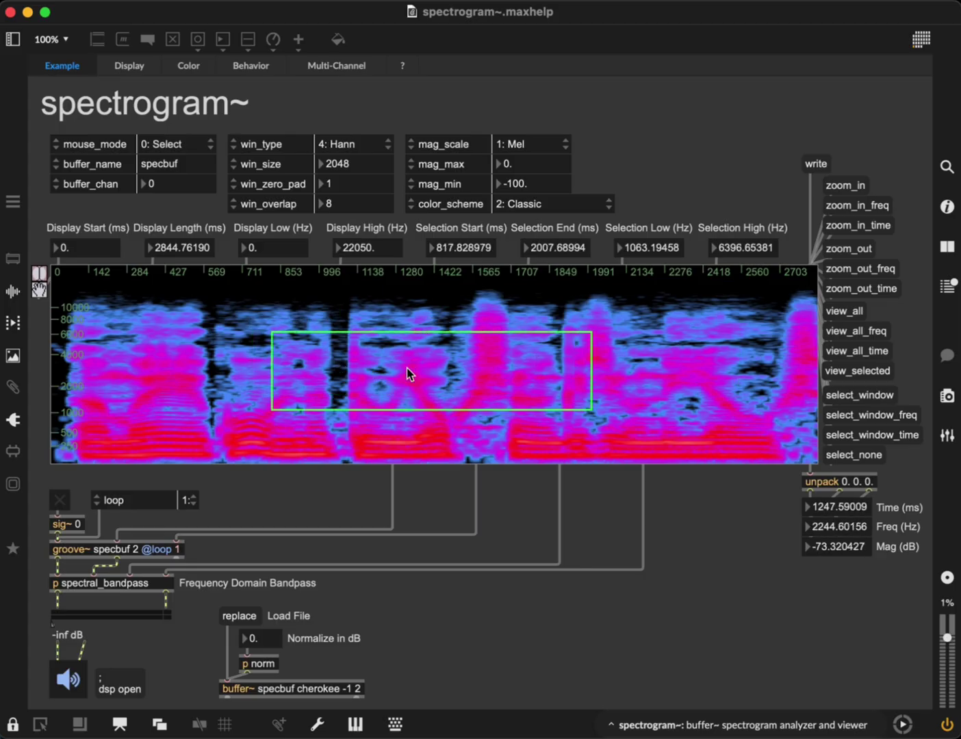
Draw a new selection of about 1703–2213 ms and 1836–7682 Hz, move it earlier in time, and deselect it
{"action": "left_click_drag", "start_coordinate": [226, 336], "coordinate": [519, 425]}
{"action": "left_click_drag", "start_coordinate": [648, 390], "coordinate": [510, 322]}
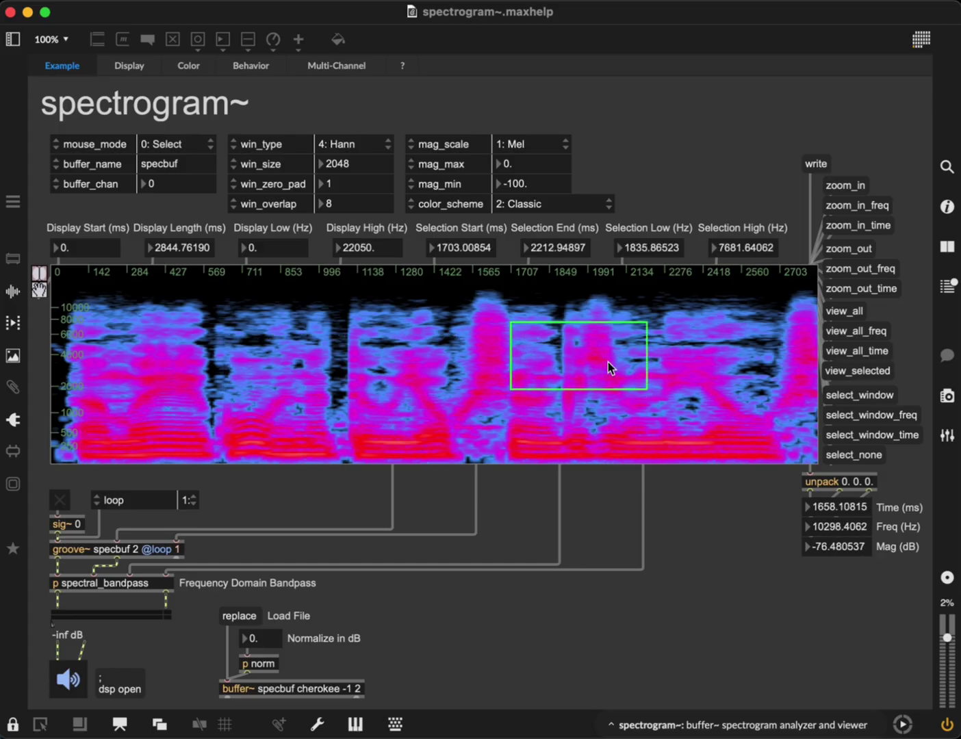
{"action": "left_click_drag", "start_coordinate": [609, 363], "coordinate": [125, 387]}
{"action": "left_click", "coordinate": [314, 386]}
{"action": "left_click", "coordinate": [297, 347]}
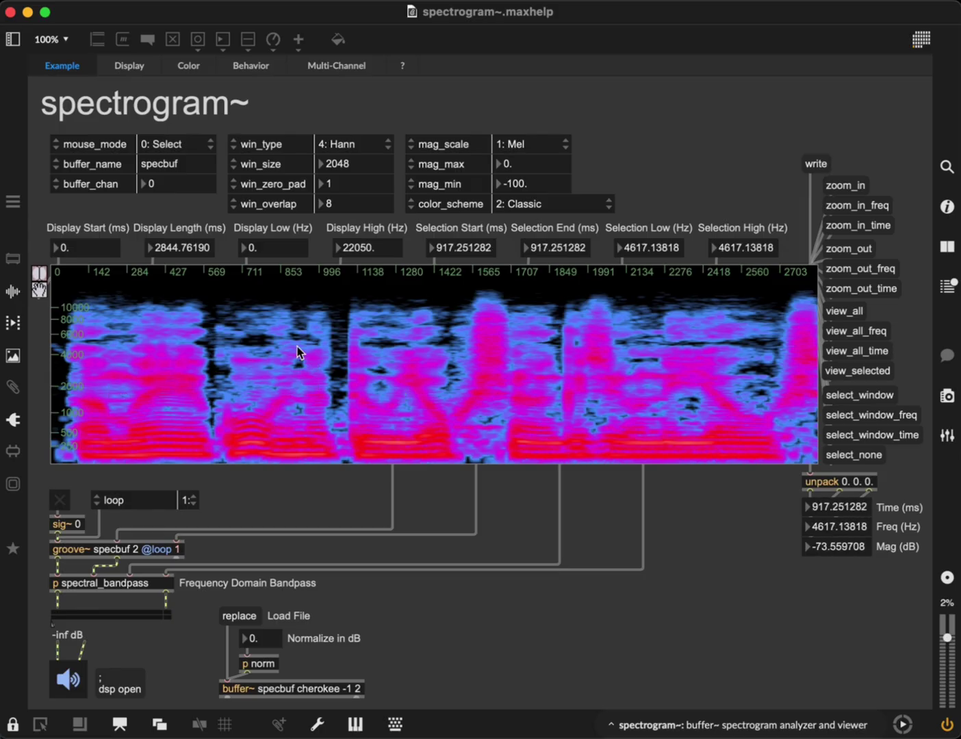
Draw a selection across the middle of the spectrogram and resize it from its centre to about 712–1815 ms and 813–9646 Hz
{"action": "left_click_drag", "start_coordinate": [298, 347], "coordinate": [562, 441]}
{"action": "left_click_drag", "start_coordinate": [409, 394], "coordinate": [382, 382]}
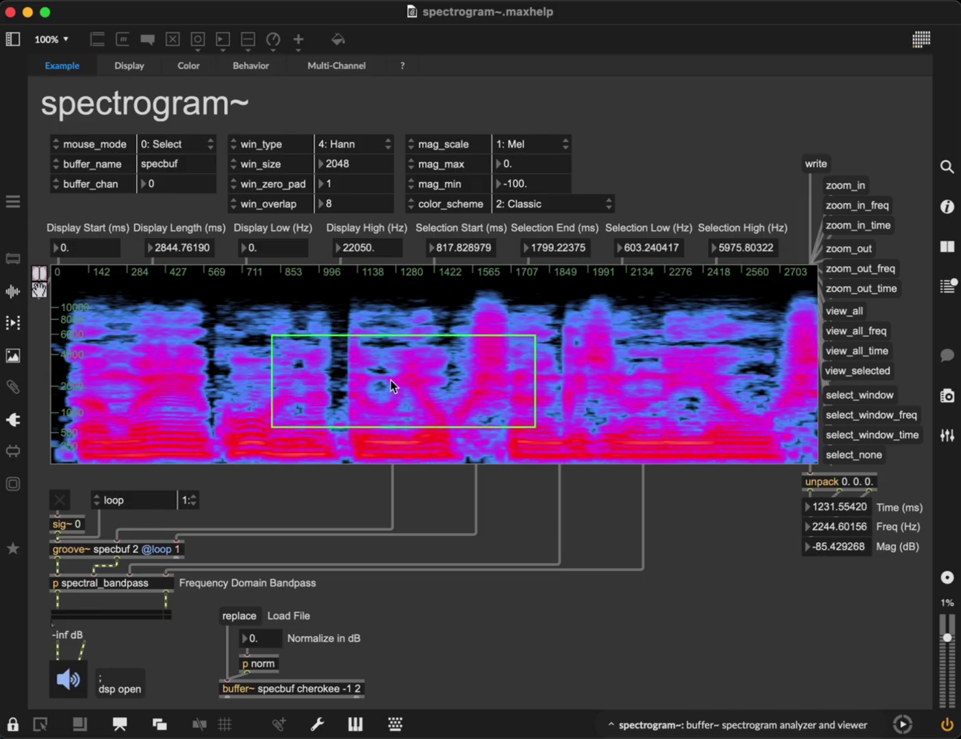
{"action": "left_click_drag", "start_coordinate": [396, 379], "coordinate": [372, 350]}
{"action": "left_click_drag", "start_coordinate": [295, 306], "coordinate": [272, 325]}
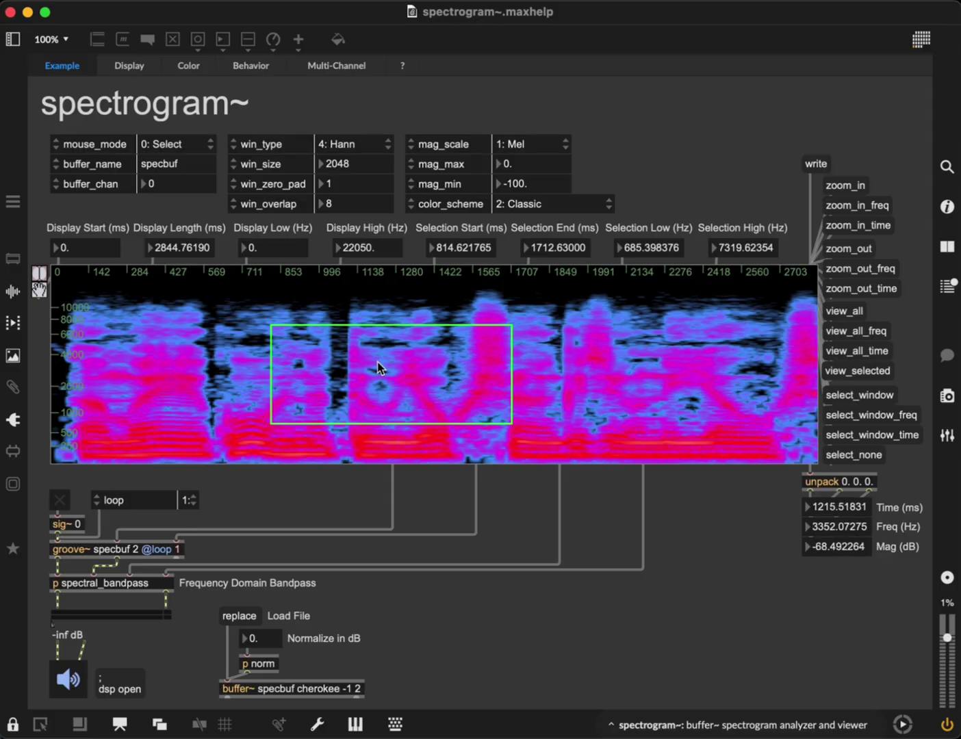
{"action": "left_click_drag", "start_coordinate": [378, 368], "coordinate": [405, 324]}
Switch mouse_mode to Move and try zooming and scrolling the time axis, ending on the full time range
{"action": "left_click", "coordinate": [39, 290]}
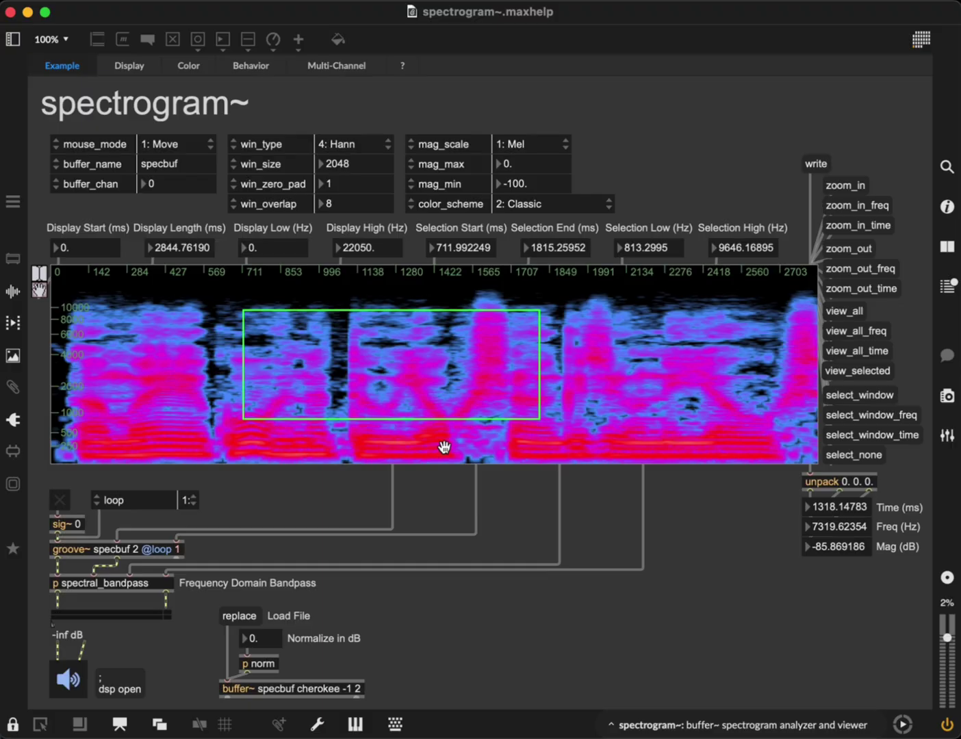
{"action": "left_click_drag", "start_coordinate": [444, 446], "coordinate": [414, 480]}
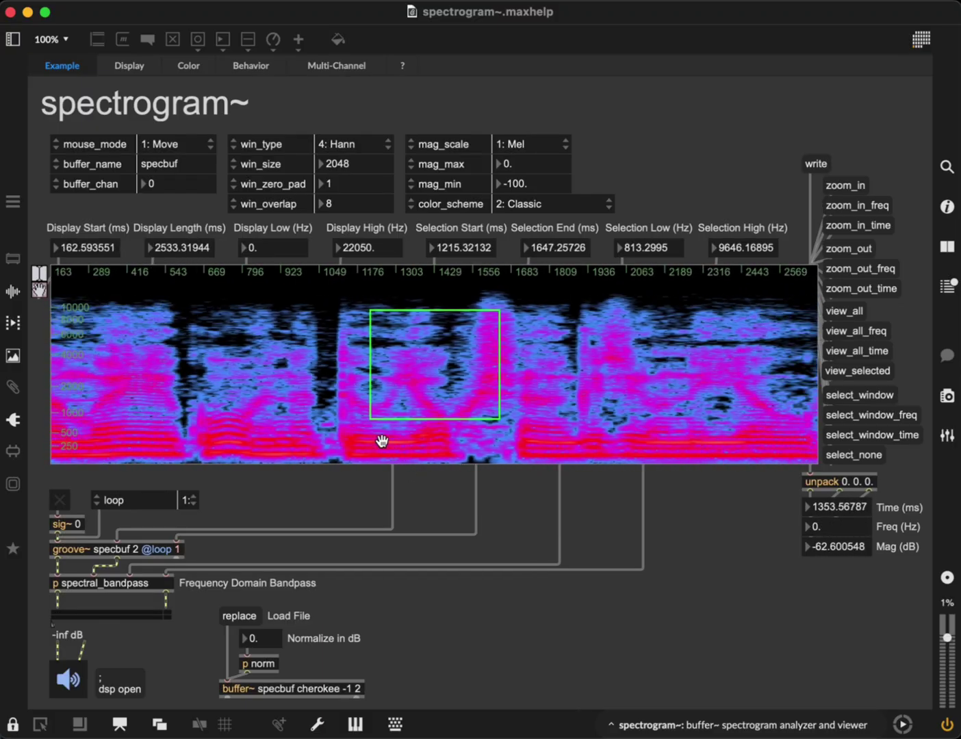
{"action": "left_click_drag", "start_coordinate": [382, 441], "coordinate": [647, 363]}
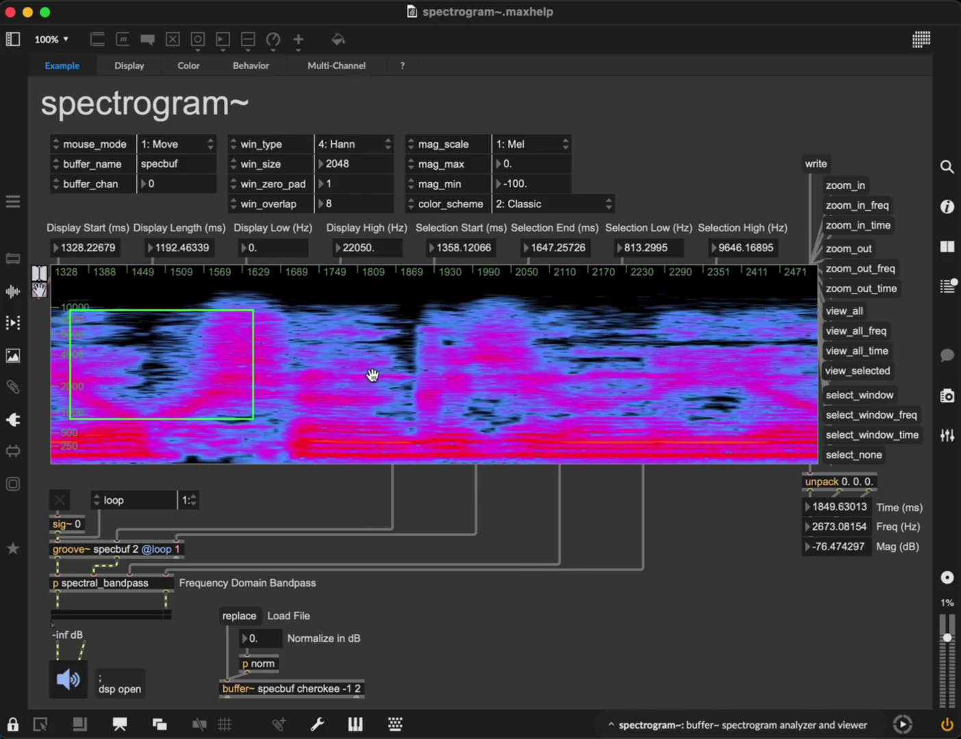
{"action": "left_click_drag", "start_coordinate": [372, 376], "coordinate": [402, 689]}
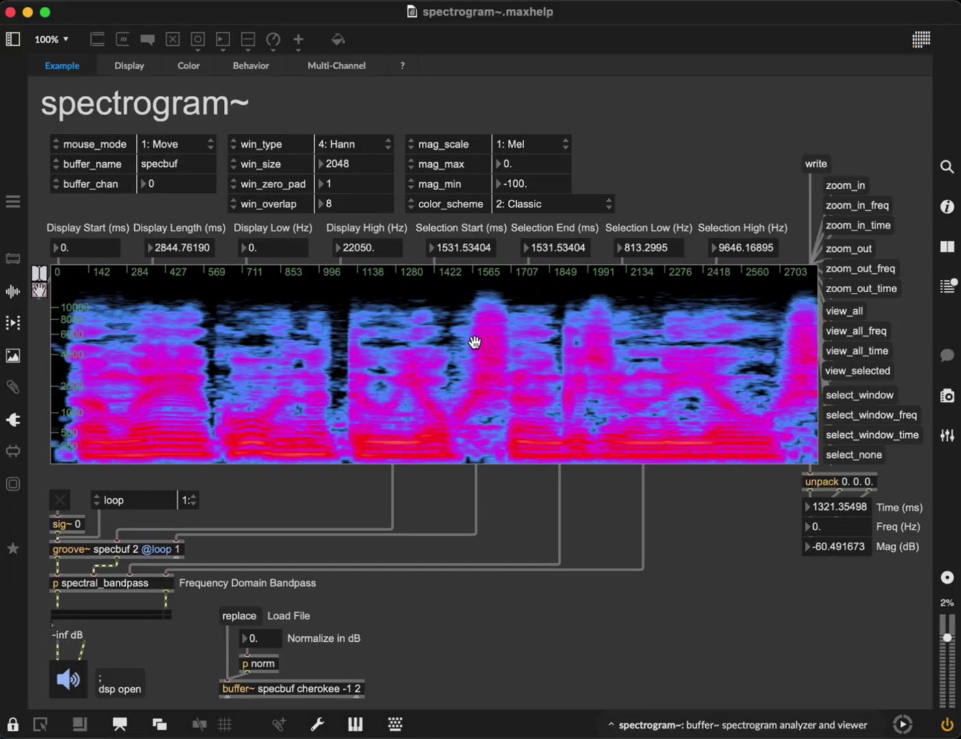
Zoom and scroll the displayed window to about 1045–7597 Hz, starting near 1288 ms with a length of about 752 ms
{"action": "left_click_drag", "start_coordinate": [479, 420], "coordinate": [469, 478]}
{"action": "left_click_drag", "start_coordinate": [396, 373], "coordinate": [759, 376]}
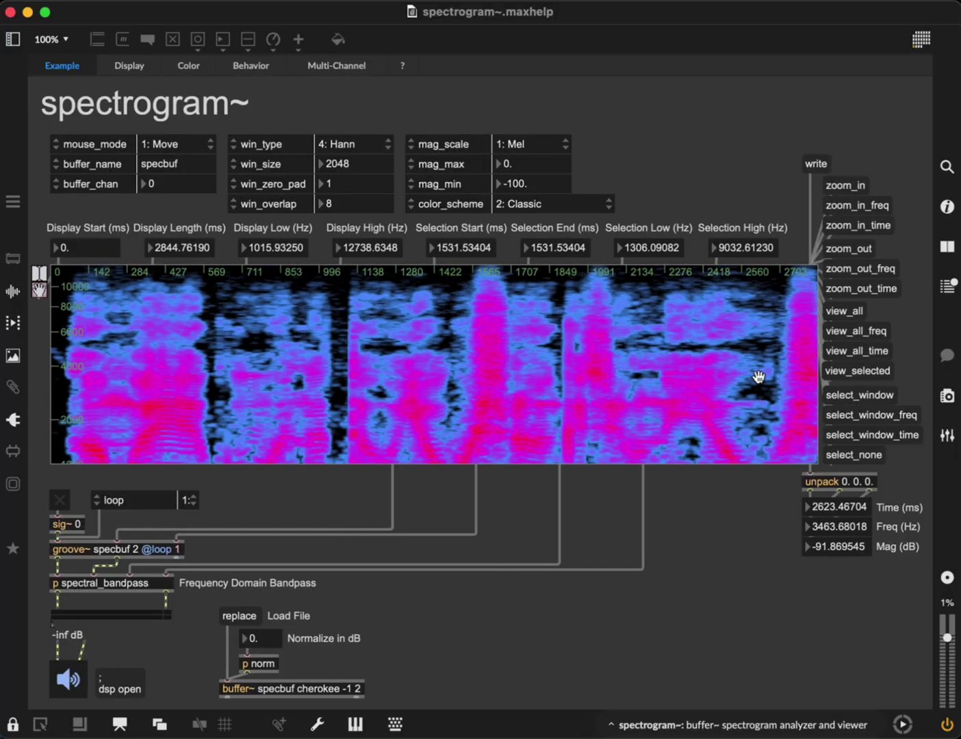
{"action": "left_click_drag", "start_coordinate": [491, 388], "coordinate": [603, 385]}
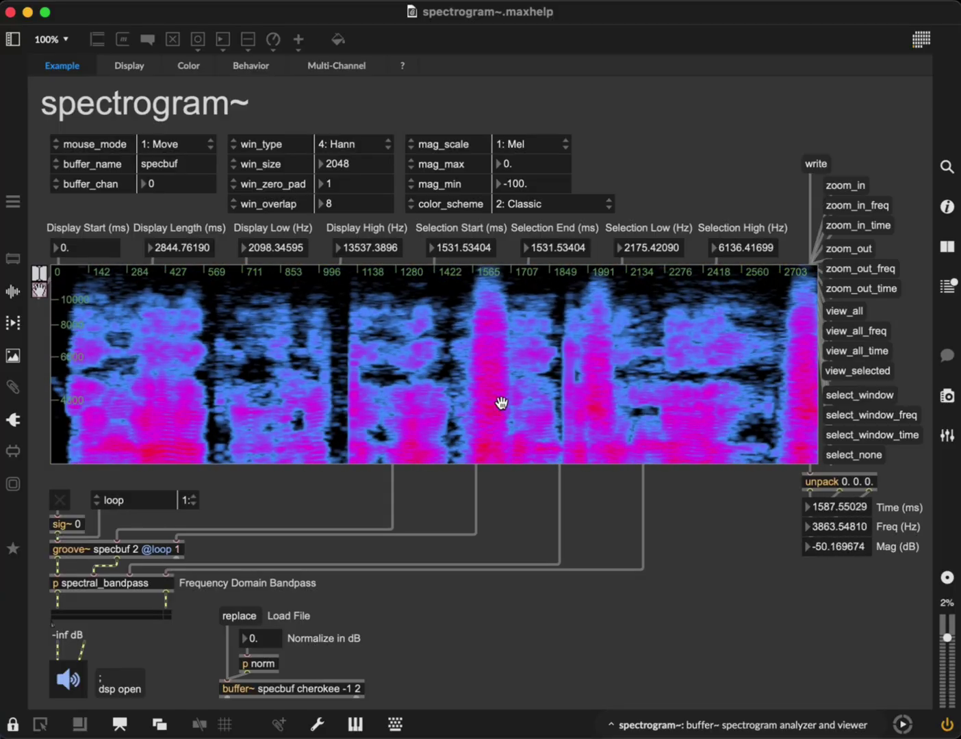
{"action": "left_click_drag", "start_coordinate": [502, 404], "coordinate": [331, 436]}
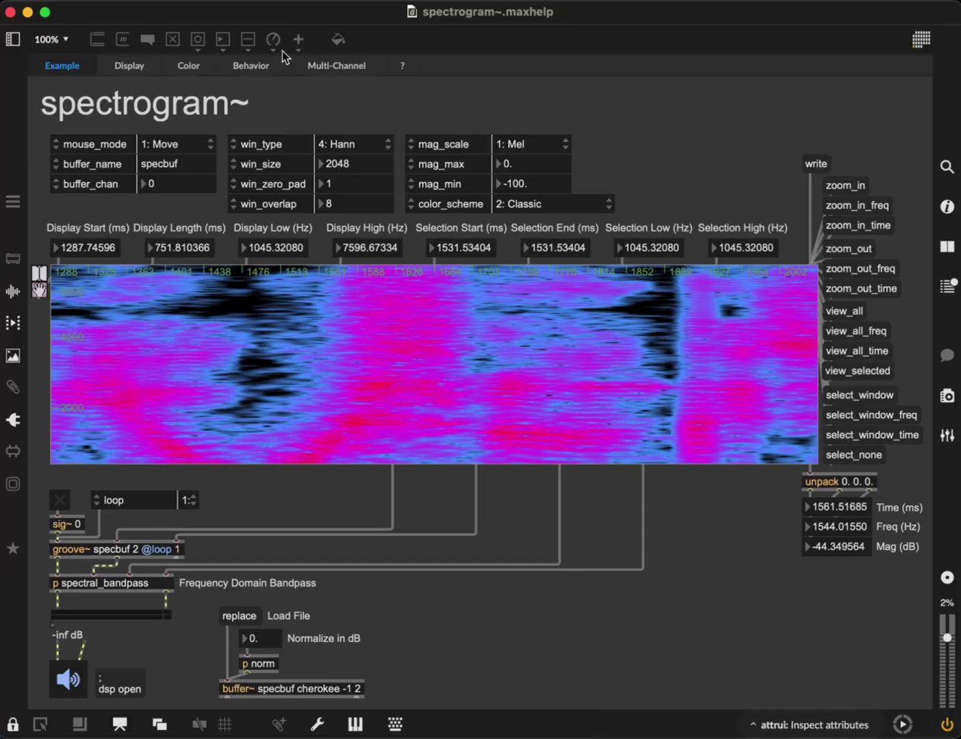
Look over the Behavior page's mouse_mode instructions and message descriptions, and return to the Example page
{"action": "left_click", "coordinate": [252, 66]}
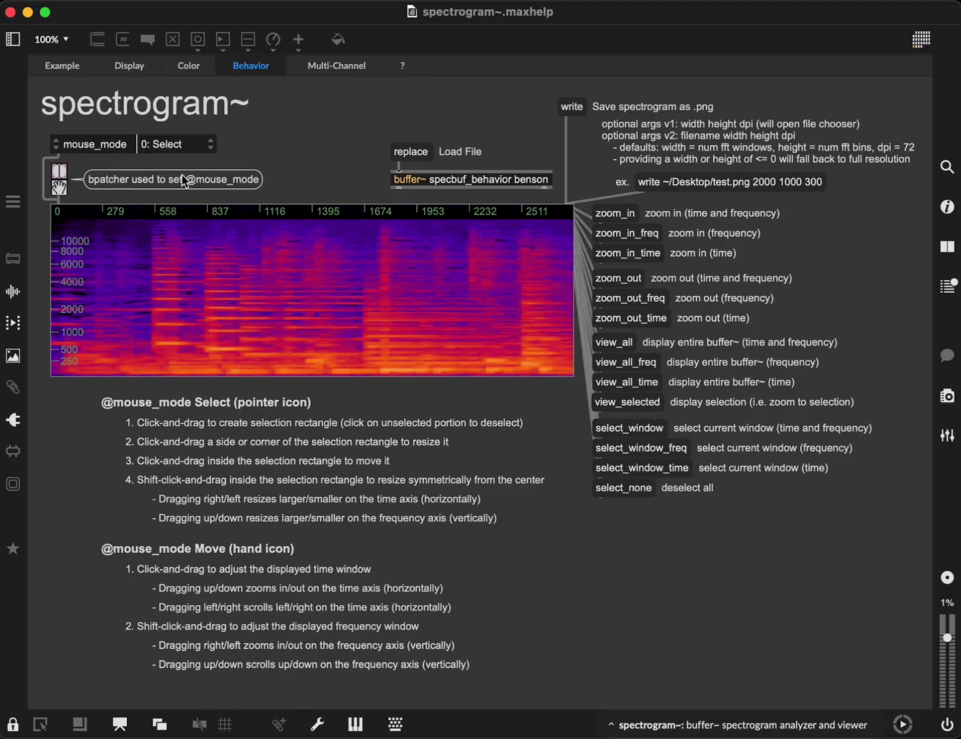
{"action": "left_click", "coordinate": [75, 66]}
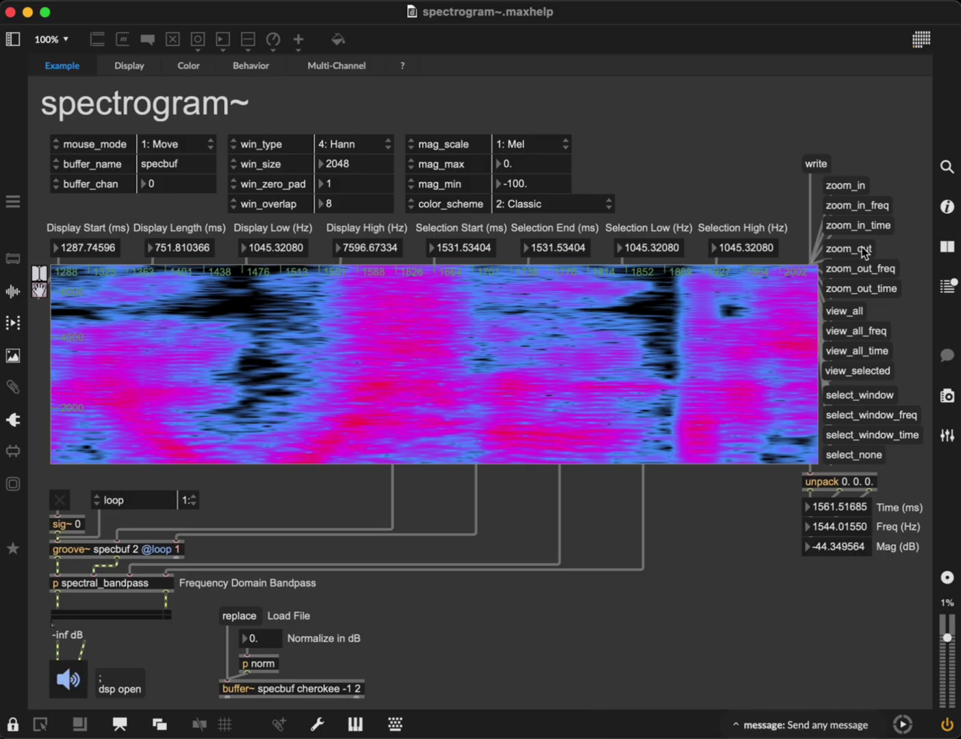
Zoom the display out with repeated zoom_out messages, and expand it to 0–22050 Hz with zoom_out_freq
{"action": "left_click", "coordinate": [850, 252]}
{"action": "left_click", "coordinate": [849, 252]}
{"action": "left_click", "coordinate": [849, 252]}
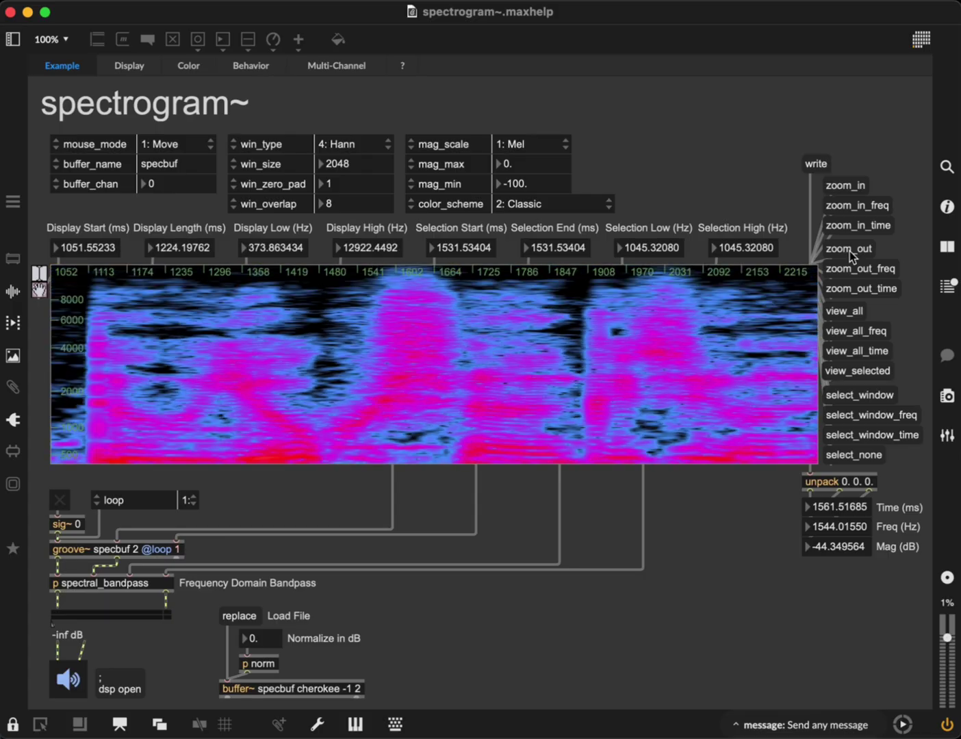
{"action": "left_click", "coordinate": [850, 251]}
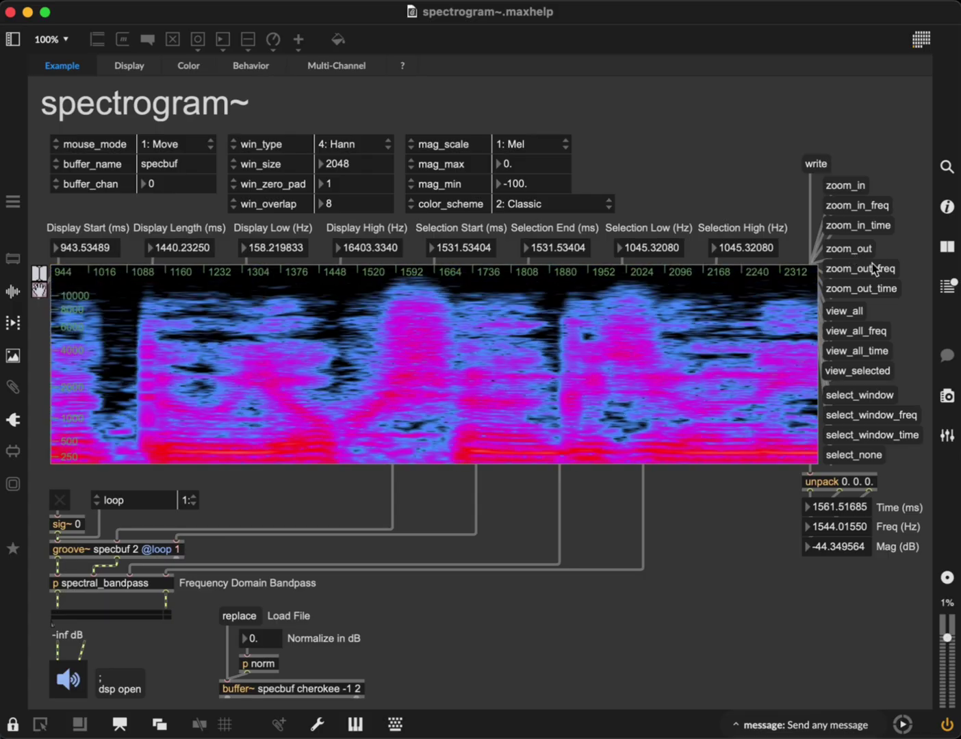
{"action": "left_click", "coordinate": [866, 269]}
{"action": "left_click", "coordinate": [866, 270]}
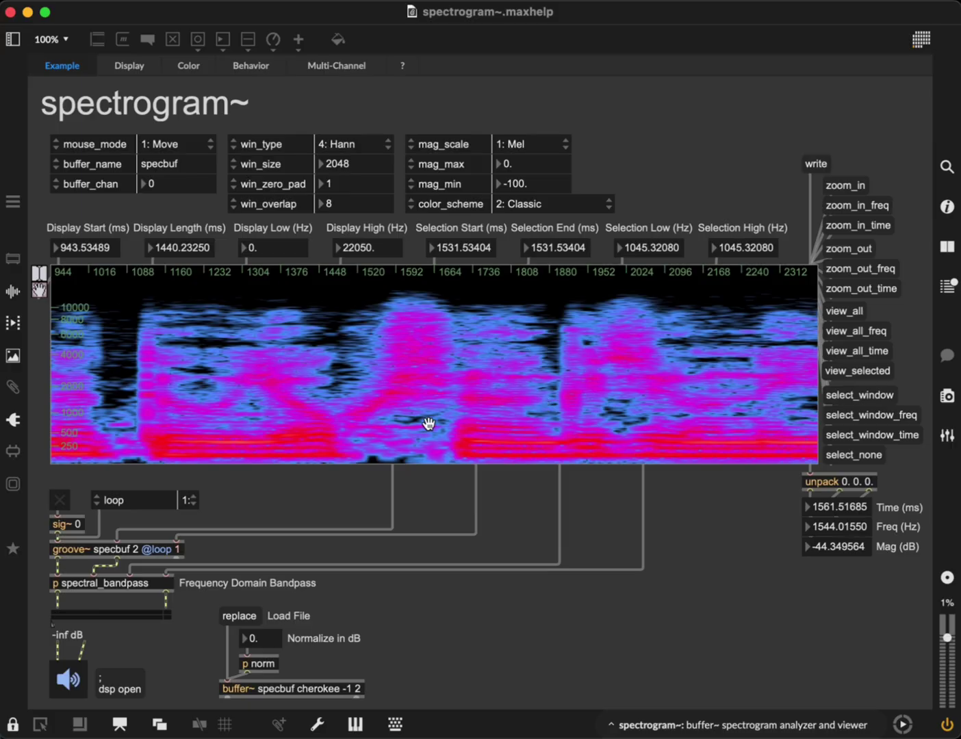
Narrow the display to about 671–8150 Hz from 1375 ms, and try the zoom_in and zoom_out messages on it
{"action": "left_click_drag", "start_coordinate": [430, 422], "coordinate": [410, 337]}
{"action": "left_click_drag", "start_coordinate": [390, 384], "coordinate": [836, 343]}
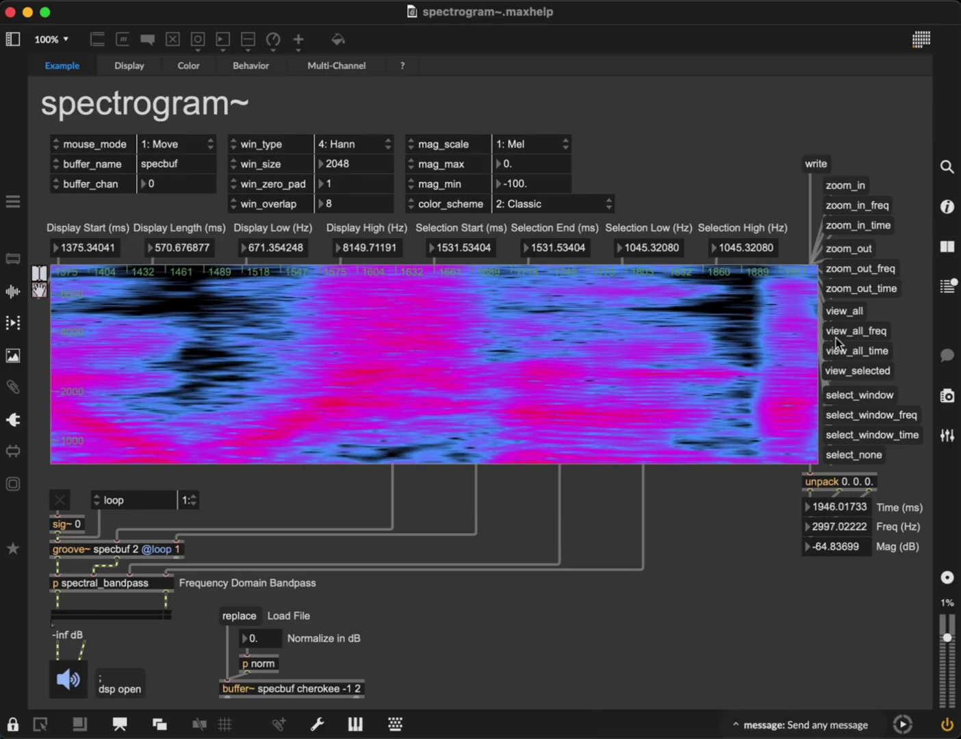
{"action": "left_click", "coordinate": [846, 185]}
{"action": "left_click", "coordinate": [847, 186]}
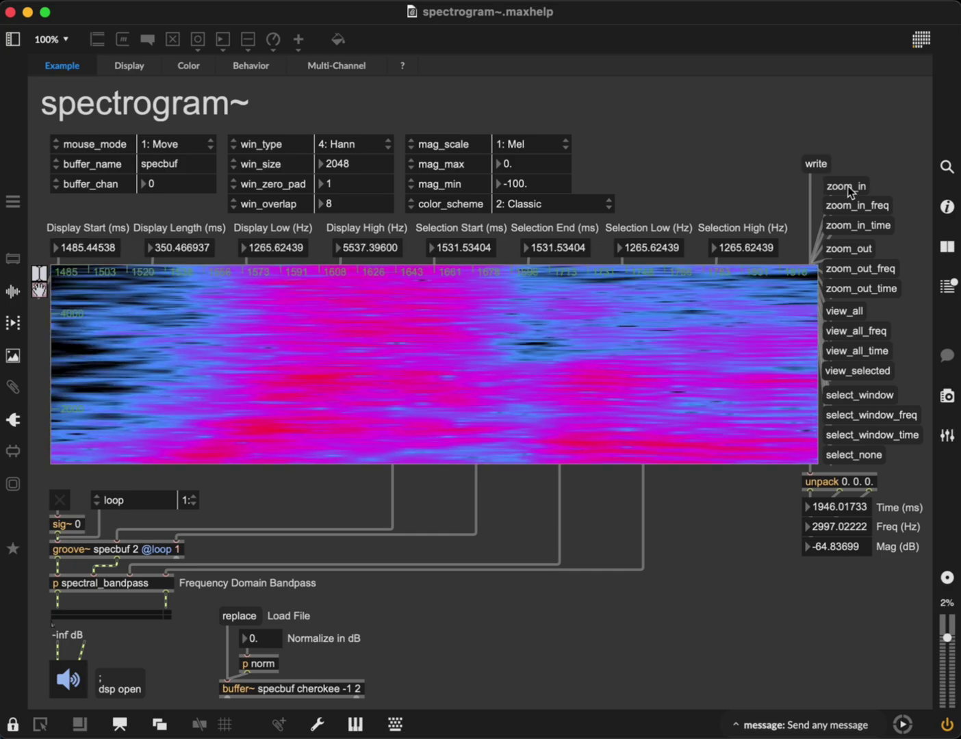
{"action": "left_click", "coordinate": [849, 247]}
{"action": "left_click", "coordinate": [849, 247]}
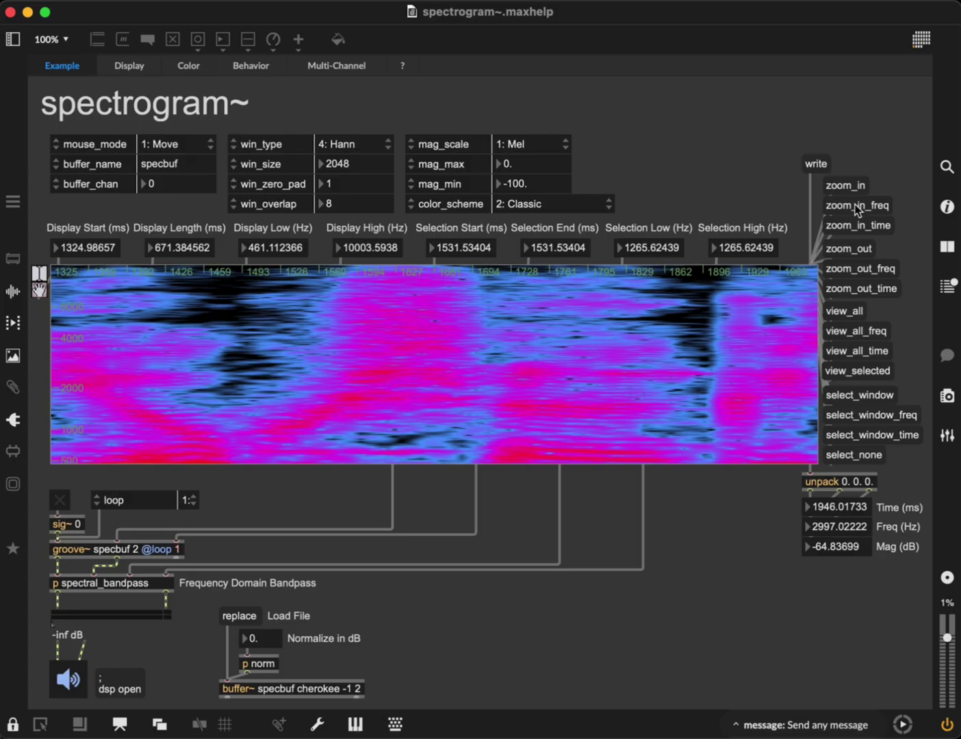
Zoom only the frequency axis in with zoom_in_freq and back out with zoom_out_freq
{"action": "left_click", "coordinate": [856, 207]}
{"action": "left_click", "coordinate": [855, 206]}
{"action": "left_click", "coordinate": [859, 268]}
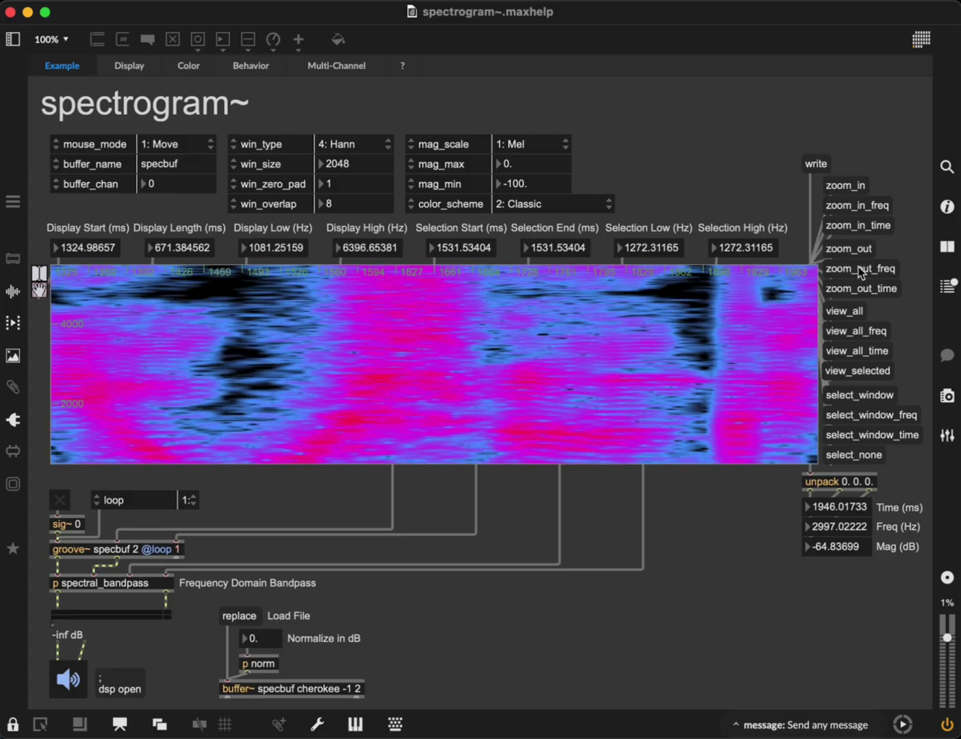
{"action": "left_click", "coordinate": [861, 270]}
{"action": "left_click", "coordinate": [861, 270]}
Zoom only the time axis in with zoom_in_time and back out with zoom_out_time
{"action": "left_click", "coordinate": [858, 226]}
{"action": "left_click", "coordinate": [859, 226]}
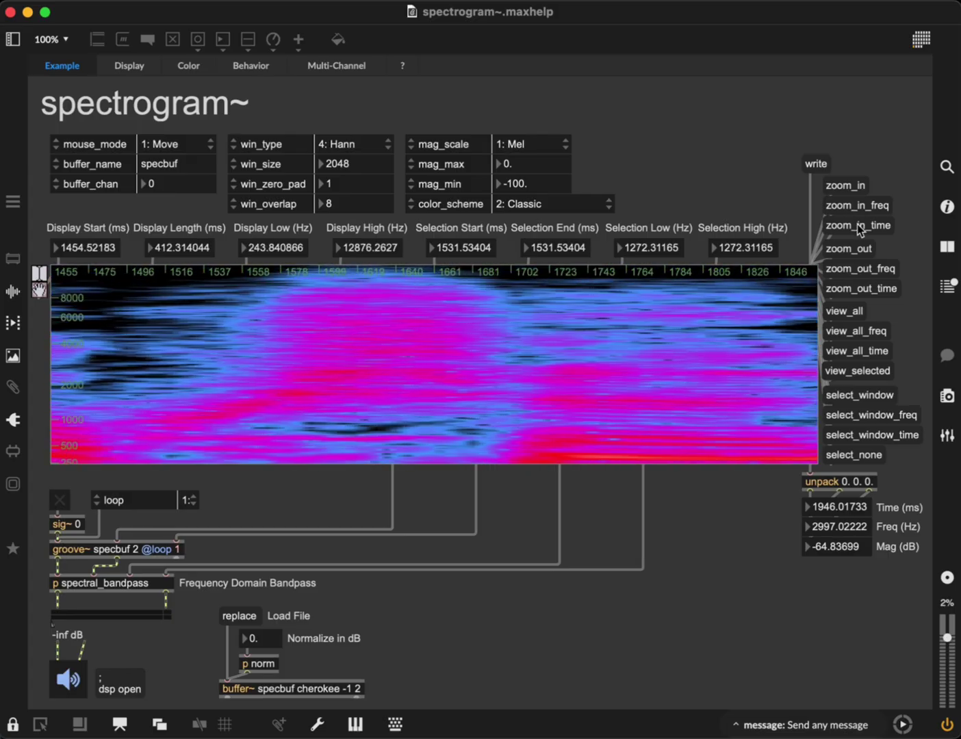
{"action": "left_click", "coordinate": [860, 229]}
{"action": "left_click", "coordinate": [864, 291]}
{"action": "left_click", "coordinate": [865, 291]}
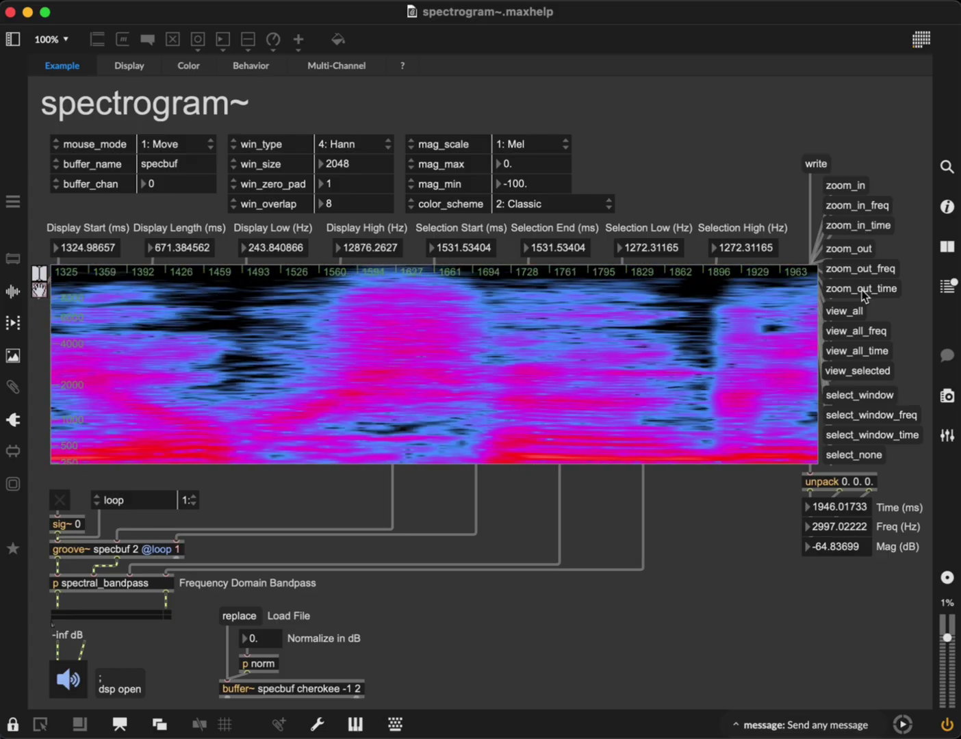
Zoom out on both axes with zoom_out, and display the entire buffer with view_all
{"action": "left_click", "coordinate": [849, 250]}
{"action": "left_click", "coordinate": [849, 251]}
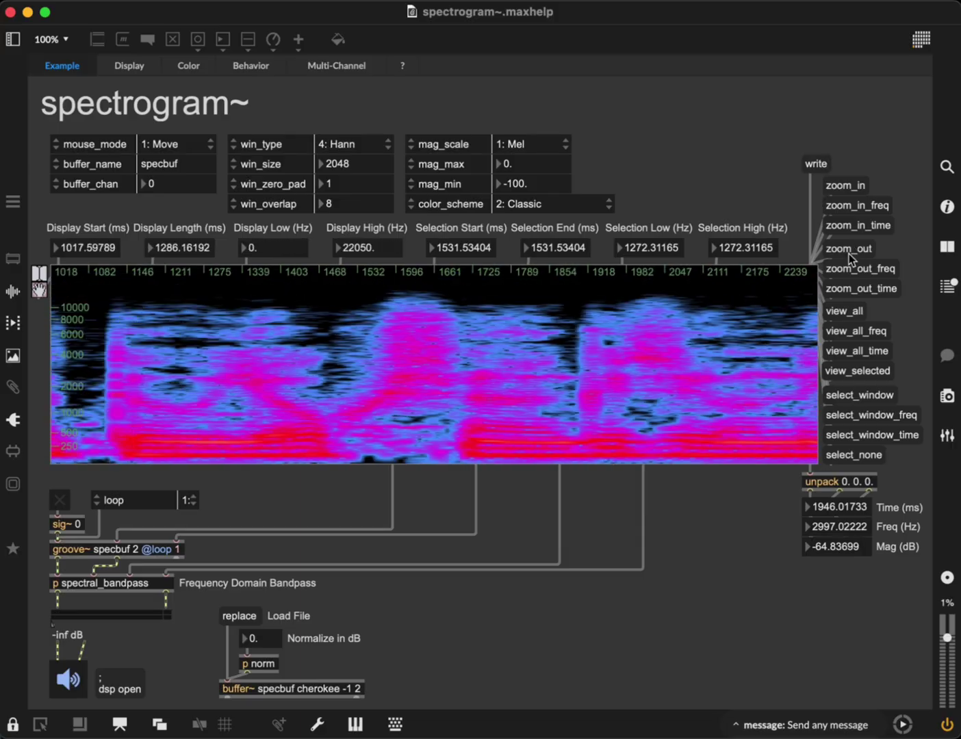
{"action": "left_click", "coordinate": [841, 314]}
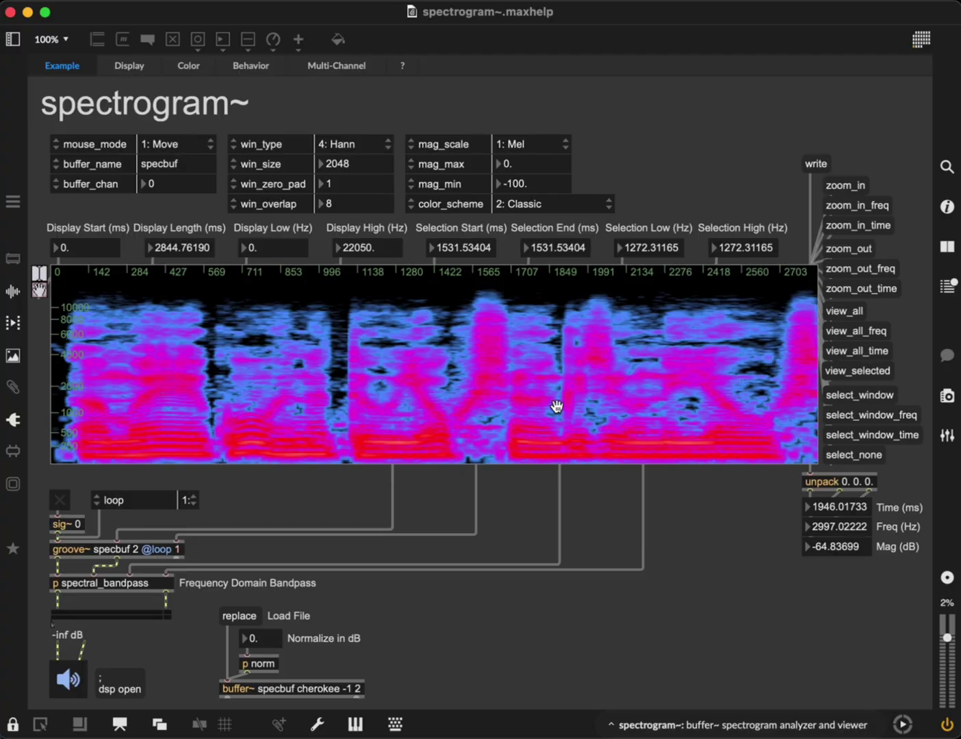
Zoom in on both axes, and restore the full ranges separately with view_all_freq and view_all_time
{"action": "scroll", "coordinate": [439, 376], "scroll_direction": "up", "scroll_amount": 5}
{"action": "scroll", "coordinate": [477, 369], "scroll_direction": "up", "scroll_amount": 1}
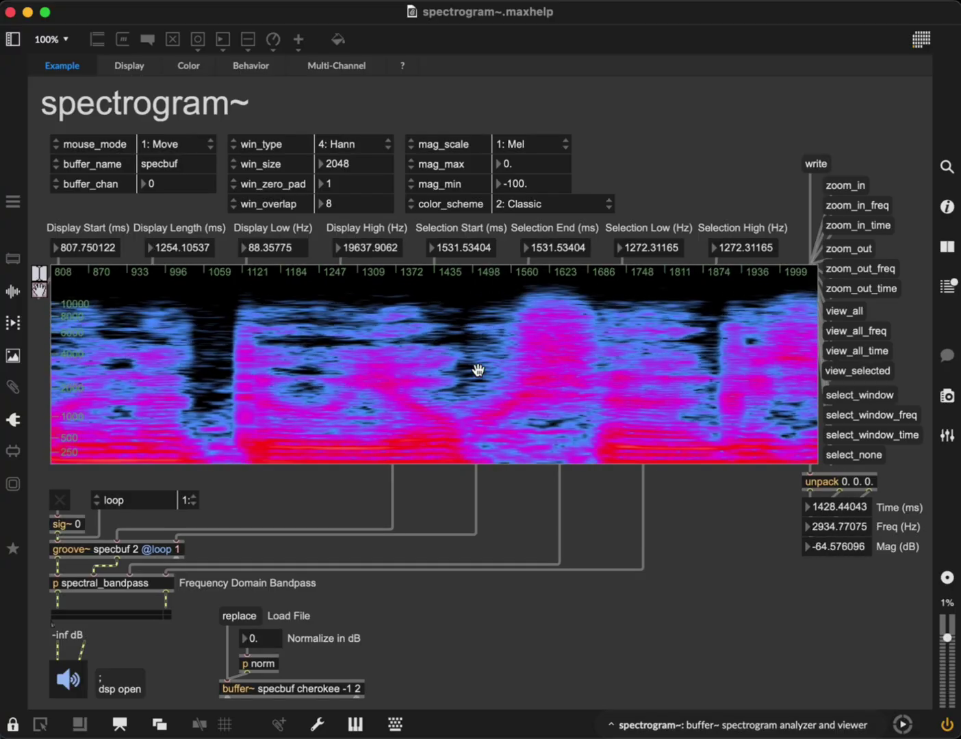
{"action": "scroll", "coordinate": [477, 369], "scroll_direction": "up", "scroll_amount": 2}
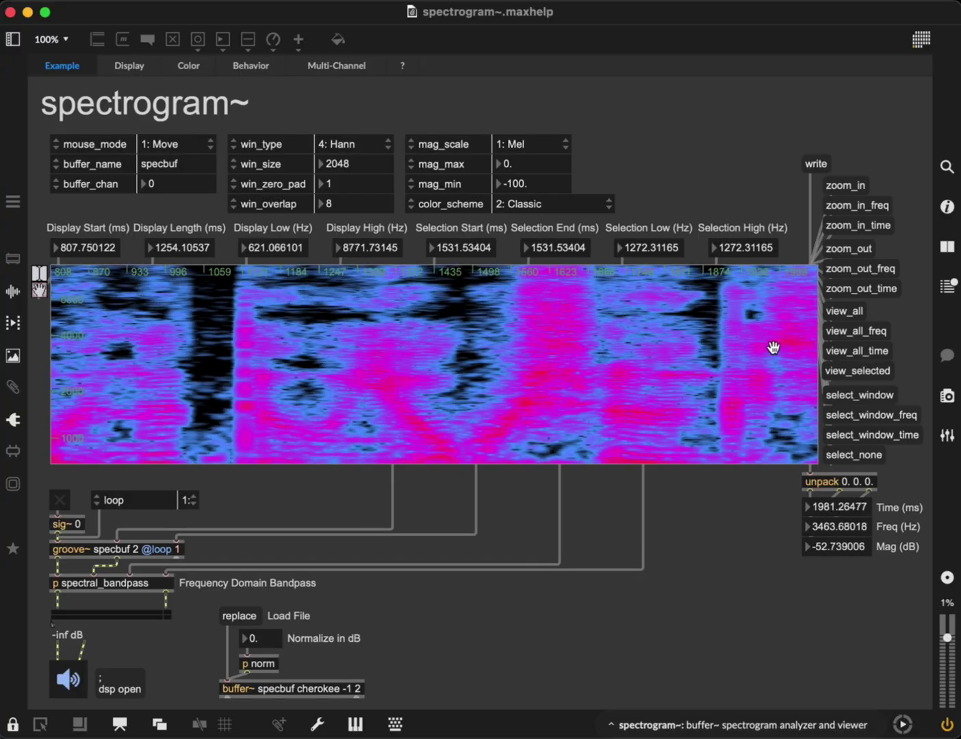
{"action": "left_click", "coordinate": [860, 332]}
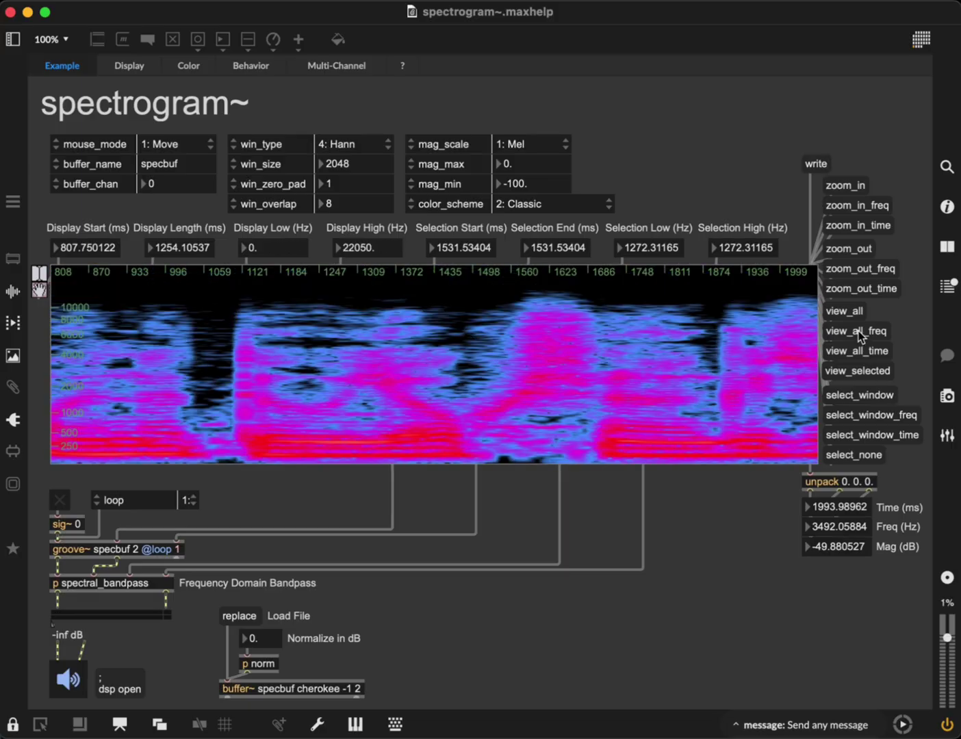
{"action": "left_click", "coordinate": [854, 351]}
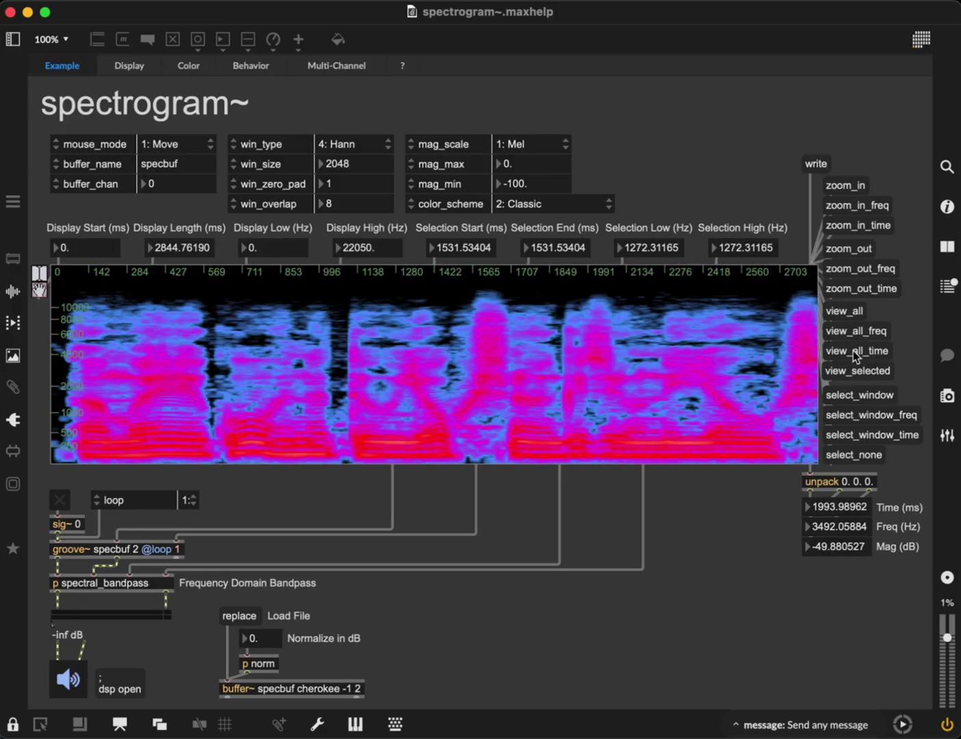
Set mouse_mode back to Select and select a region of about 1001–1979 ms and 644–10795 Hz
{"action": "left_click", "coordinate": [39, 273]}
{"action": "left_click_drag", "start_coordinate": [320, 304], "coordinate": [583, 426]}
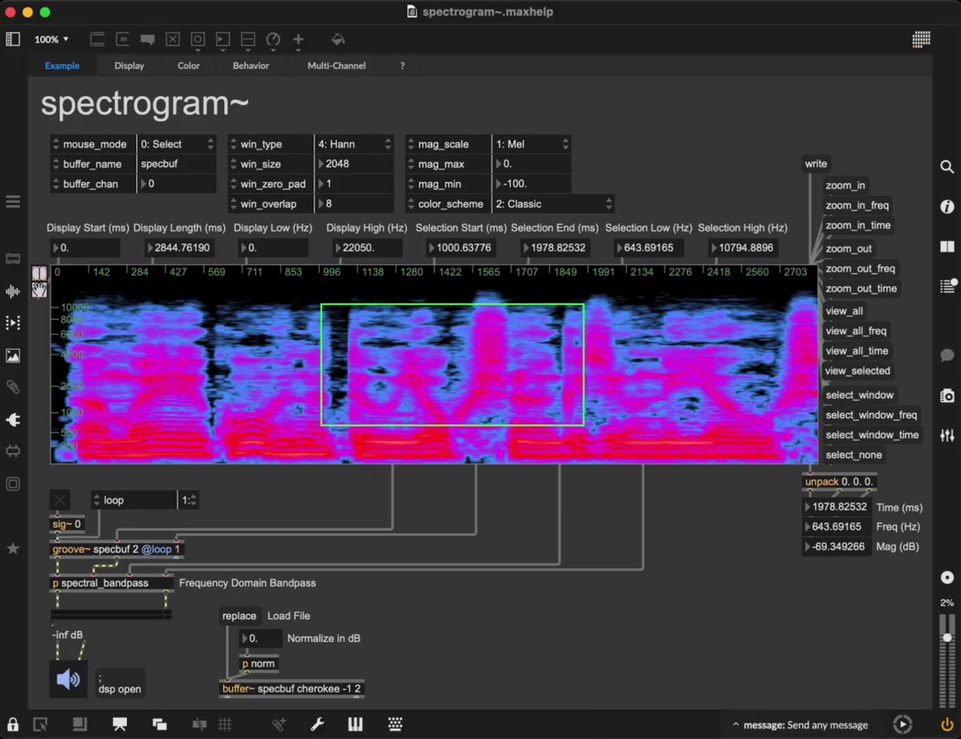
Zoom the display to the selected region with view_selected, and collapse the selection to a point near 1498 ms and 5580 Hz
{"action": "left_click", "coordinate": [863, 378]}
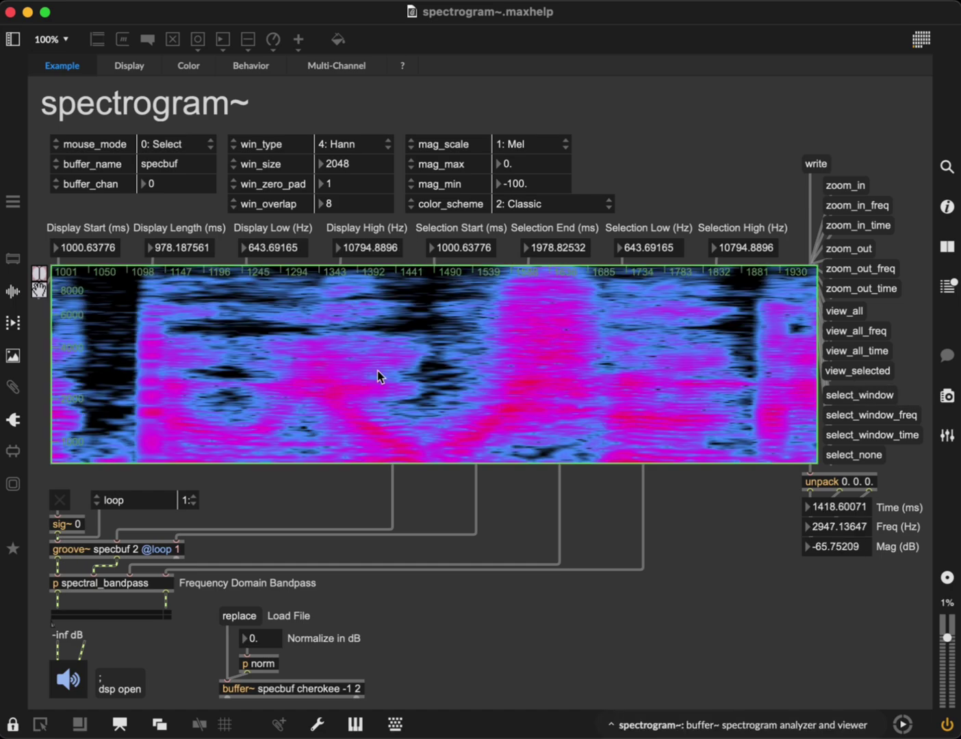
{"action": "left_click_drag", "start_coordinate": [376, 370], "coordinate": [438, 418]}
{"action": "left_click", "coordinate": [446, 325]}
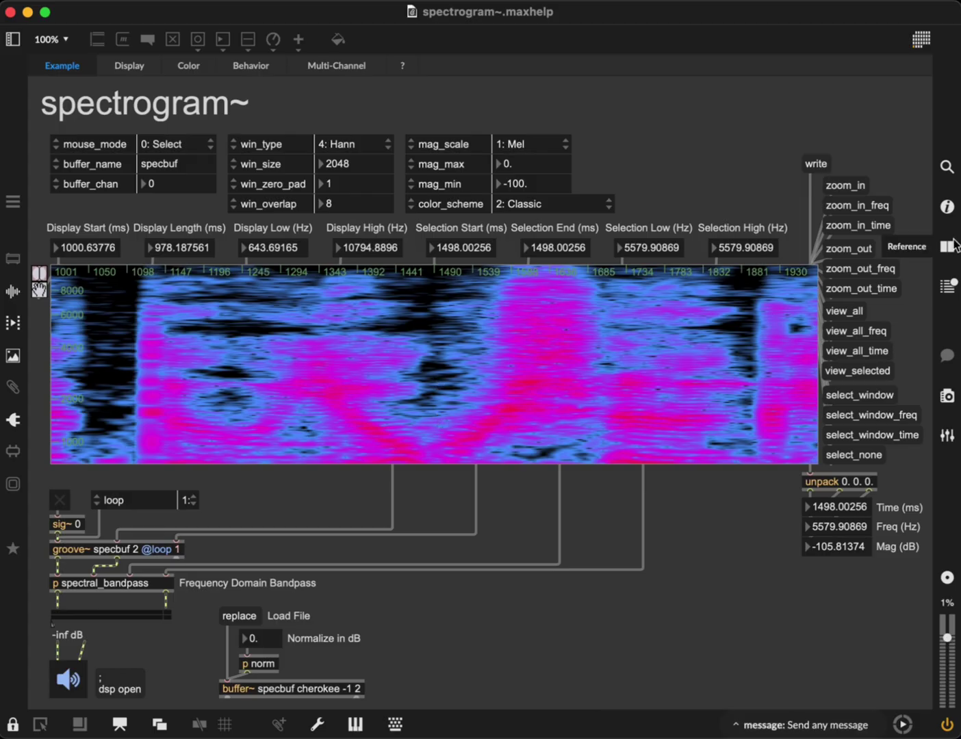
Select the entire visible window with select_window, and collapse the selection to a point near 1461 ms and 7767 Hz
{"action": "left_click", "coordinate": [840, 399]}
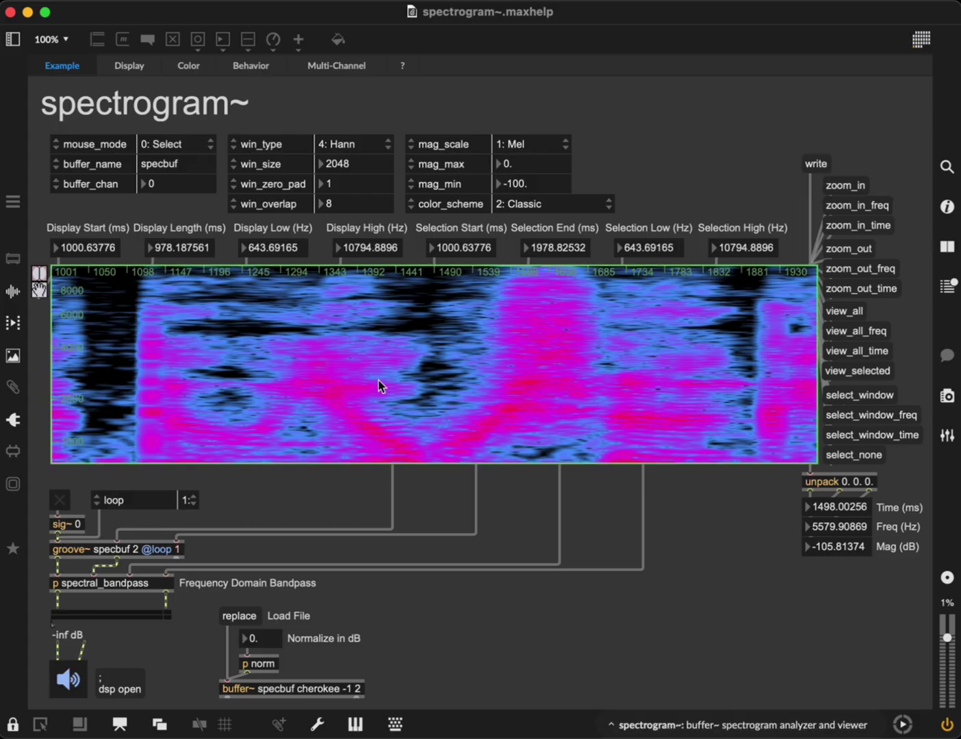
{"action": "left_click_drag", "start_coordinate": [396, 378], "coordinate": [389, 460]}
{"action": "left_click", "coordinate": [412, 297]}
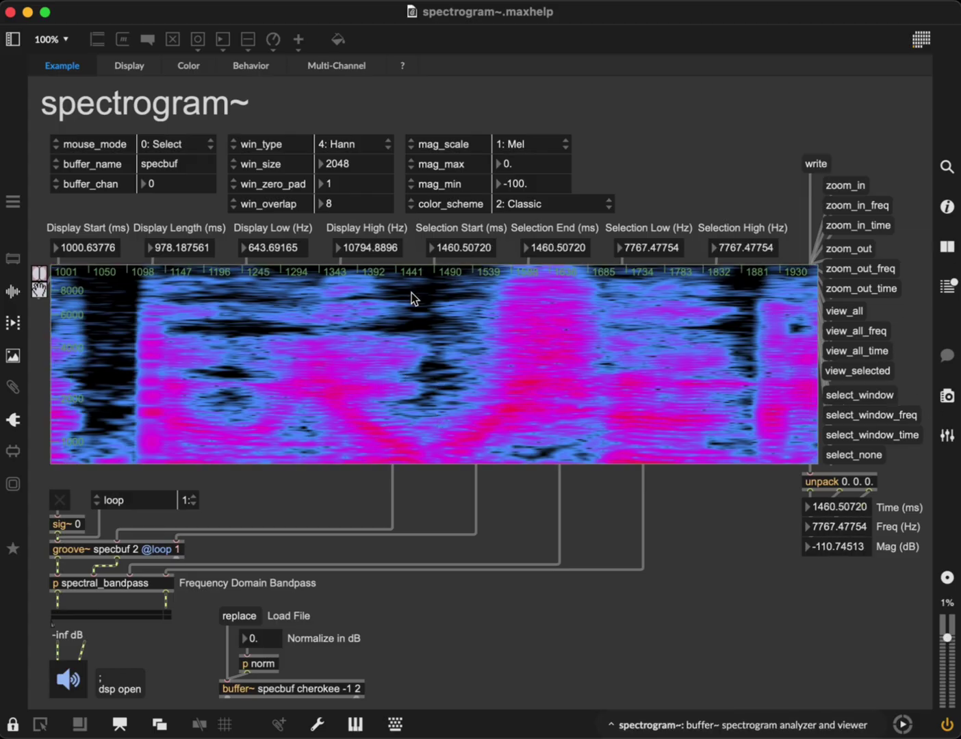
Select a region of about 1451–1691 ms and 3164–6397 Hz, and extend it over the visible frequency range with select_window_freq
{"action": "left_click_drag", "start_coordinate": [404, 310], "coordinate": [592, 365]}
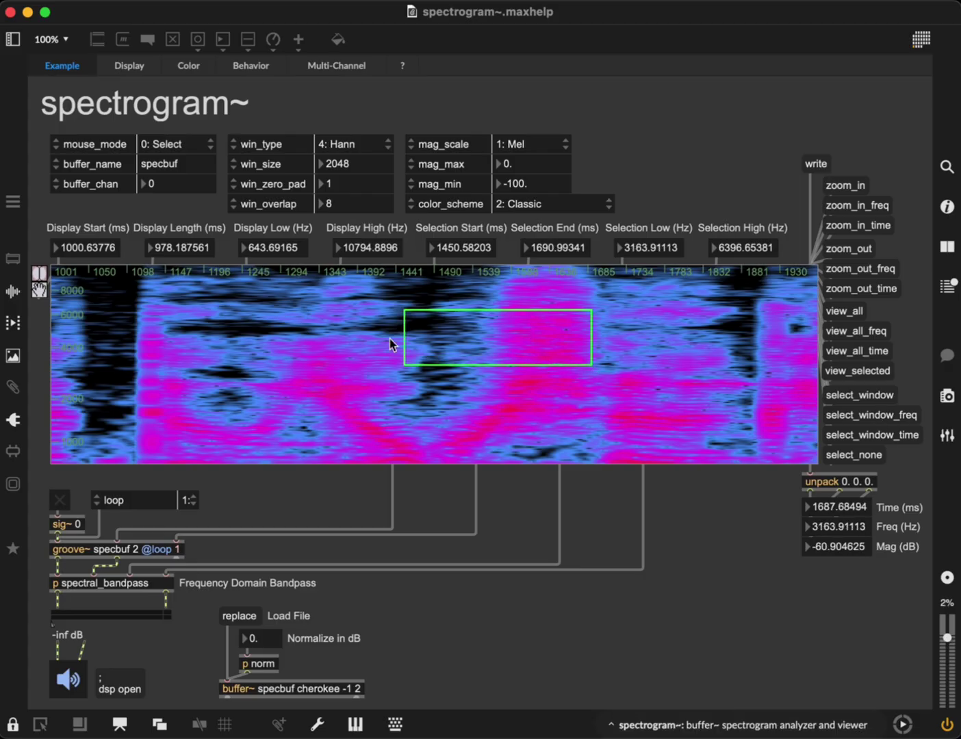
{"action": "left_click", "coordinate": [874, 415]}
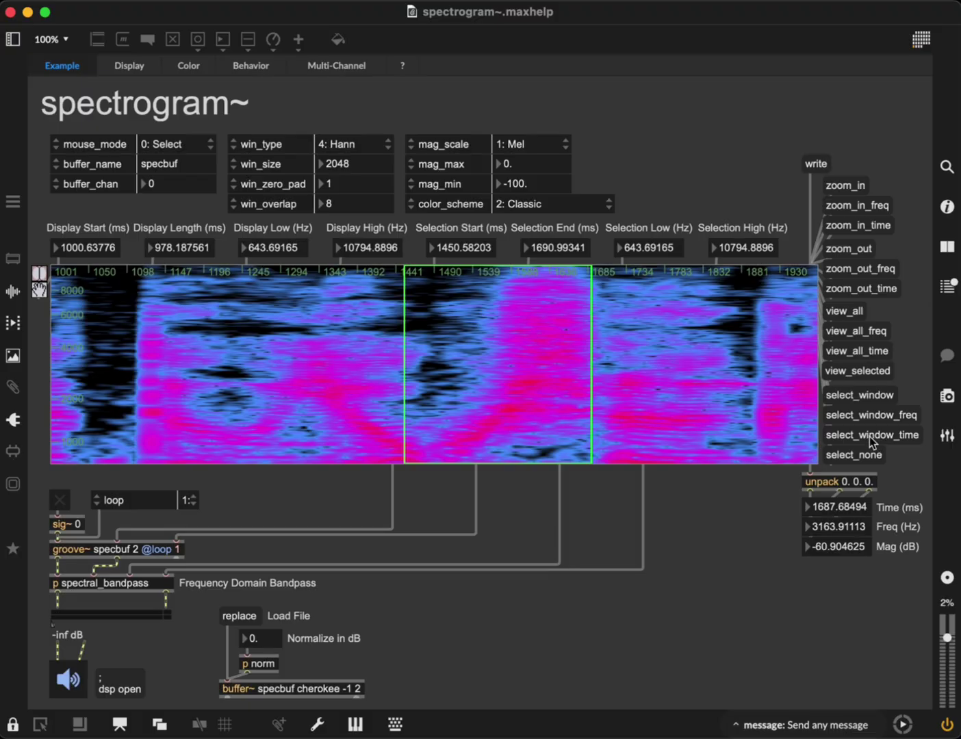
Extend the selection over the visible time range with select_window_time, and clear it with select_none
{"action": "left_click", "coordinate": [870, 437]}
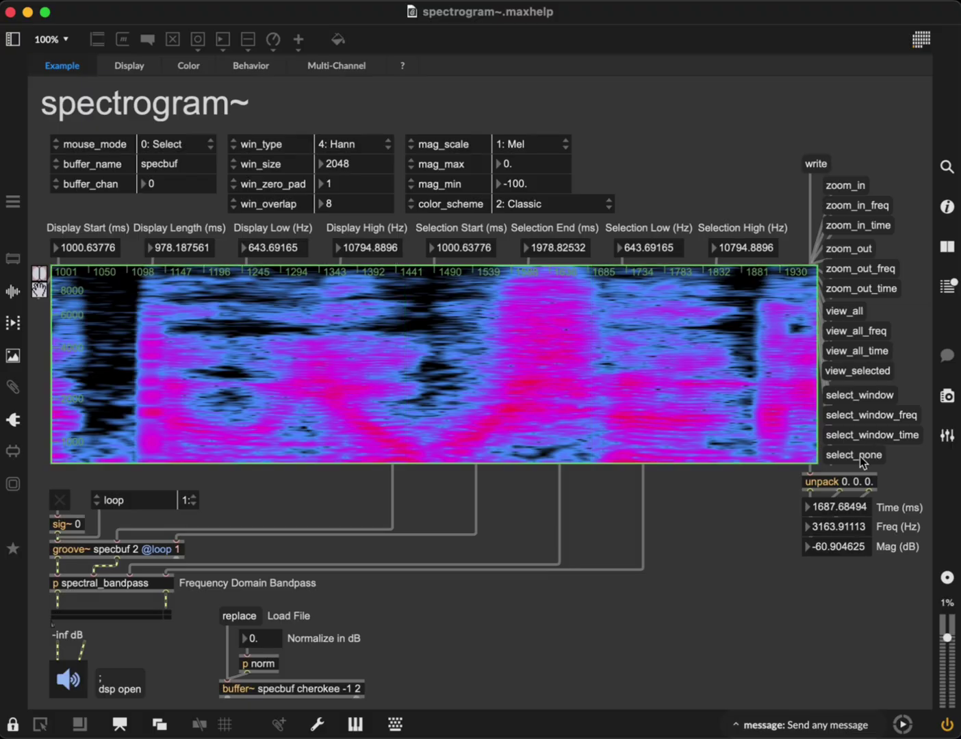
{"action": "left_click", "coordinate": [860, 457]}
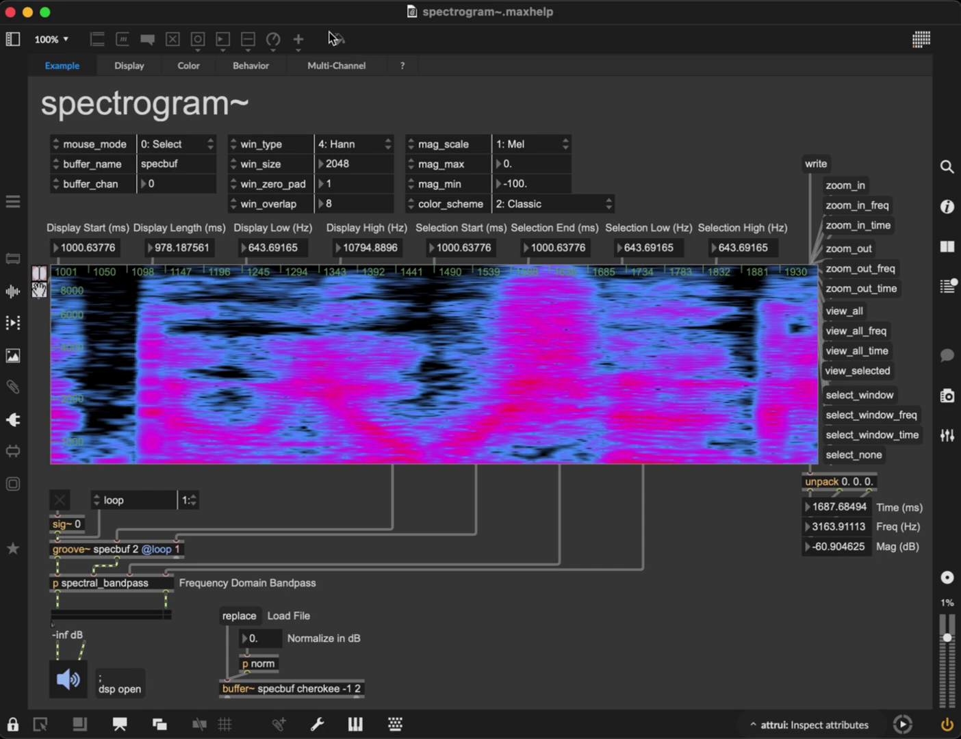
Open the Color example and set the spectrogram's color_scheme to 0: Custom
{"action": "left_click", "coordinate": [189, 67]}
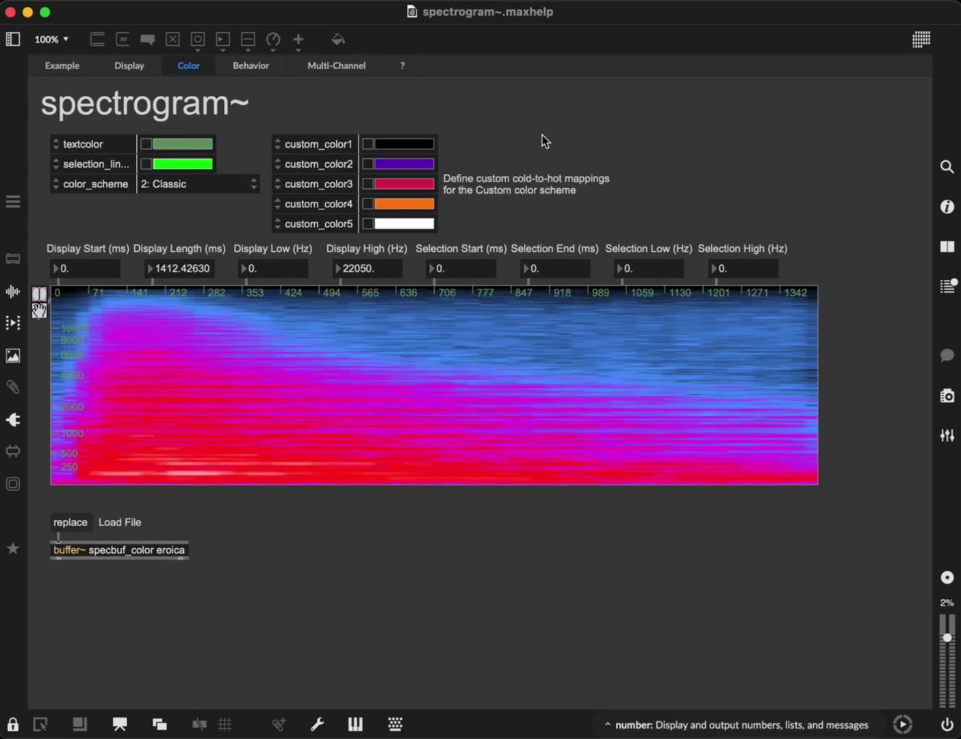
{"action": "left_click", "coordinate": [180, 191]}
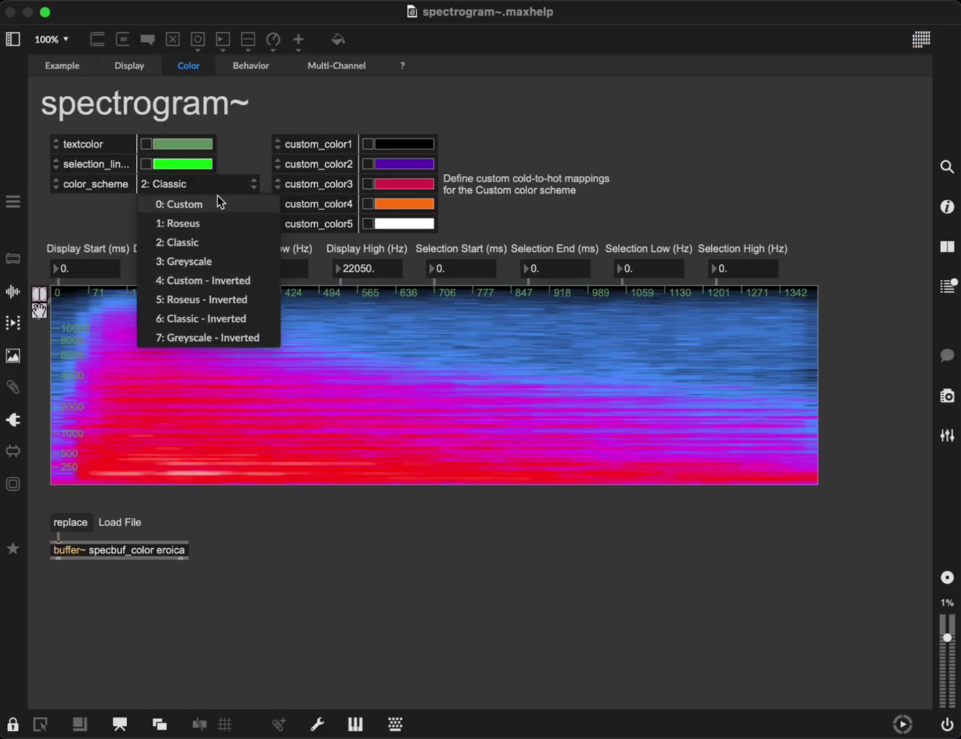
{"action": "left_click", "coordinate": [181, 204]}
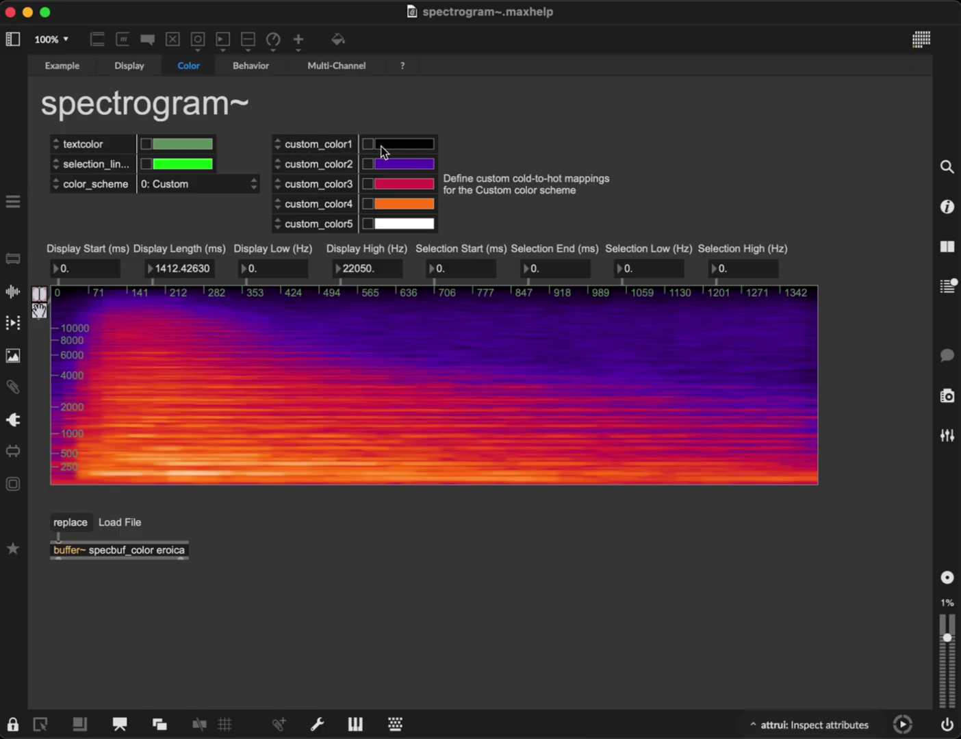
Set custom_color2 to a red value of 81 and an opacity of 0%
{"action": "left_click", "coordinate": [395, 165]}
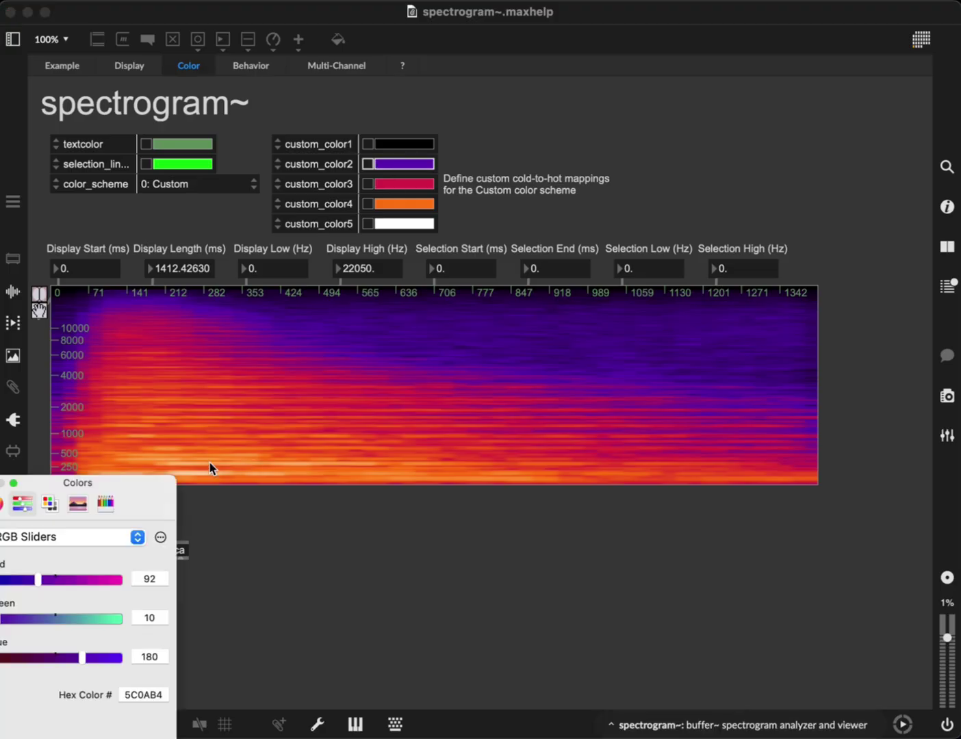
{"action": "left_click_drag", "start_coordinate": [124, 484], "coordinate": [810, 261]}
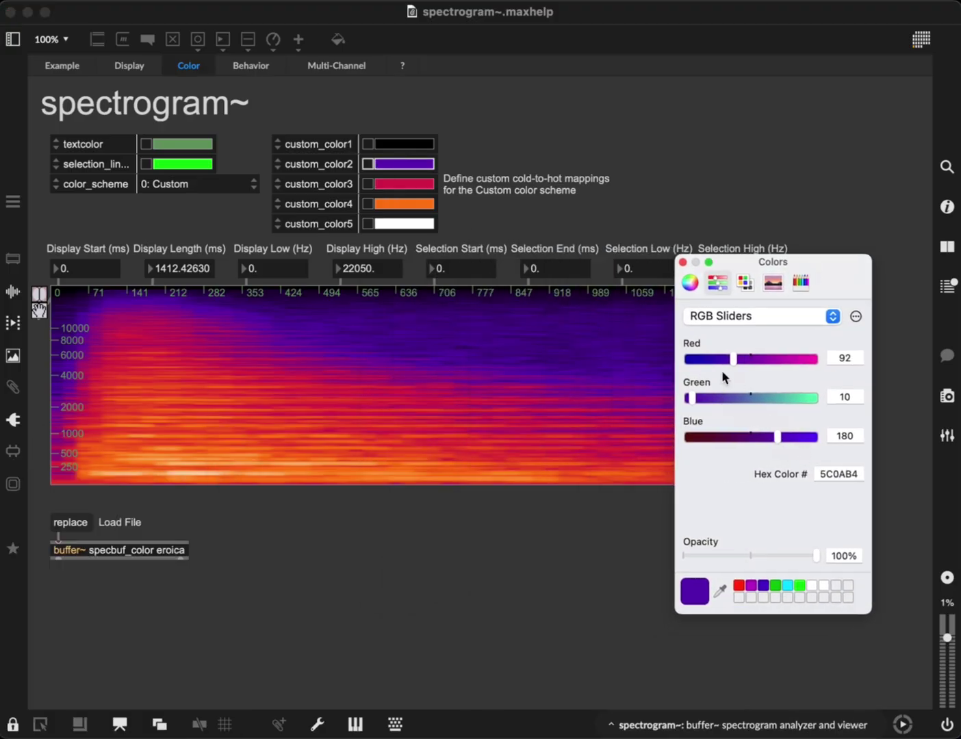
{"action": "mouse_move", "coordinate": [735, 361]}
{"action": "left_mouse_down"}
{"action": "mouse_move", "coordinate": [783, 360]}
{"action": "mouse_move", "coordinate": [711, 368]}
{"action": "mouse_move", "coordinate": [728, 369]}
{"action": "left_mouse_up"}
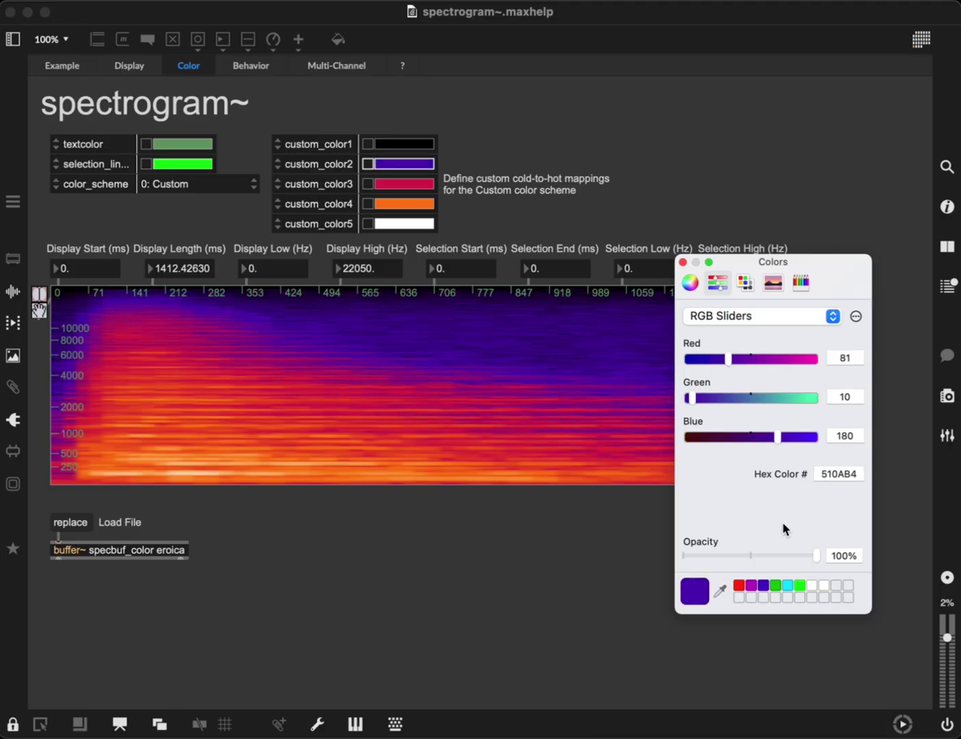
{"action": "left_click_drag", "start_coordinate": [814, 554], "coordinate": [637, 554]}
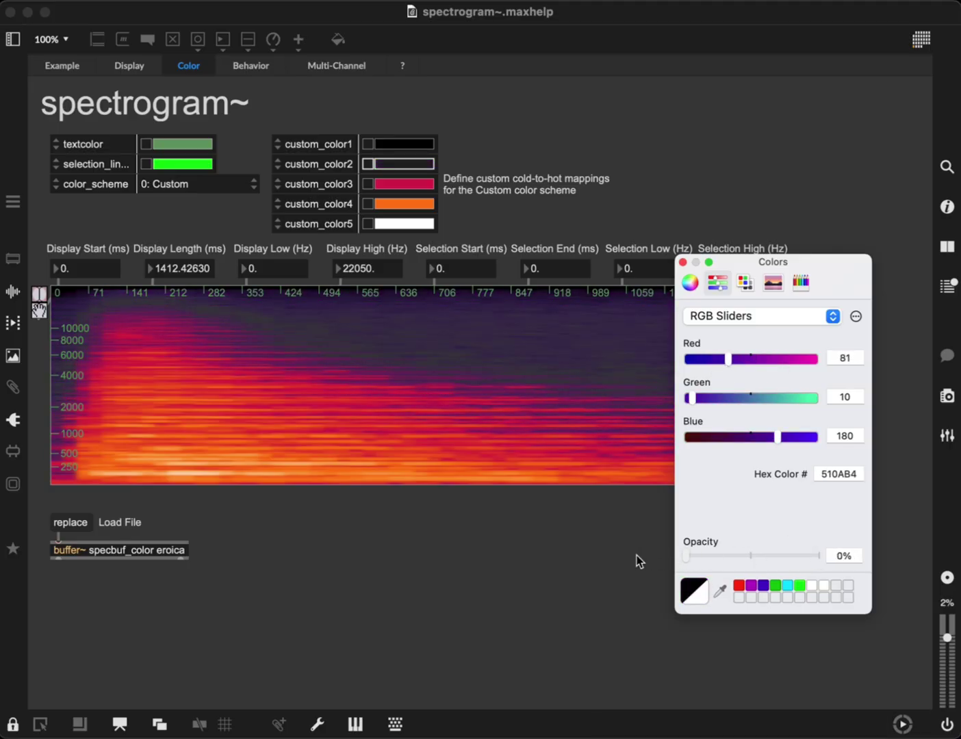
{"action": "left_click", "coordinate": [683, 263]}
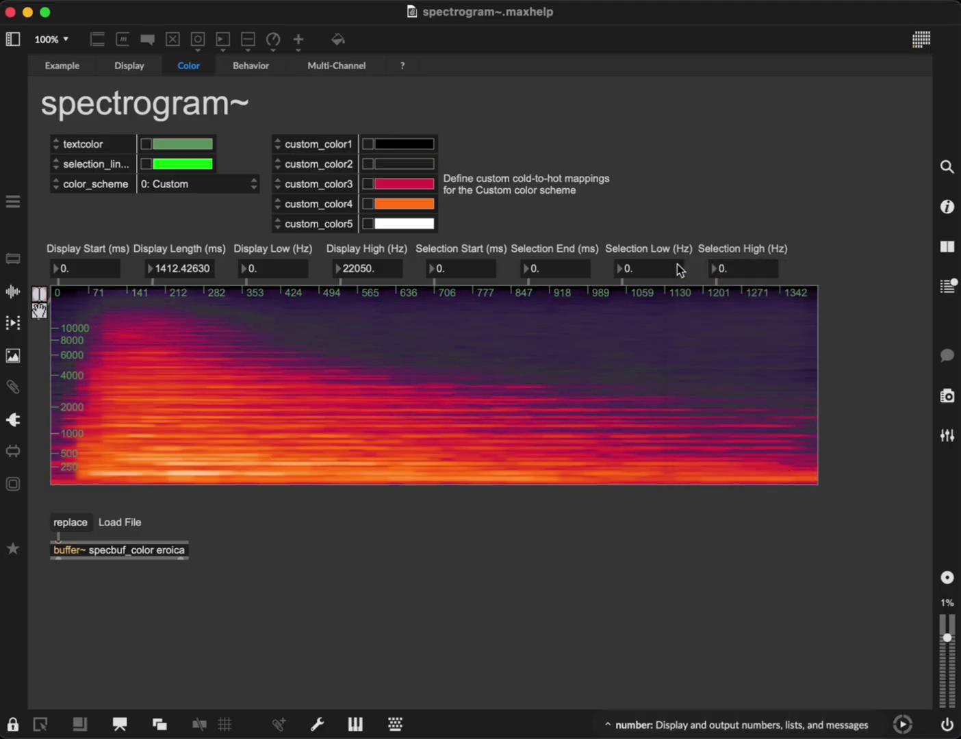
Make custom_color1 fully transparent by setting its opacity to 0%
{"action": "left_click", "coordinate": [401, 149]}
{"action": "left_click_drag", "start_coordinate": [809, 555], "coordinate": [598, 555]}
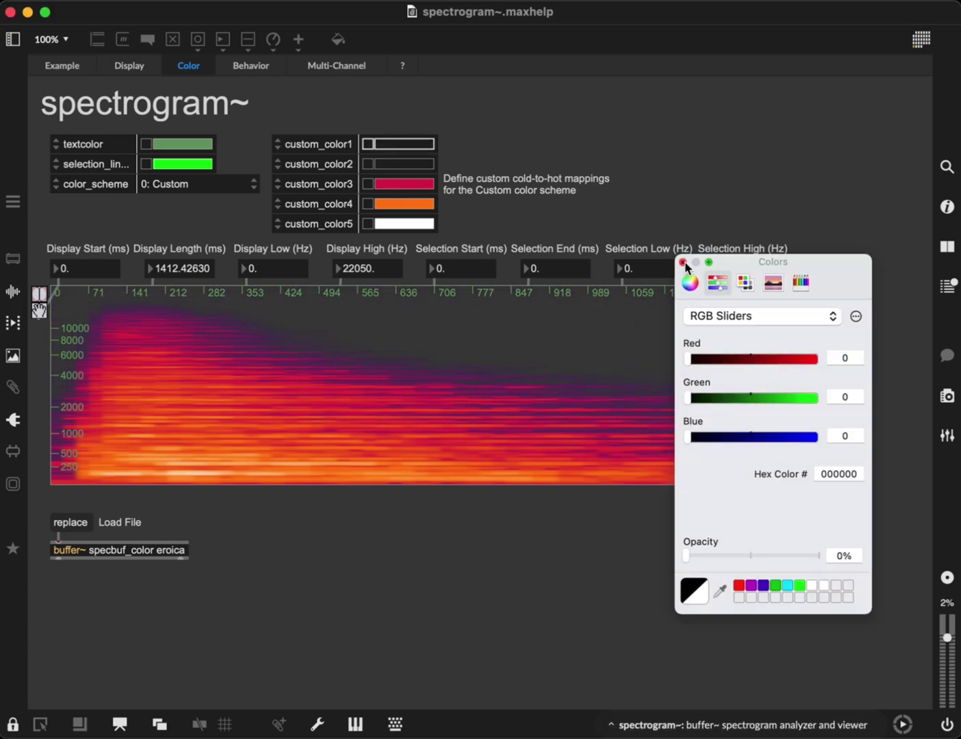
{"action": "left_click", "coordinate": [683, 262]}
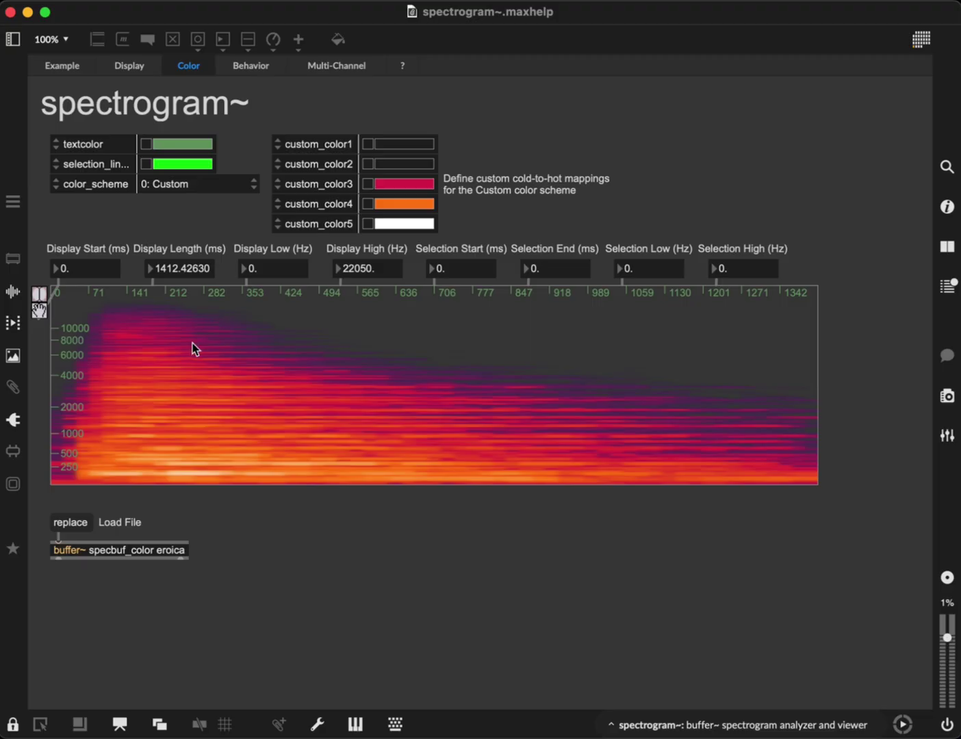
Change custom_color4 to a dark green by lowering its red component
{"action": "left_click", "coordinate": [405, 205]}
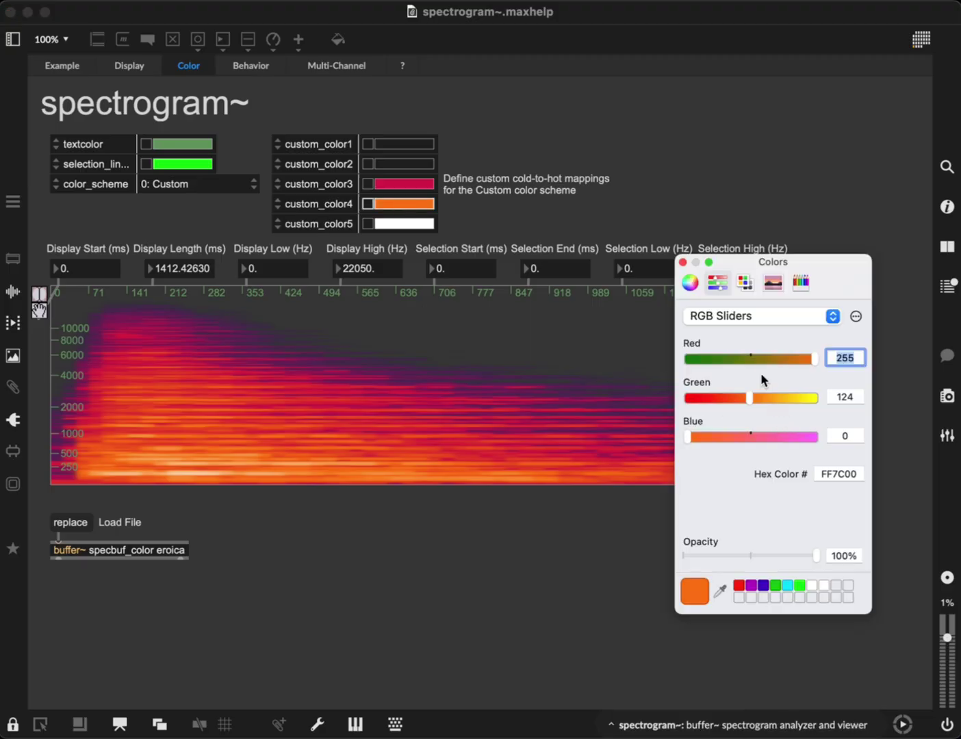
{"action": "mouse_move", "coordinate": [734, 360]}
{"action": "left_mouse_down"}
{"action": "mouse_move", "coordinate": [766, 361]}
{"action": "mouse_move", "coordinate": [718, 359]}
{"action": "left_mouse_up"}
{"action": "left_click", "coordinate": [682, 262]}
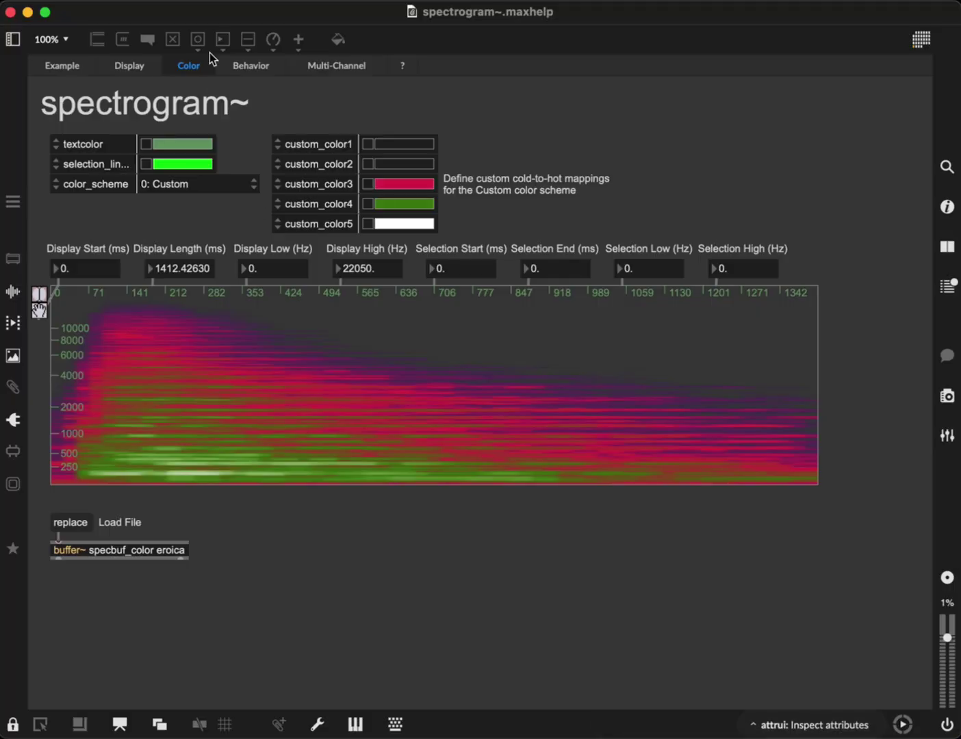
Open the Multi-Channel example, zoom the linked stereo spectrograms in time so they start at about 843 ms, and return to the main Example
{"action": "left_click", "coordinate": [341, 67]}
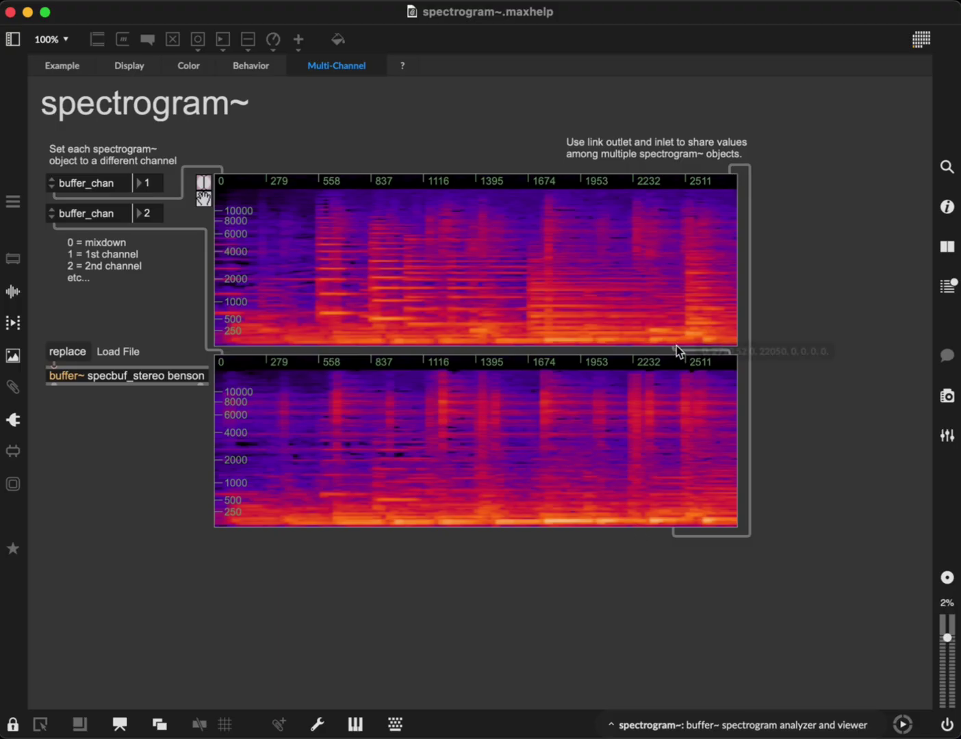
{"action": "mouse_move", "coordinate": [677, 349]}
{"action": "left_click_drag", "start_coordinate": [431, 276], "coordinate": [404, 343]}
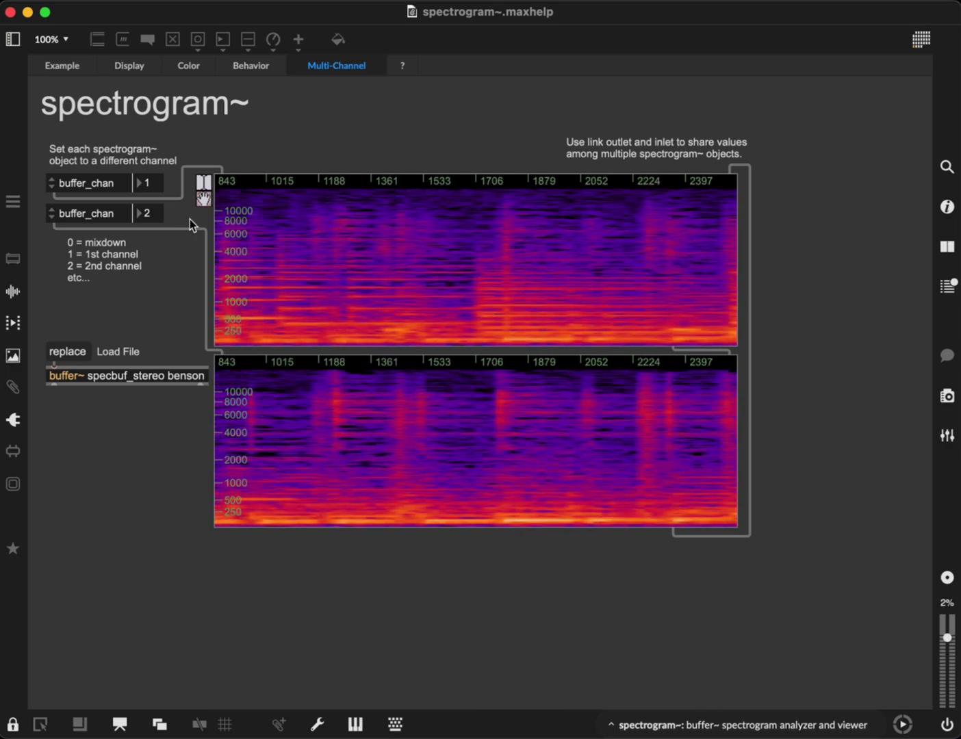
{"action": "left_click", "coordinate": [61, 67]}
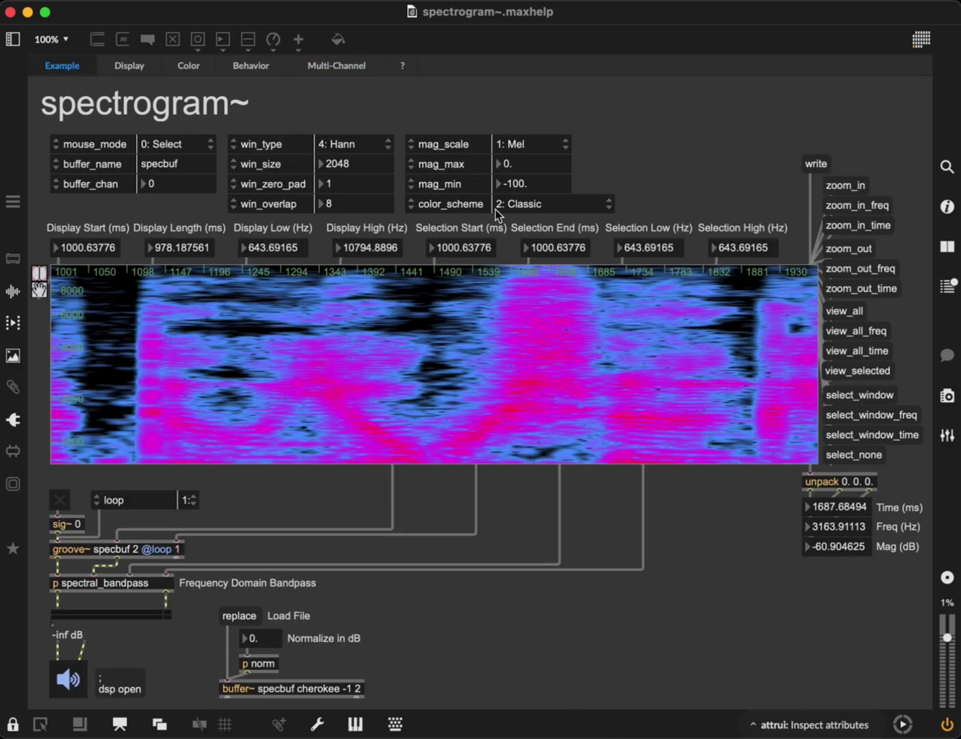